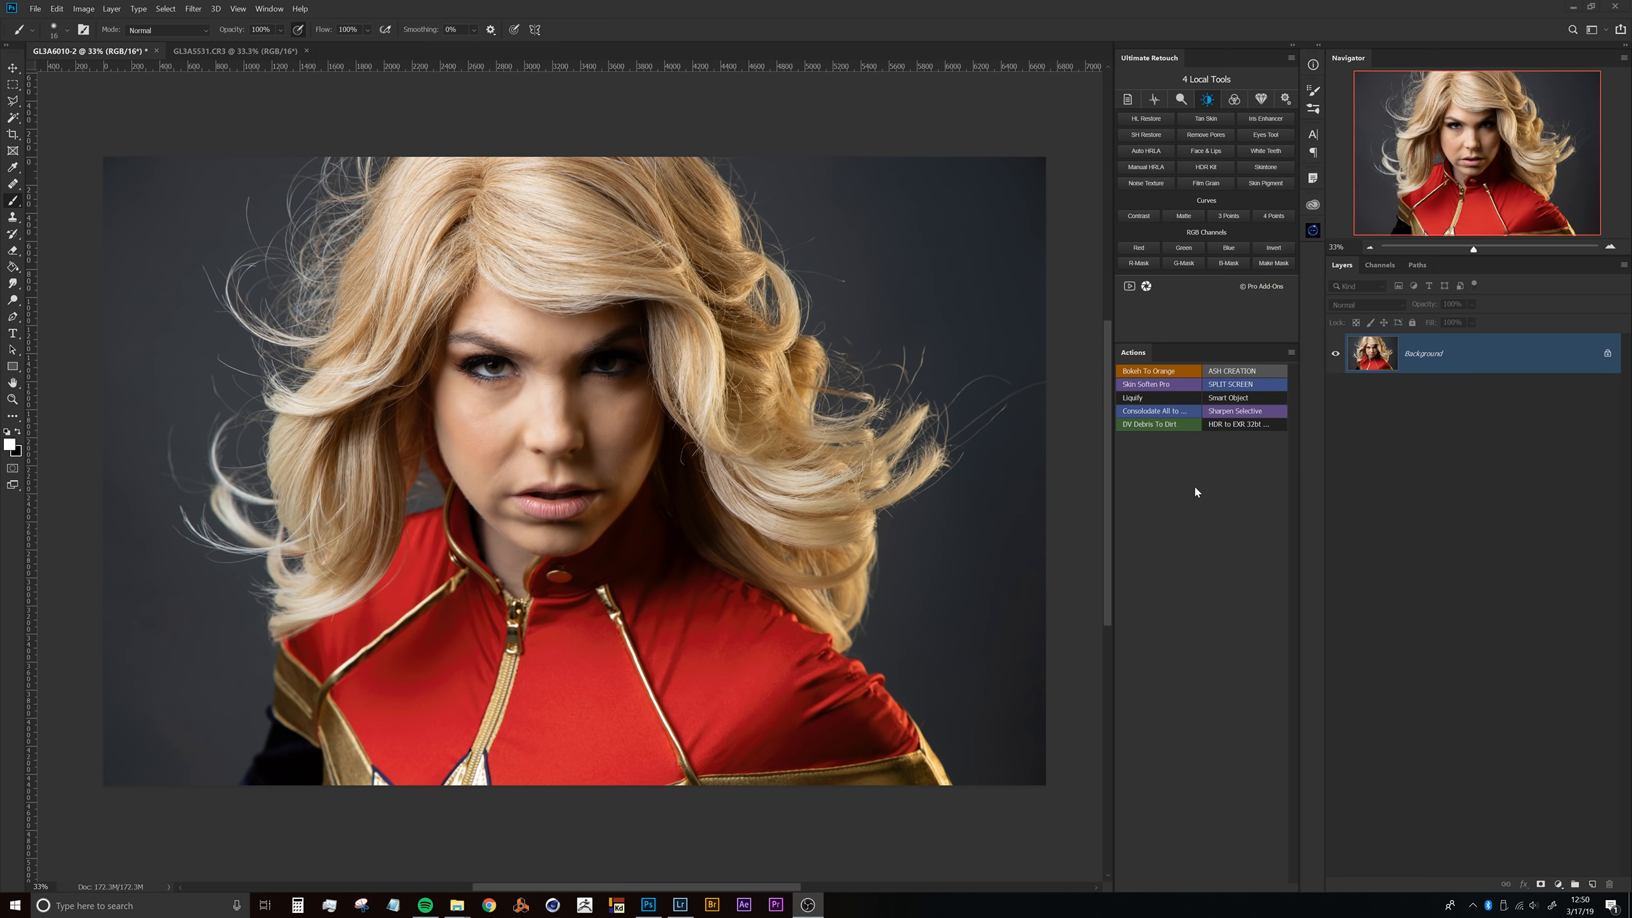
Step: Look at the Red channel, then return to the layers and duplicate the Background layer
{"action": "left_click", "coordinate": [1386, 275]}
{"action": "left_click", "coordinate": [1407, 318]}
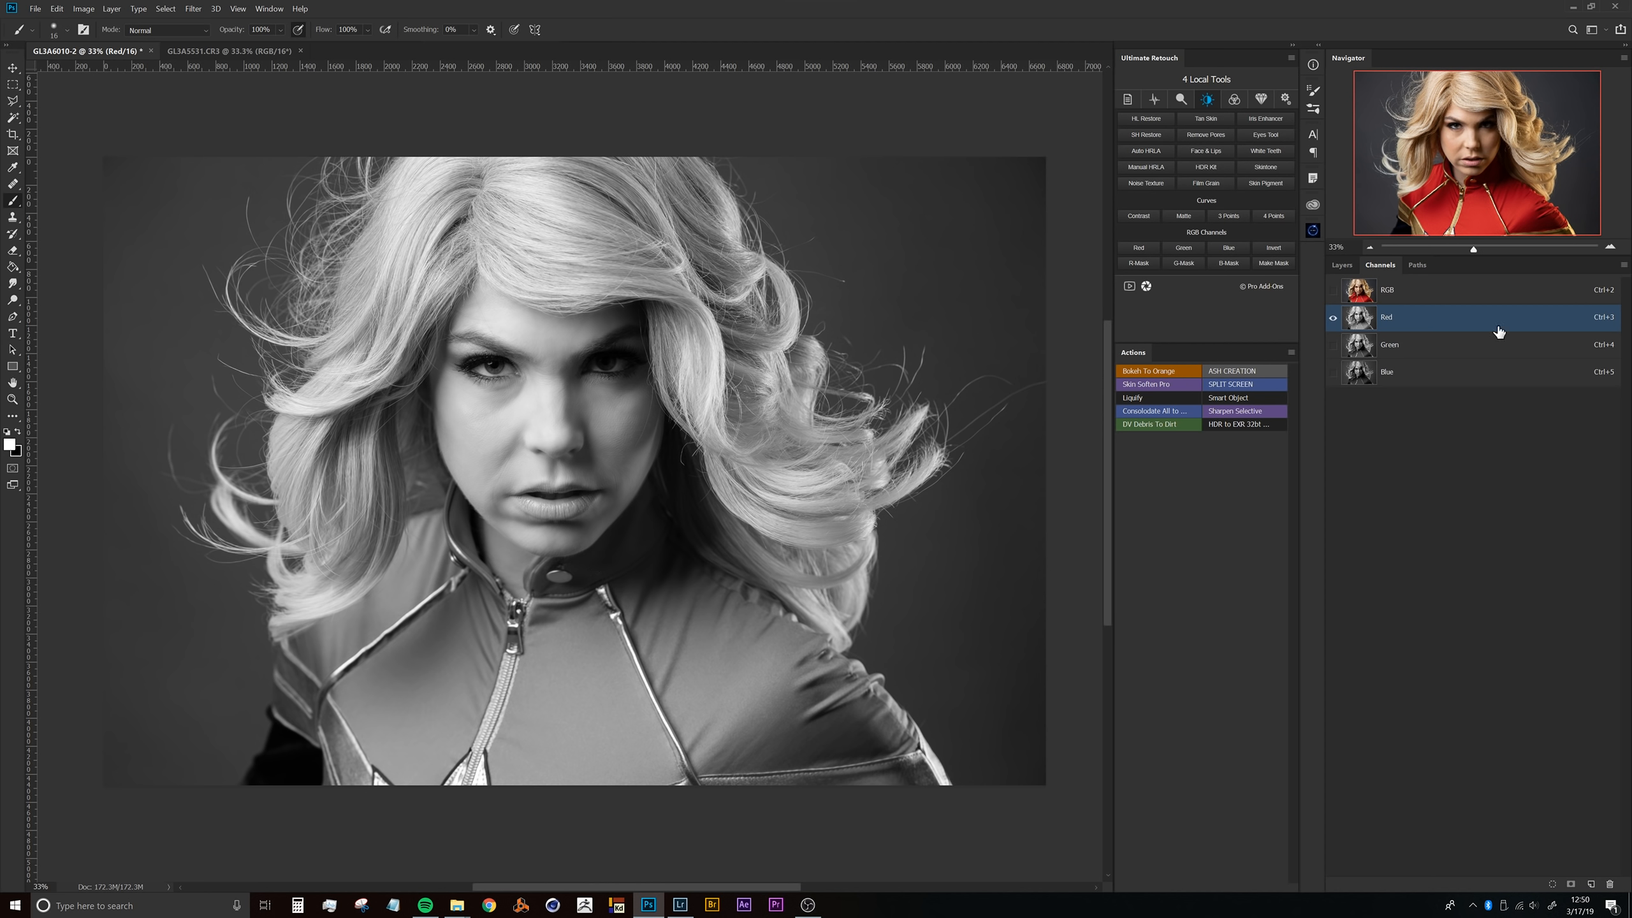
{"action": "left_click", "coordinate": [1341, 265]}
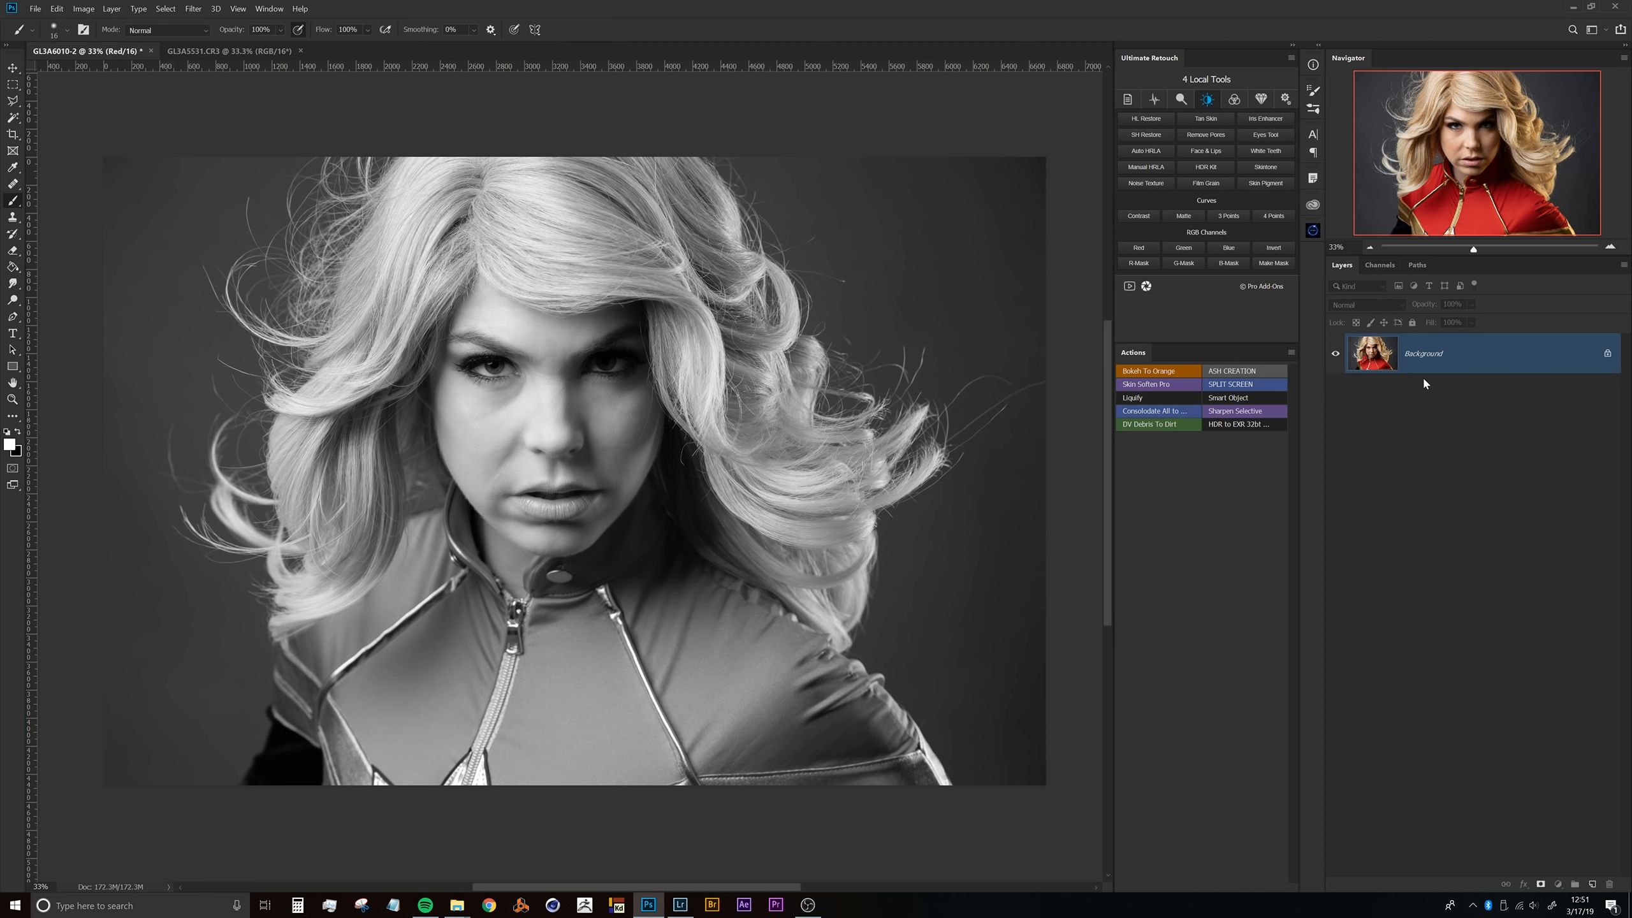
{"action": "key", "text": "ctrl+j"}
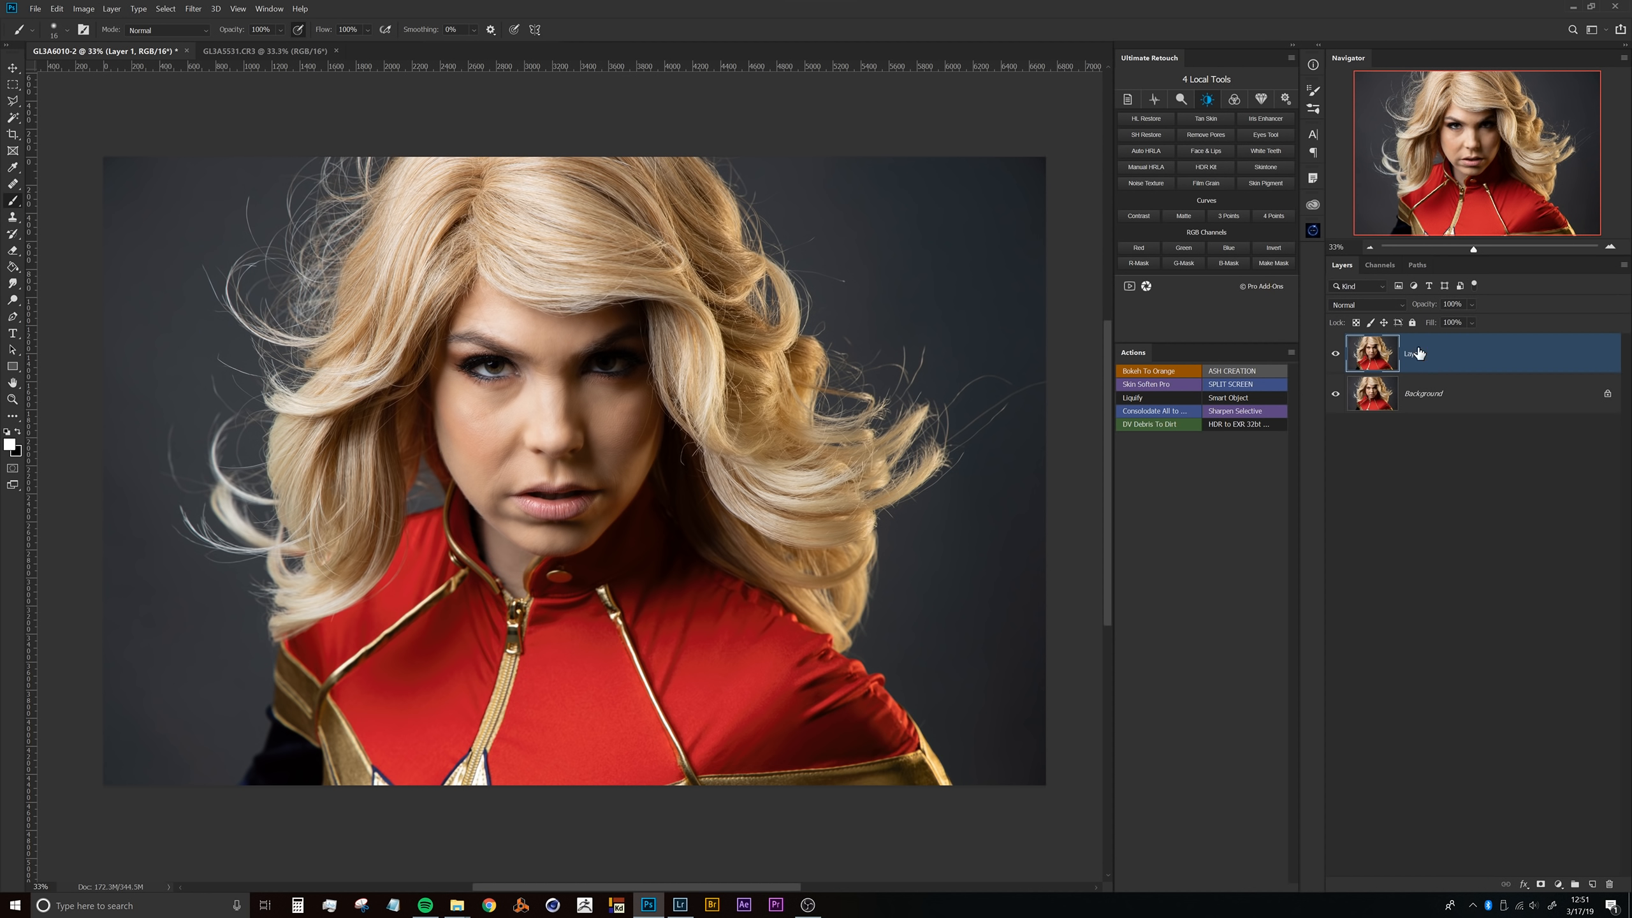
Step: Compare the Red, Green and Blue channels for the strongest contrast between the hair and the background
{"action": "left_click", "coordinate": [1378, 265]}
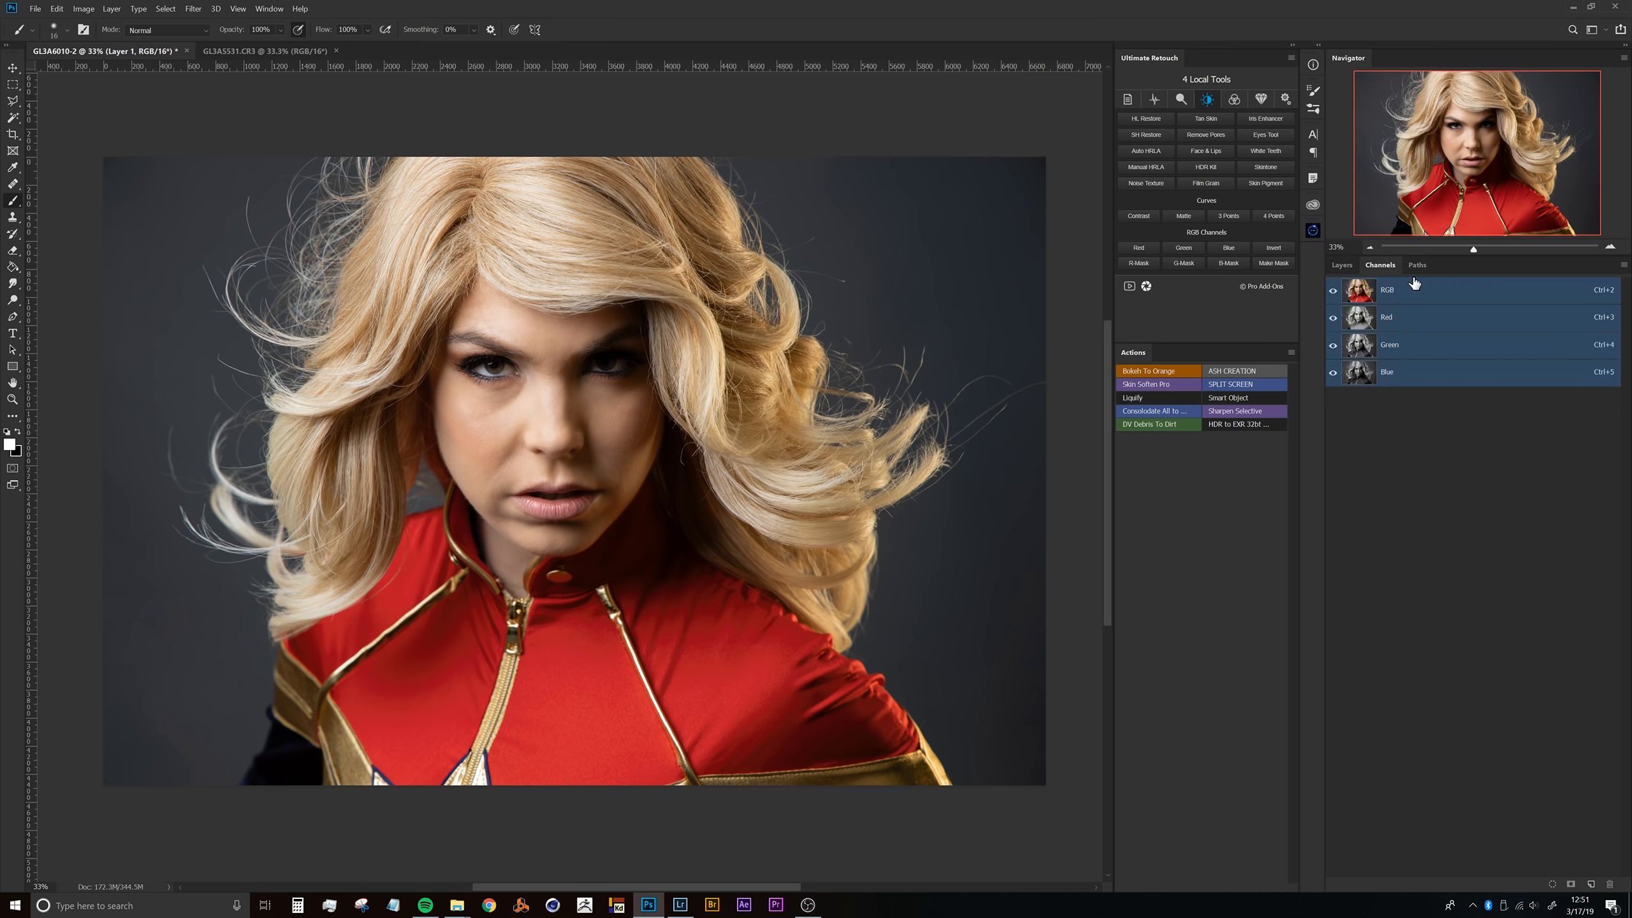
{"action": "left_click", "coordinate": [1410, 326]}
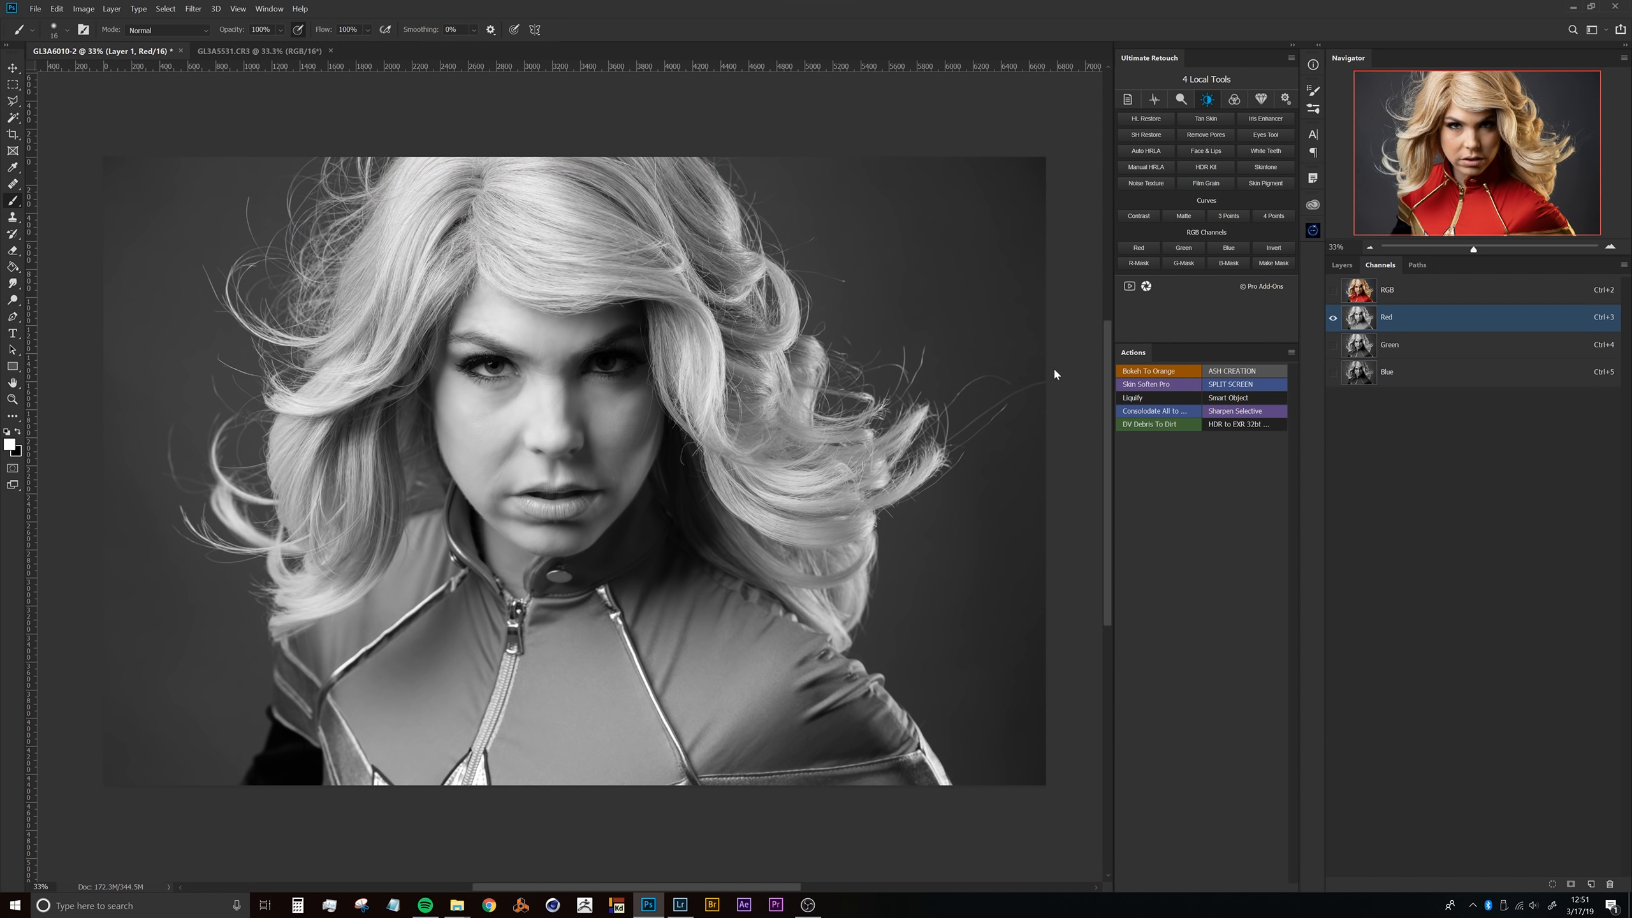
{"action": "left_click", "coordinate": [1390, 345]}
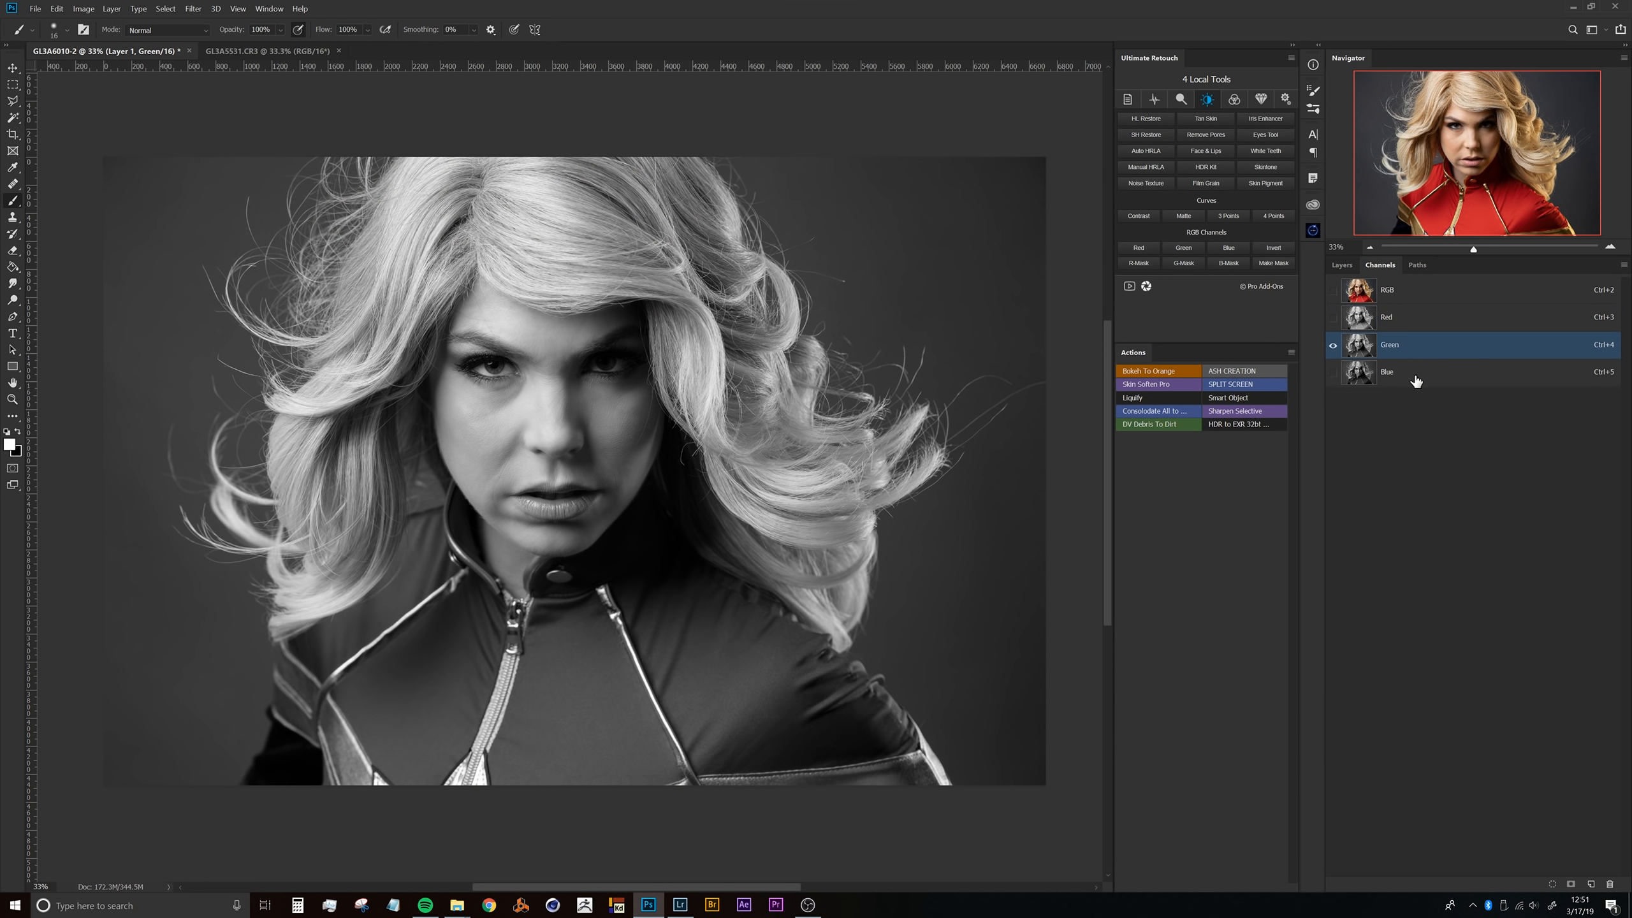
{"action": "left_click", "coordinate": [1413, 376]}
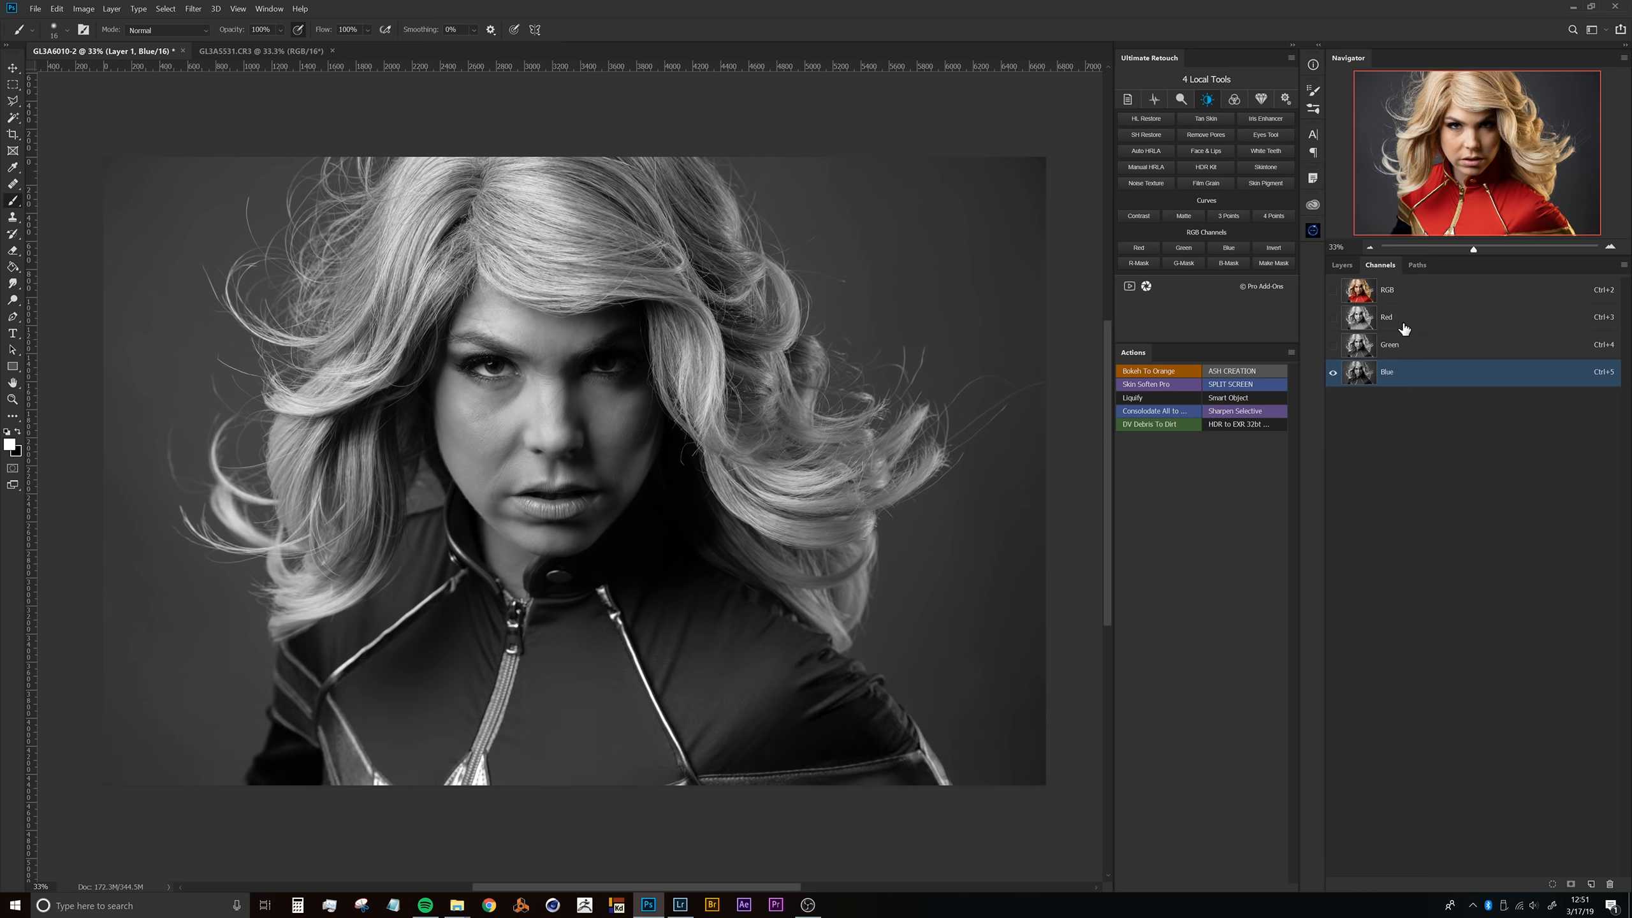
Step: Duplicate the Red channel and rename the copy Alpha
{"action": "left_click", "coordinate": [1406, 321]}
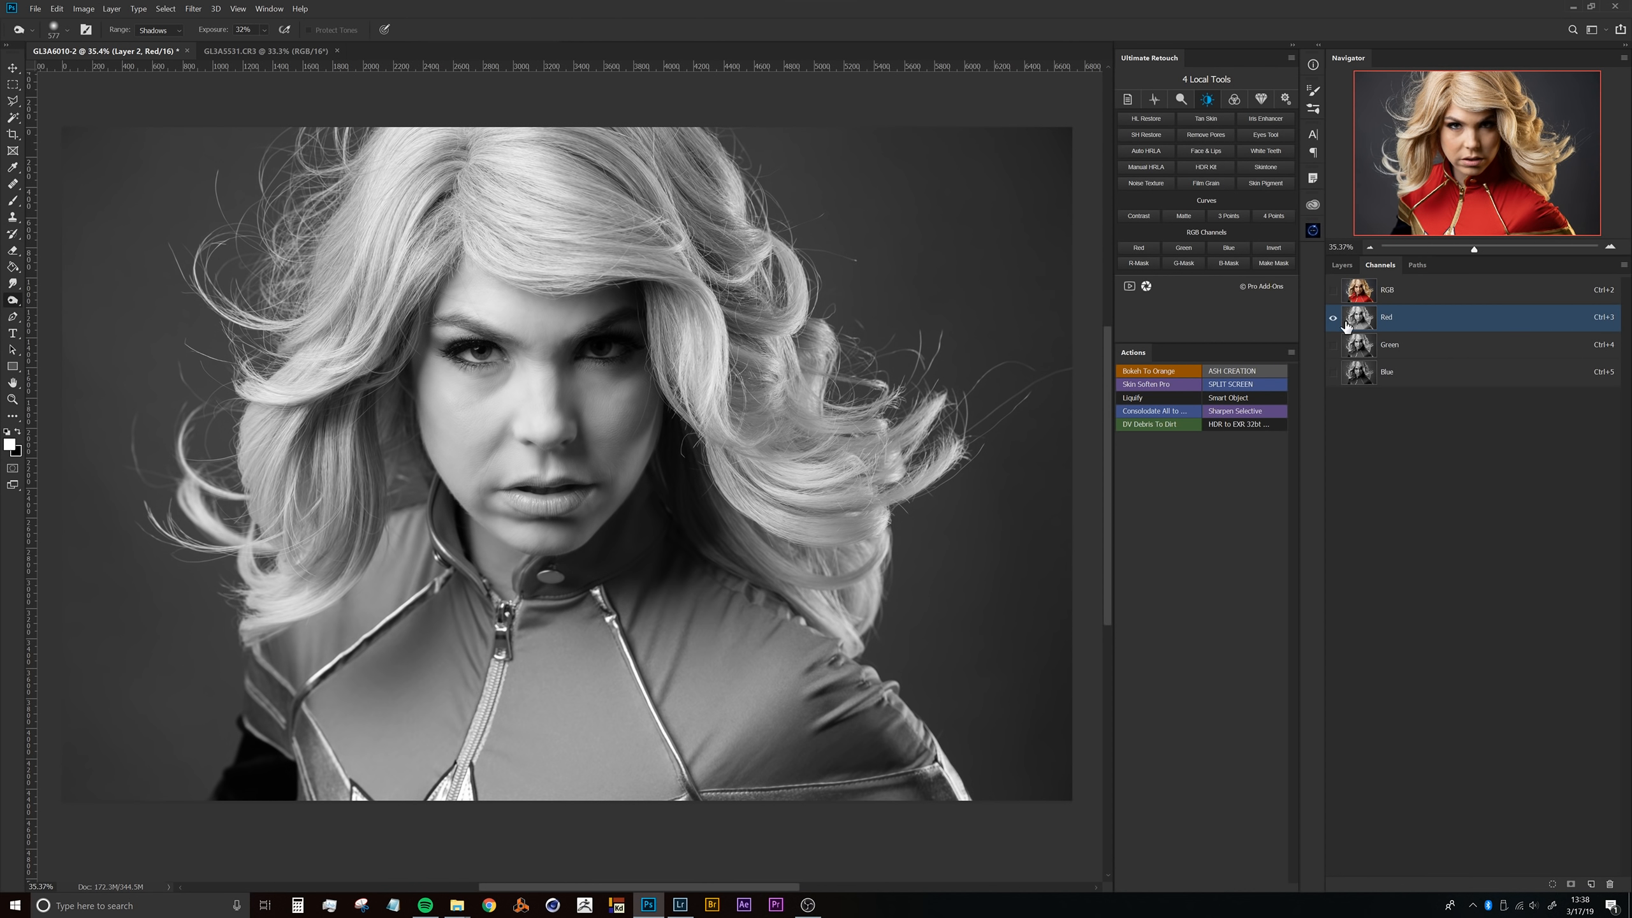
{"action": "right_click", "coordinate": [1418, 320]}
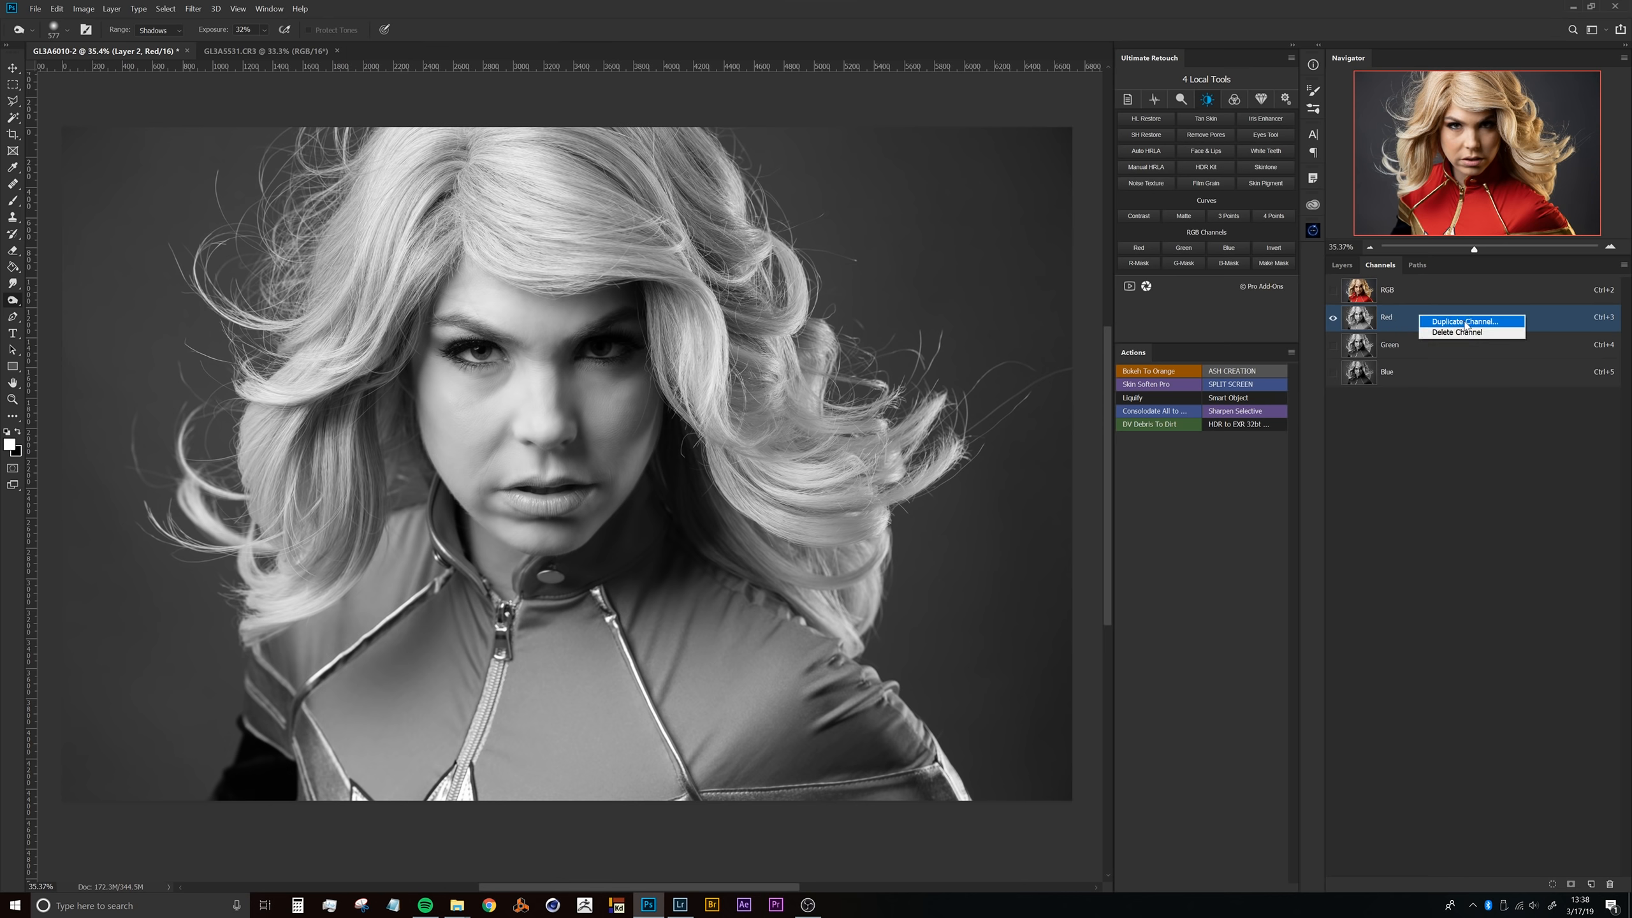
{"action": "left_click", "coordinate": [1462, 321]}
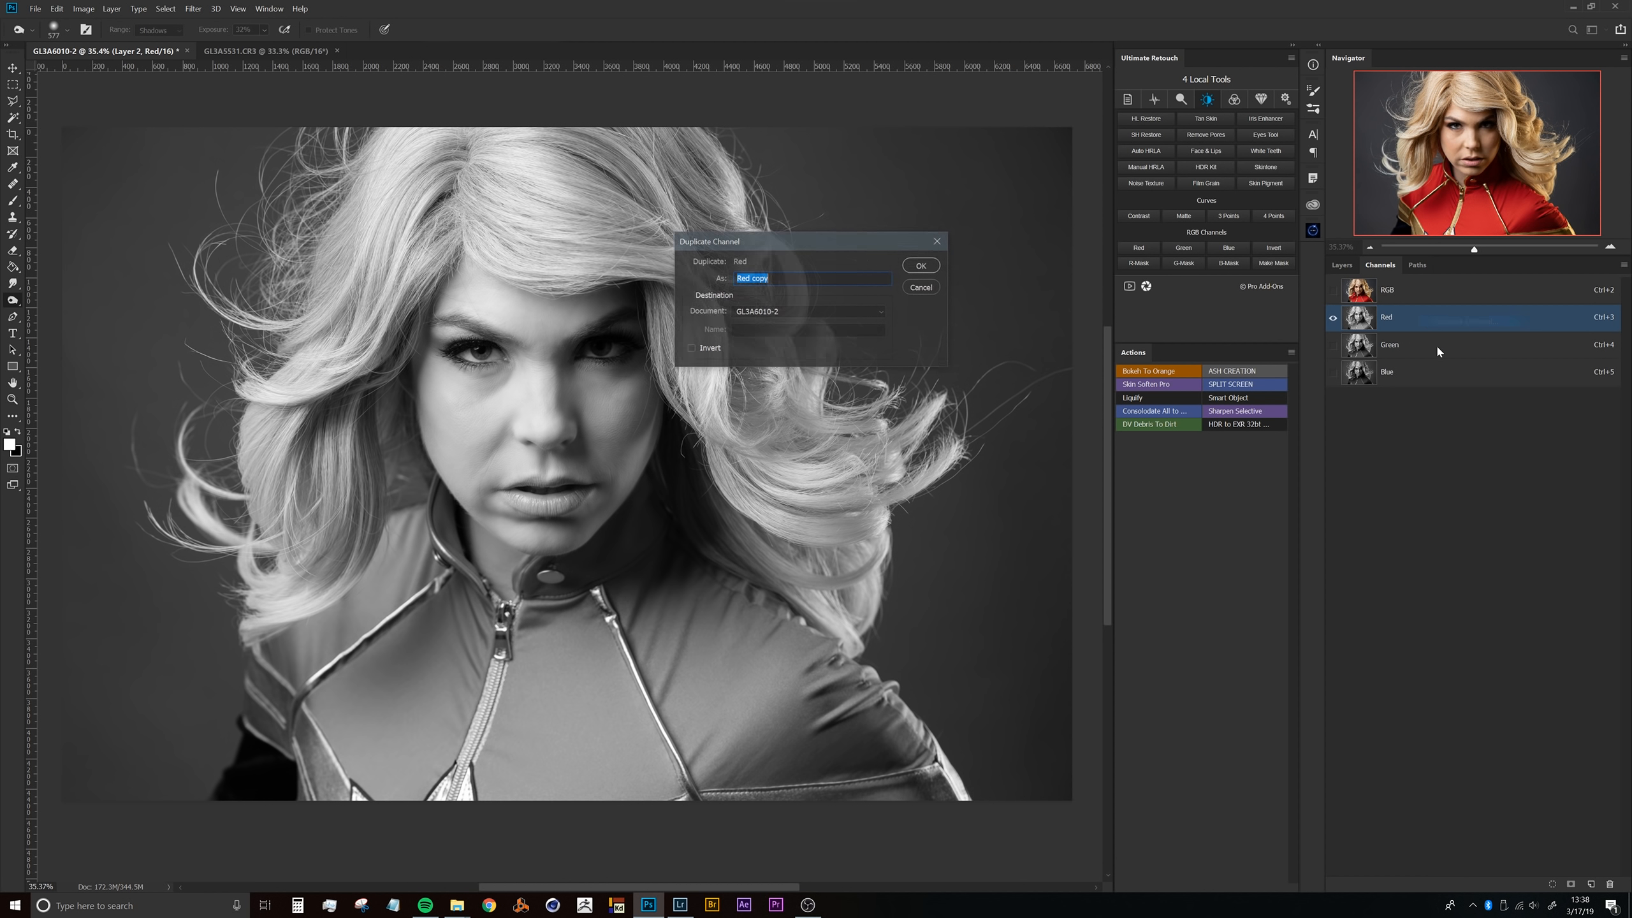
{"action": "left_click", "coordinate": [921, 264]}
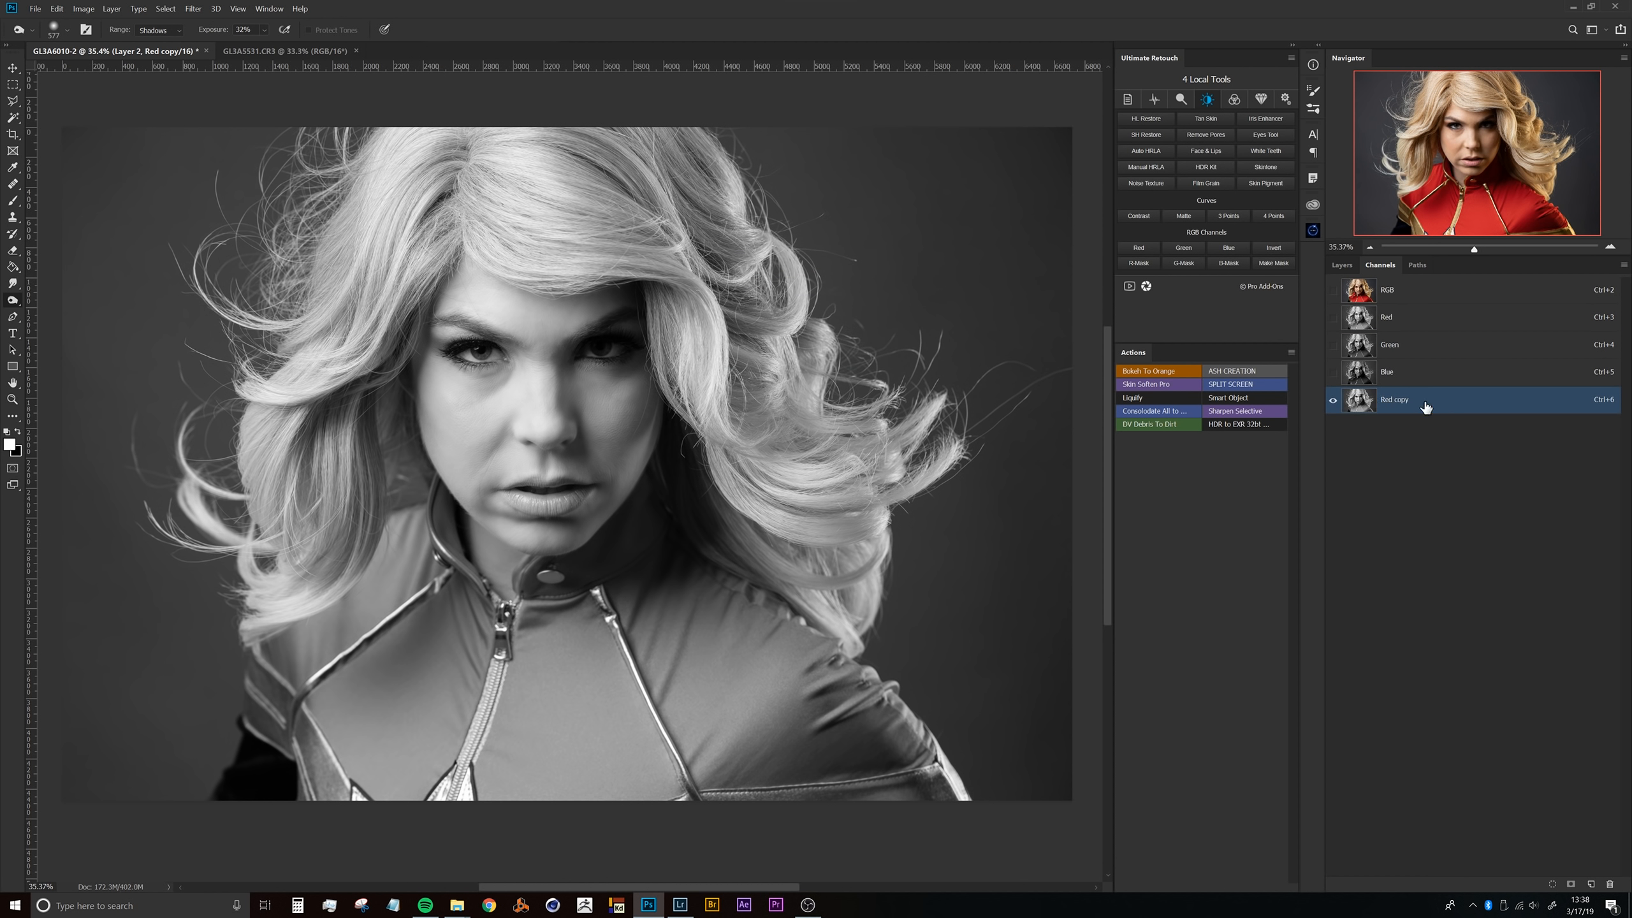
{"action": "double_click", "coordinate": [1394, 398]}
{"action": "type", "text": "Alpha"}
{"action": "key", "text": "Return"}
{"action": "key", "text": "ctrl+0"}
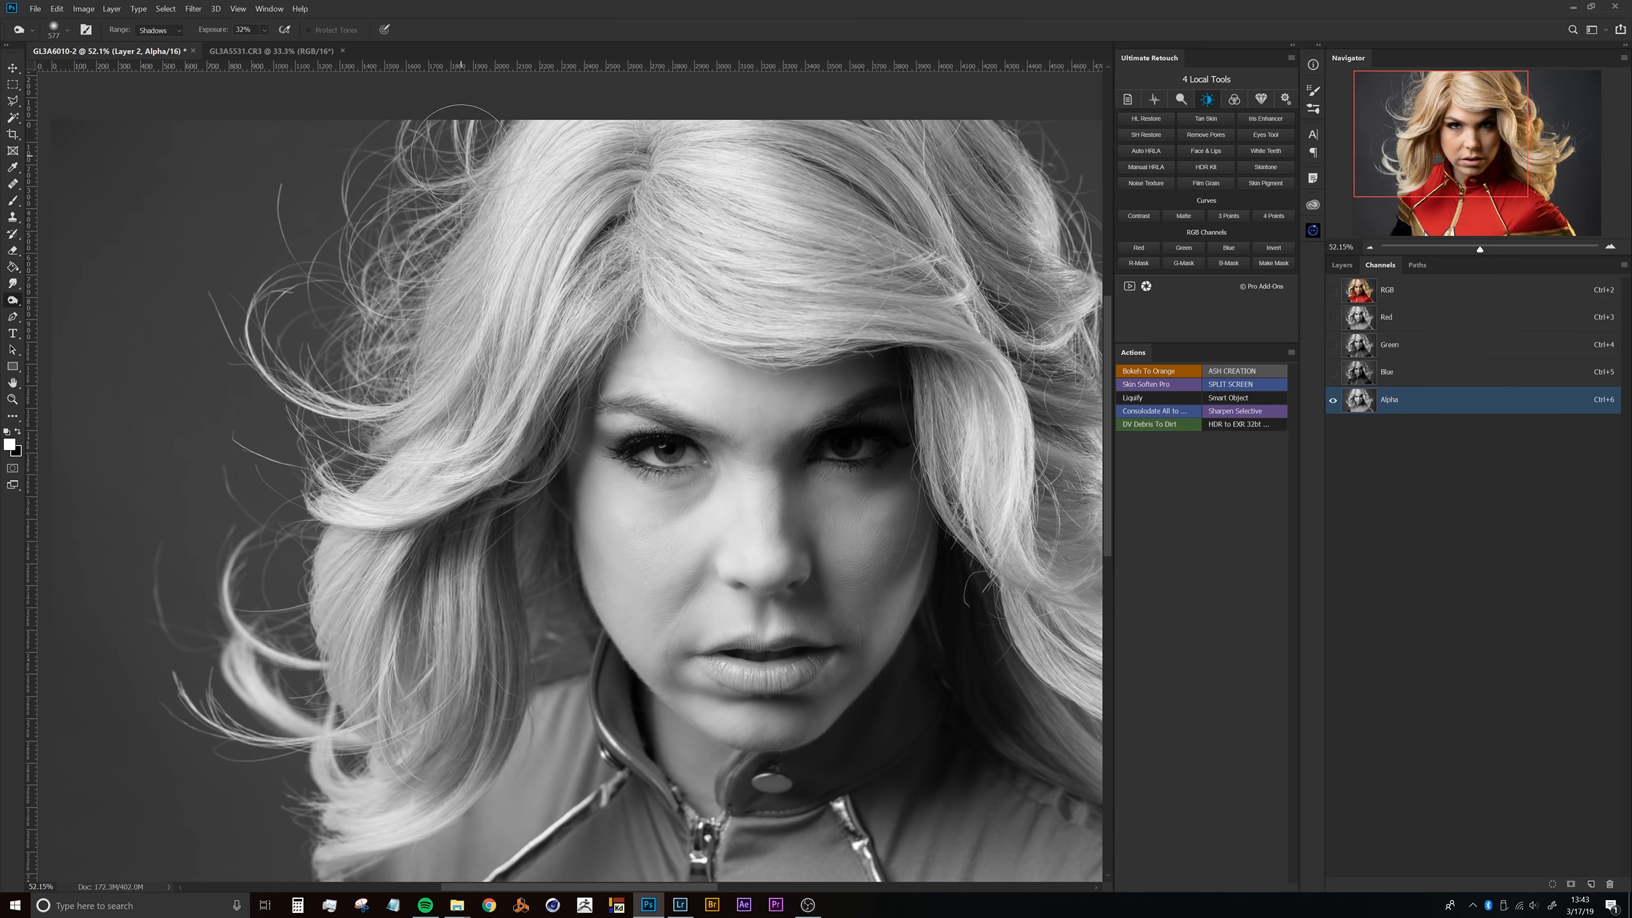
Step: Burn the Alpha channel's grey background to black around the hair on the picture's left side, using Shadows range and 32% exposure
{"action": "mouse_move", "coordinate": [408, 190]}
{"action": "left_mouse_down"}
{"action": "mouse_move", "coordinate": [489, 109]}
{"action": "mouse_move", "coordinate": [366, 198]}
{"action": "mouse_move", "coordinate": [440, 104]}
{"action": "mouse_move", "coordinate": [310, 195]}
{"action": "mouse_move", "coordinate": [457, 155]}
{"action": "mouse_move", "coordinate": [335, 382]}
{"action": "mouse_move", "coordinate": [417, 197]}
{"action": "mouse_move", "coordinate": [387, 276]}
{"action": "mouse_move", "coordinate": [352, 299]}
{"action": "mouse_move", "coordinate": [367, 166]}
{"action": "mouse_move", "coordinate": [301, 360]}
{"action": "mouse_move", "coordinate": [323, 176]}
{"action": "mouse_move", "coordinate": [249, 317]}
{"action": "mouse_move", "coordinate": [282, 304]}
{"action": "mouse_move", "coordinate": [217, 246]}
{"action": "mouse_move", "coordinate": [322, 483]}
{"action": "mouse_move", "coordinate": [331, 431]}
{"action": "mouse_move", "coordinate": [364, 433]}
{"action": "mouse_move", "coordinate": [299, 416]}
{"action": "mouse_move", "coordinate": [380, 384]}
{"action": "mouse_move", "coordinate": [381, 452]}
{"action": "left_mouse_up"}
{"action": "mouse_move", "coordinate": [378, 358]}
{"action": "left_mouse_down"}
{"action": "mouse_move", "coordinate": [408, 277]}
{"action": "mouse_move", "coordinate": [406, 192]}
{"action": "left_mouse_up"}
{"action": "key", "text": "space"}
{"action": "left_click_drag", "start_coordinate": [429, 324], "coordinate": [542, 290]}
{"action": "mouse_move", "coordinate": [417, 479]}
{"action": "left_mouse_down"}
{"action": "mouse_move", "coordinate": [357, 658]}
{"action": "mouse_move", "coordinate": [396, 502]}
{"action": "mouse_move", "coordinate": [408, 660]}
{"action": "mouse_move", "coordinate": [433, 612]}
{"action": "mouse_move", "coordinate": [427, 656]}
{"action": "mouse_move", "coordinate": [389, 614]}
{"action": "mouse_move", "coordinate": [460, 661]}
{"action": "mouse_move", "coordinate": [453, 676]}
{"action": "mouse_move", "coordinate": [422, 495]}
{"action": "mouse_move", "coordinate": [365, 386]}
{"action": "mouse_move", "coordinate": [310, 612]}
{"action": "mouse_move", "coordinate": [352, 430]}
{"action": "mouse_move", "coordinate": [379, 427]}
{"action": "mouse_move", "coordinate": [378, 483]}
{"action": "mouse_move", "coordinate": [322, 437]}
{"action": "mouse_move", "coordinate": [296, 566]}
{"action": "mouse_move", "coordinate": [360, 717]}
{"action": "mouse_move", "coordinate": [380, 695]}
{"action": "mouse_move", "coordinate": [283, 637]}
{"action": "mouse_move", "coordinate": [445, 687]}
{"action": "mouse_move", "coordinate": [490, 500]}
{"action": "left_mouse_up"}
{"action": "mouse_move", "coordinate": [417, 603]}
{"action": "left_mouse_down"}
{"action": "mouse_move", "coordinate": [446, 605]}
{"action": "mouse_move", "coordinate": [424, 674]}
{"action": "mouse_move", "coordinate": [501, 577]}
{"action": "mouse_move", "coordinate": [508, 616]}
{"action": "left_mouse_up"}
{"action": "left_click_drag", "start_coordinate": [488, 696], "coordinate": [486, 521]}
{"action": "left_click_drag", "start_coordinate": [415, 419], "coordinate": [437, 690]}
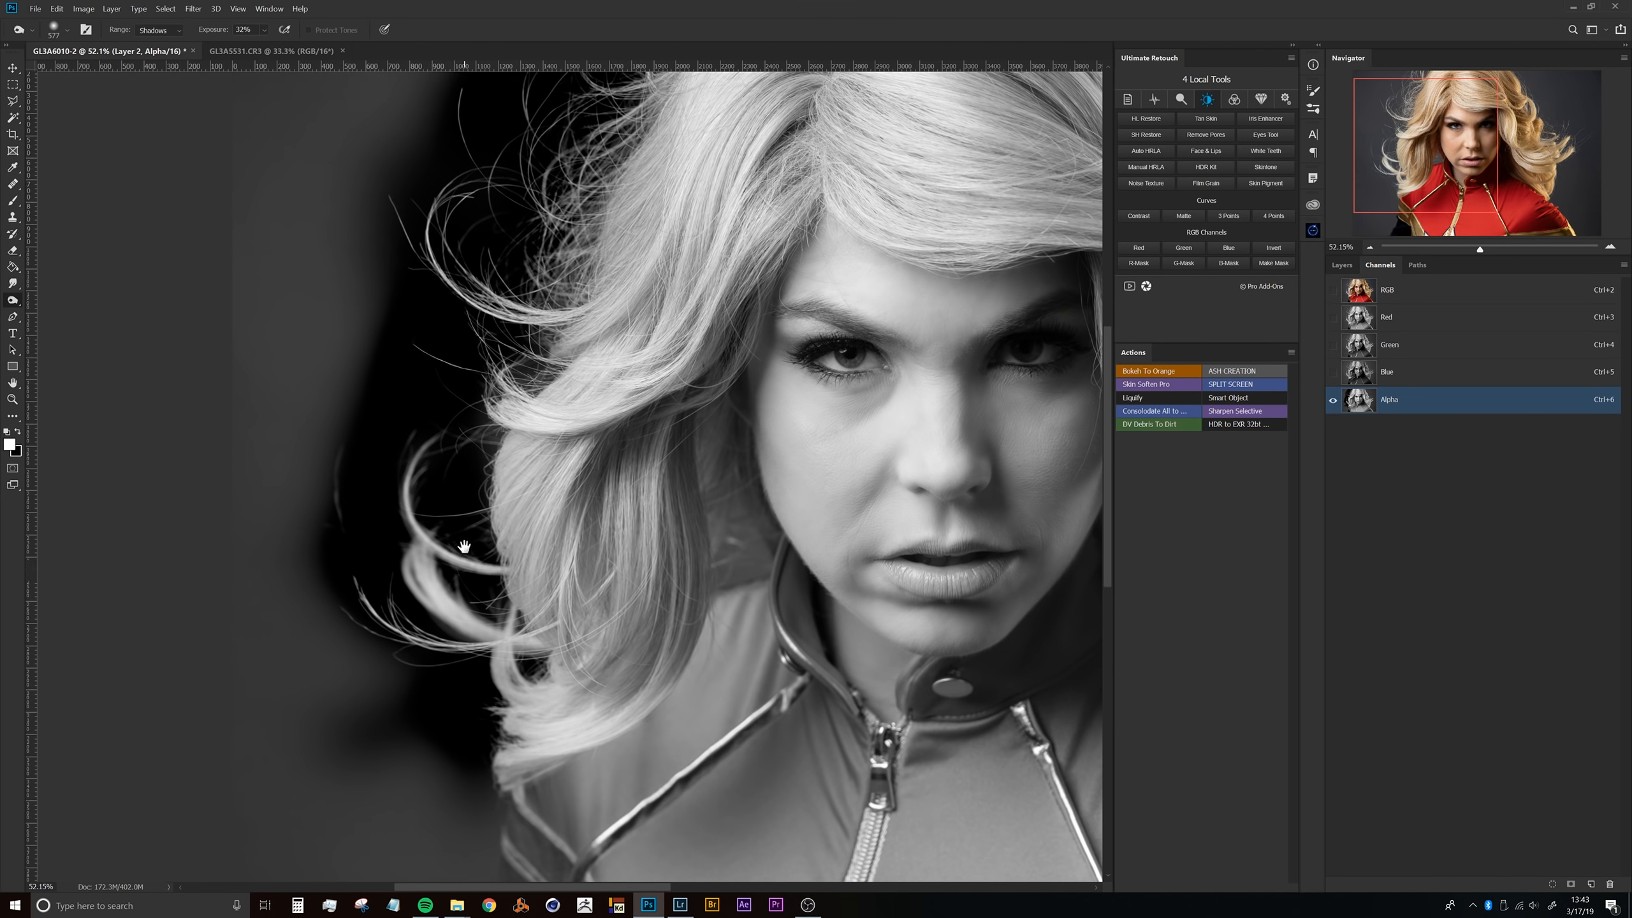
Step: Burn the upper-left background and the gaps between the stray hairs and left curls to black
{"action": "left_click_drag", "start_coordinate": [425, 357], "coordinate": [390, 576]}
{"action": "mouse_move", "coordinate": [476, 241]}
{"action": "left_mouse_down"}
{"action": "mouse_move", "coordinate": [405, 393]}
{"action": "mouse_move", "coordinate": [361, 378]}
{"action": "mouse_move", "coordinate": [439, 227]}
{"action": "mouse_move", "coordinate": [330, 623]}
{"action": "mouse_move", "coordinate": [310, 495]}
{"action": "mouse_move", "coordinate": [368, 203]}
{"action": "mouse_move", "coordinate": [230, 598]}
{"action": "mouse_move", "coordinate": [220, 511]}
{"action": "mouse_move", "coordinate": [289, 328]}
{"action": "mouse_move", "coordinate": [275, 705]}
{"action": "mouse_move", "coordinate": [372, 237]}
{"action": "left_mouse_up"}
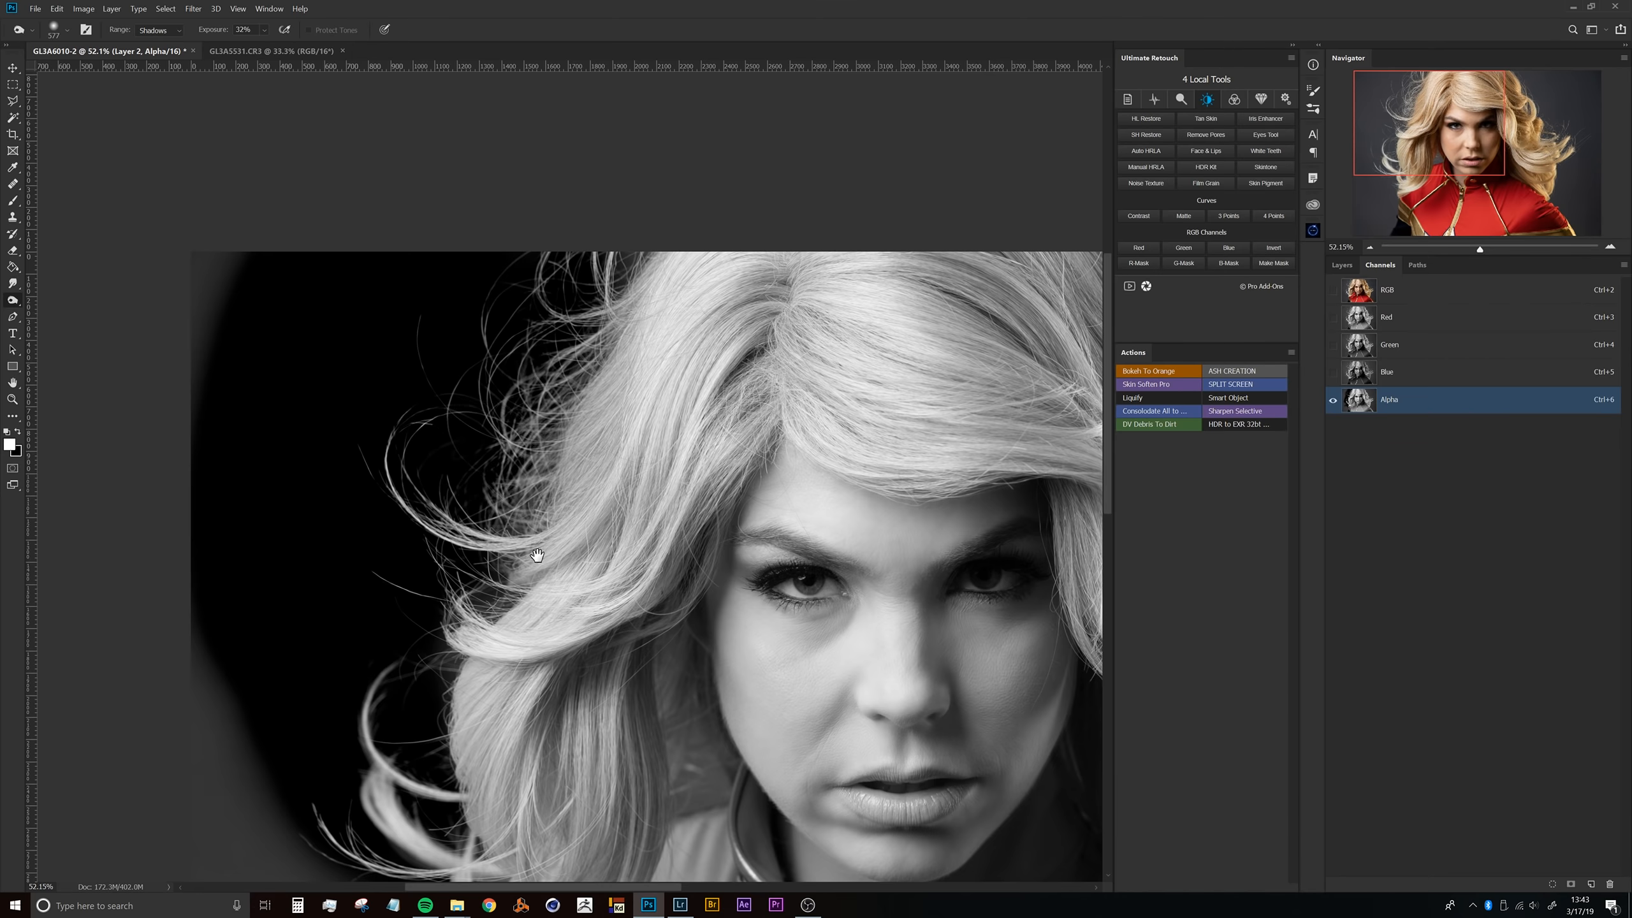
{"action": "left_click_drag", "start_coordinate": [510, 664], "coordinate": [419, 353]}
{"action": "mouse_move", "coordinate": [444, 655]}
{"action": "left_mouse_down"}
{"action": "mouse_move", "coordinate": [438, 520]}
{"action": "mouse_move", "coordinate": [466, 420]}
{"action": "left_mouse_up"}
{"action": "left_click_drag", "start_coordinate": [358, 445], "coordinate": [387, 431]}
{"action": "left_click_drag", "start_coordinate": [433, 520], "coordinate": [522, 337]}
{"action": "left_click_drag", "start_coordinate": [550, 220], "coordinate": [411, 244]}
{"action": "mouse_move", "coordinate": [529, 213]}
{"action": "left_mouse_down"}
{"action": "mouse_move", "coordinate": [528, 436]}
{"action": "mouse_move", "coordinate": [502, 644]}
{"action": "mouse_move", "coordinate": [543, 656]}
{"action": "mouse_move", "coordinate": [537, 678]}
{"action": "mouse_move", "coordinate": [484, 690]}
{"action": "mouse_move", "coordinate": [578, 661]}
{"action": "mouse_move", "coordinate": [474, 614]}
{"action": "left_mouse_up"}
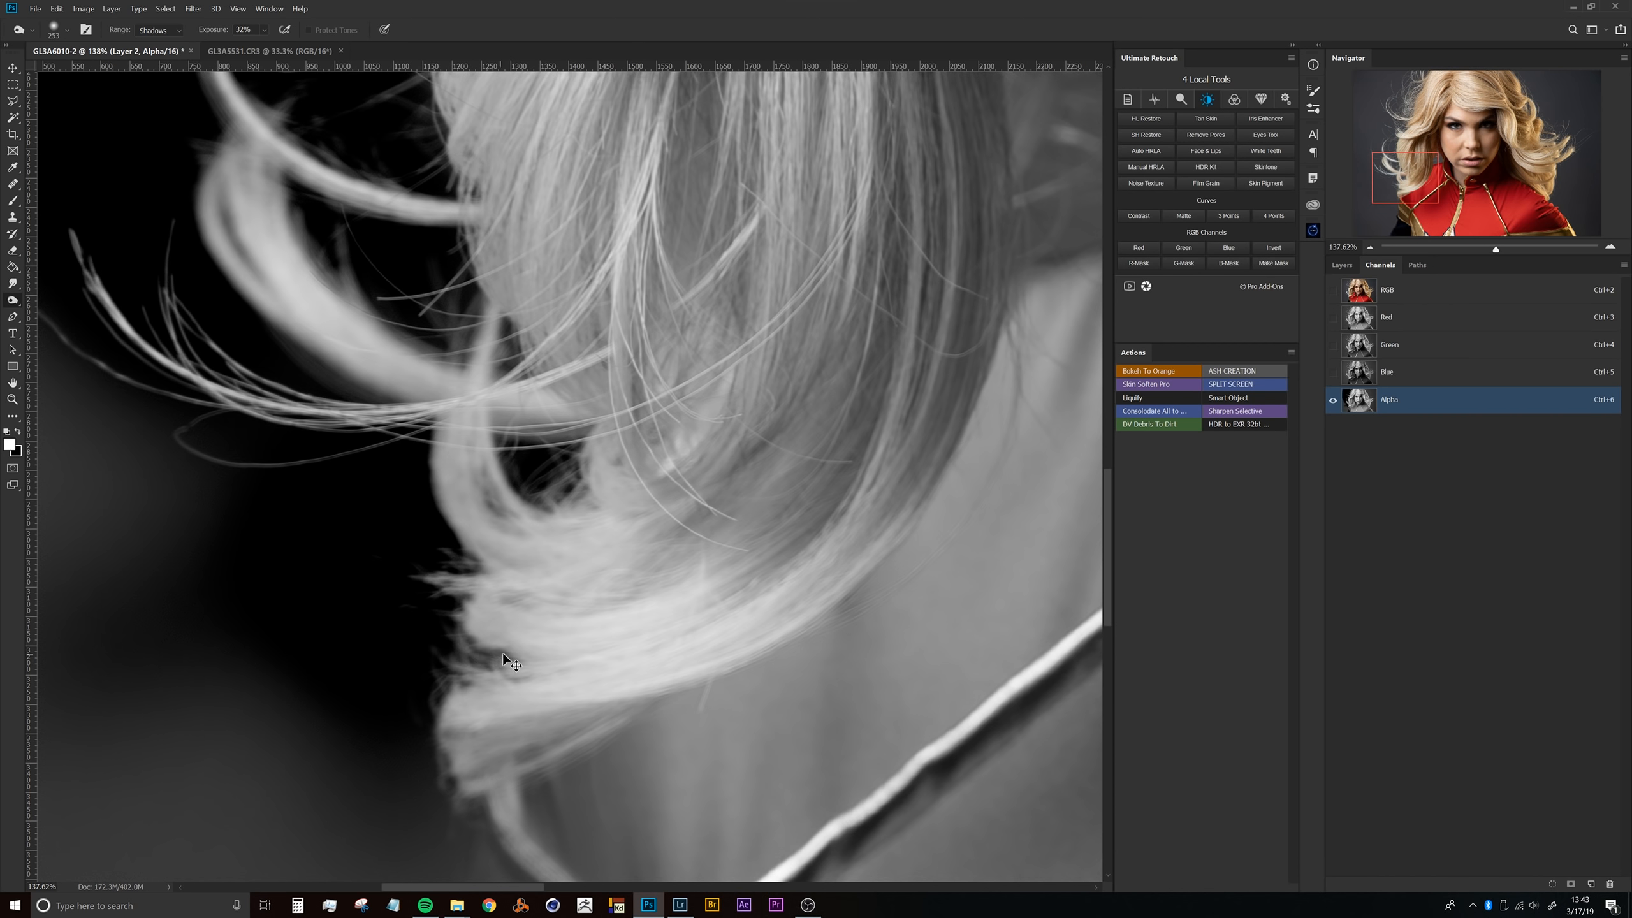
Step: Burn a narrow black strip with a smaller brush along the lowest left curl, the shoulder and the dark sleeve edge
{"action": "mouse_move", "coordinate": [515, 694]}
{"action": "left_mouse_down"}
{"action": "mouse_move", "coordinate": [510, 375]}
{"action": "mouse_move", "coordinate": [553, 354]}
{"action": "left_mouse_up"}
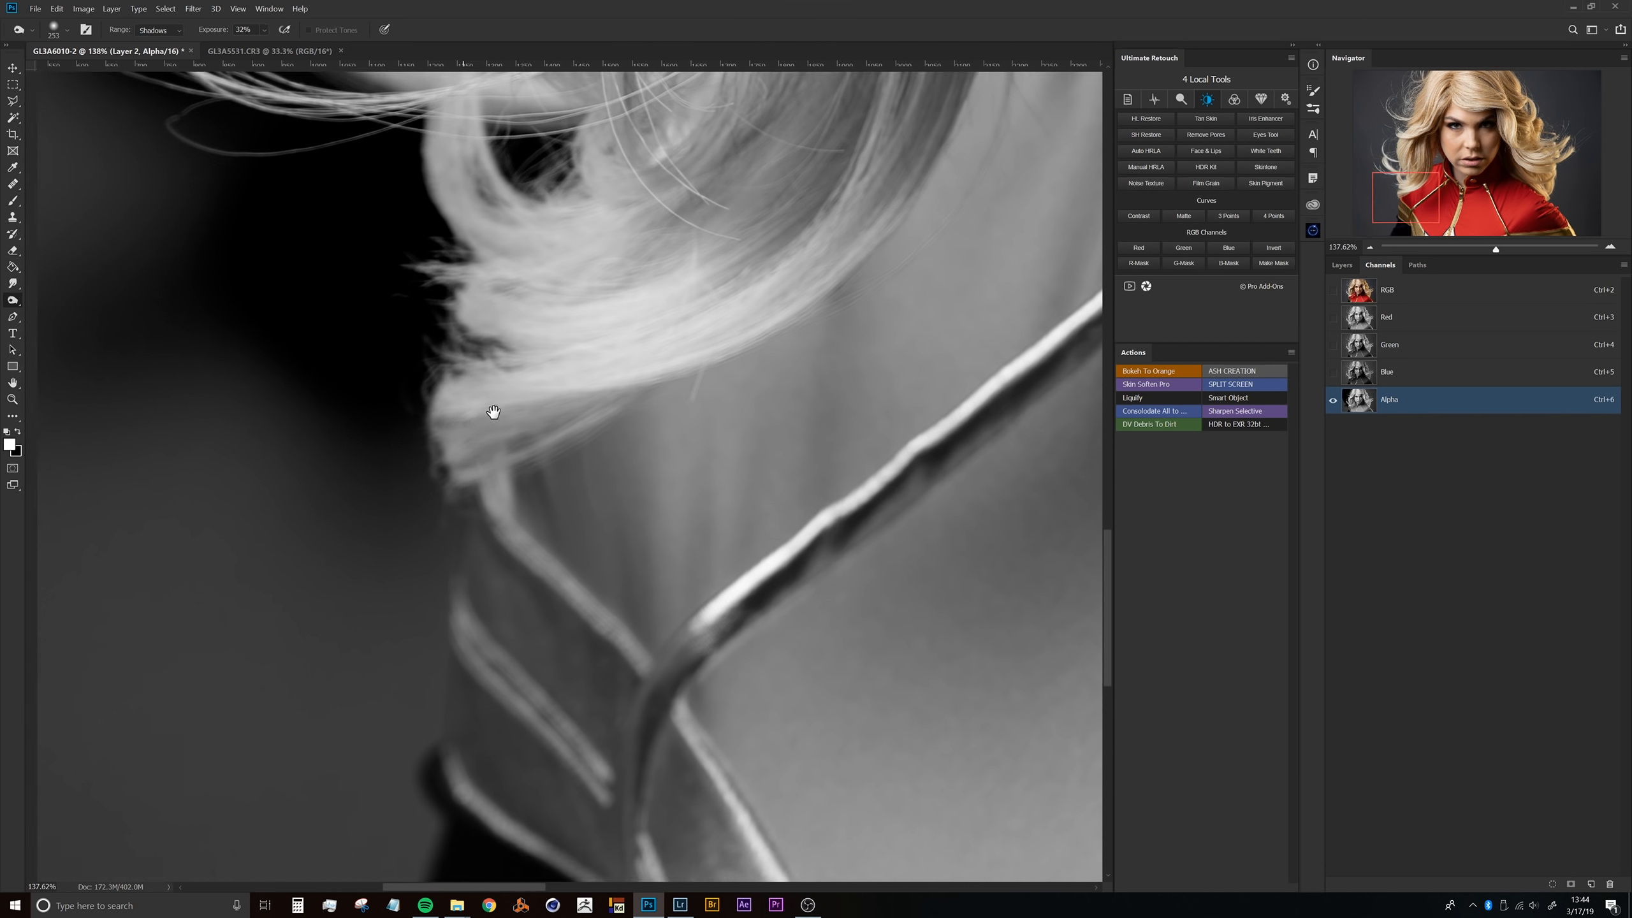
{"action": "mouse_move", "coordinate": [521, 452]}
{"action": "left_mouse_down"}
{"action": "mouse_move", "coordinate": [471, 322]}
{"action": "mouse_move", "coordinate": [389, 338]}
{"action": "left_mouse_up"}
{"action": "left_click_drag", "start_coordinate": [576, 347], "coordinate": [512, 378]}
{"action": "left_click_drag", "start_coordinate": [594, 411], "coordinate": [535, 450]}
{"action": "left_click_drag", "start_coordinate": [393, 571], "coordinate": [393, 570]}
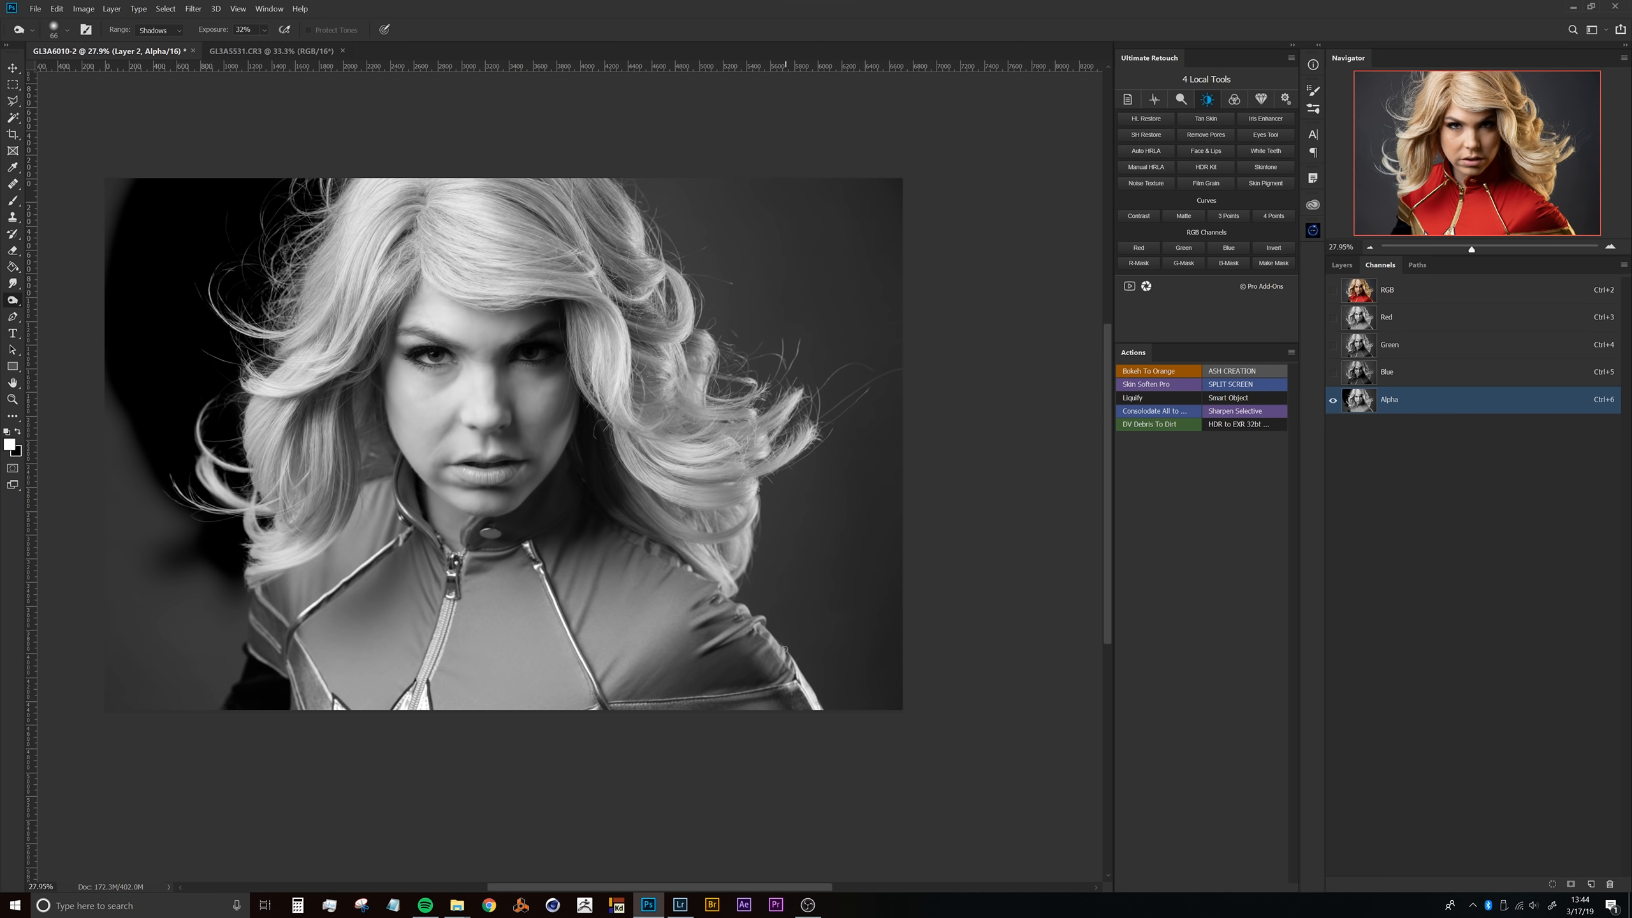
{"action": "scroll", "coordinate": [834, 629], "scroll_direction": "up", "scroll_amount": 6}
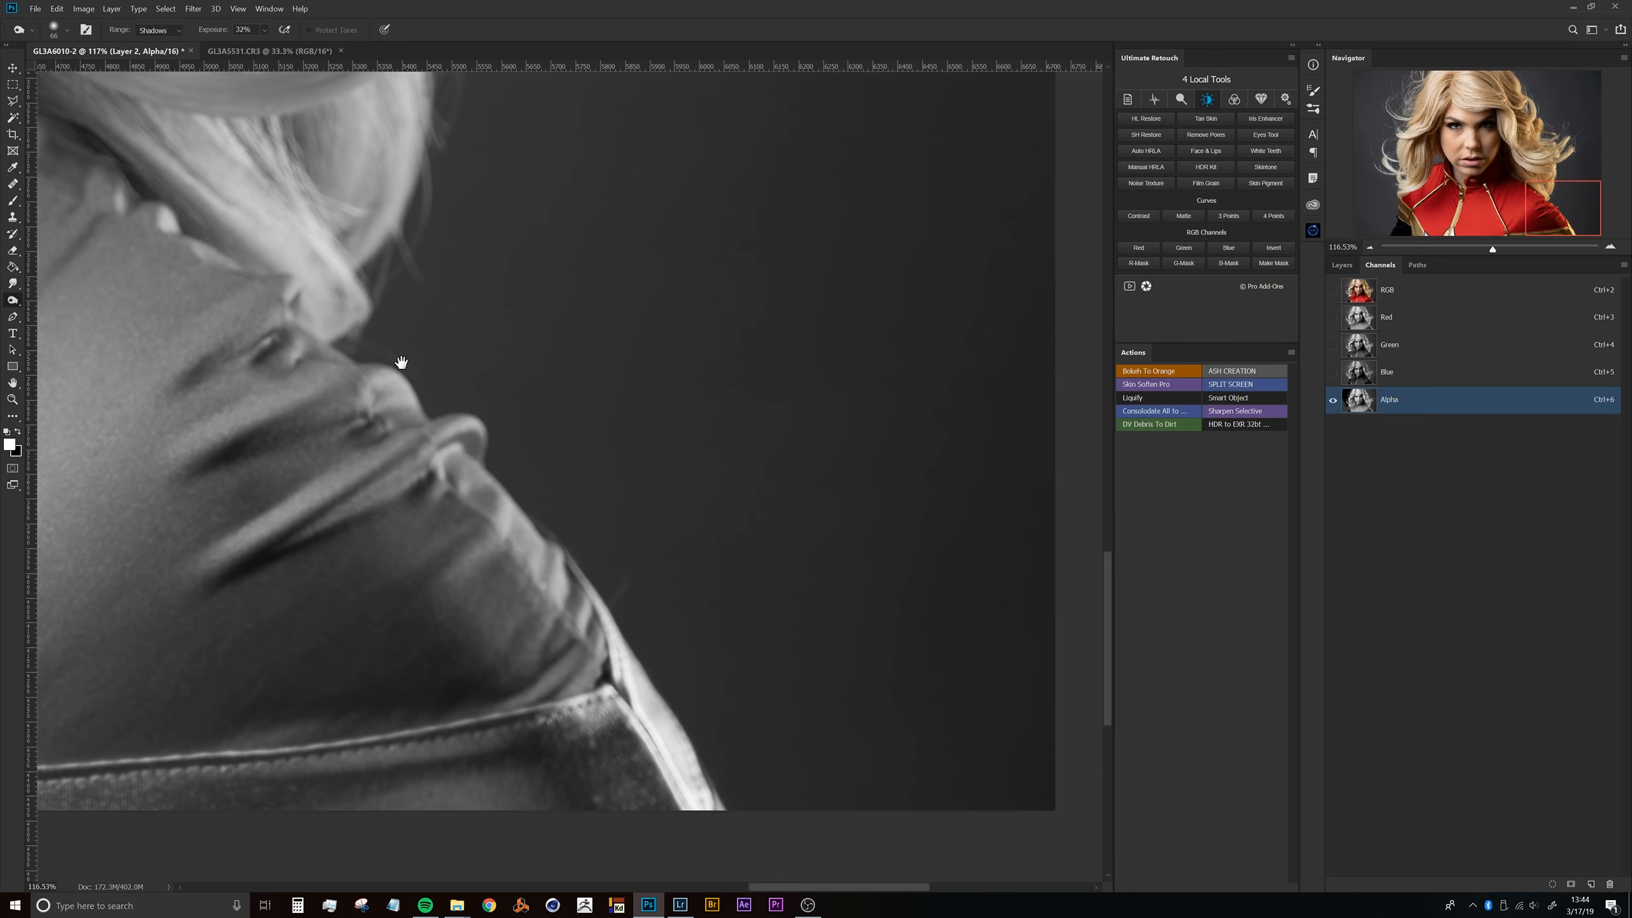
{"action": "scroll", "coordinate": [371, 353], "scroll_direction": "down", "scroll_amount": 7}
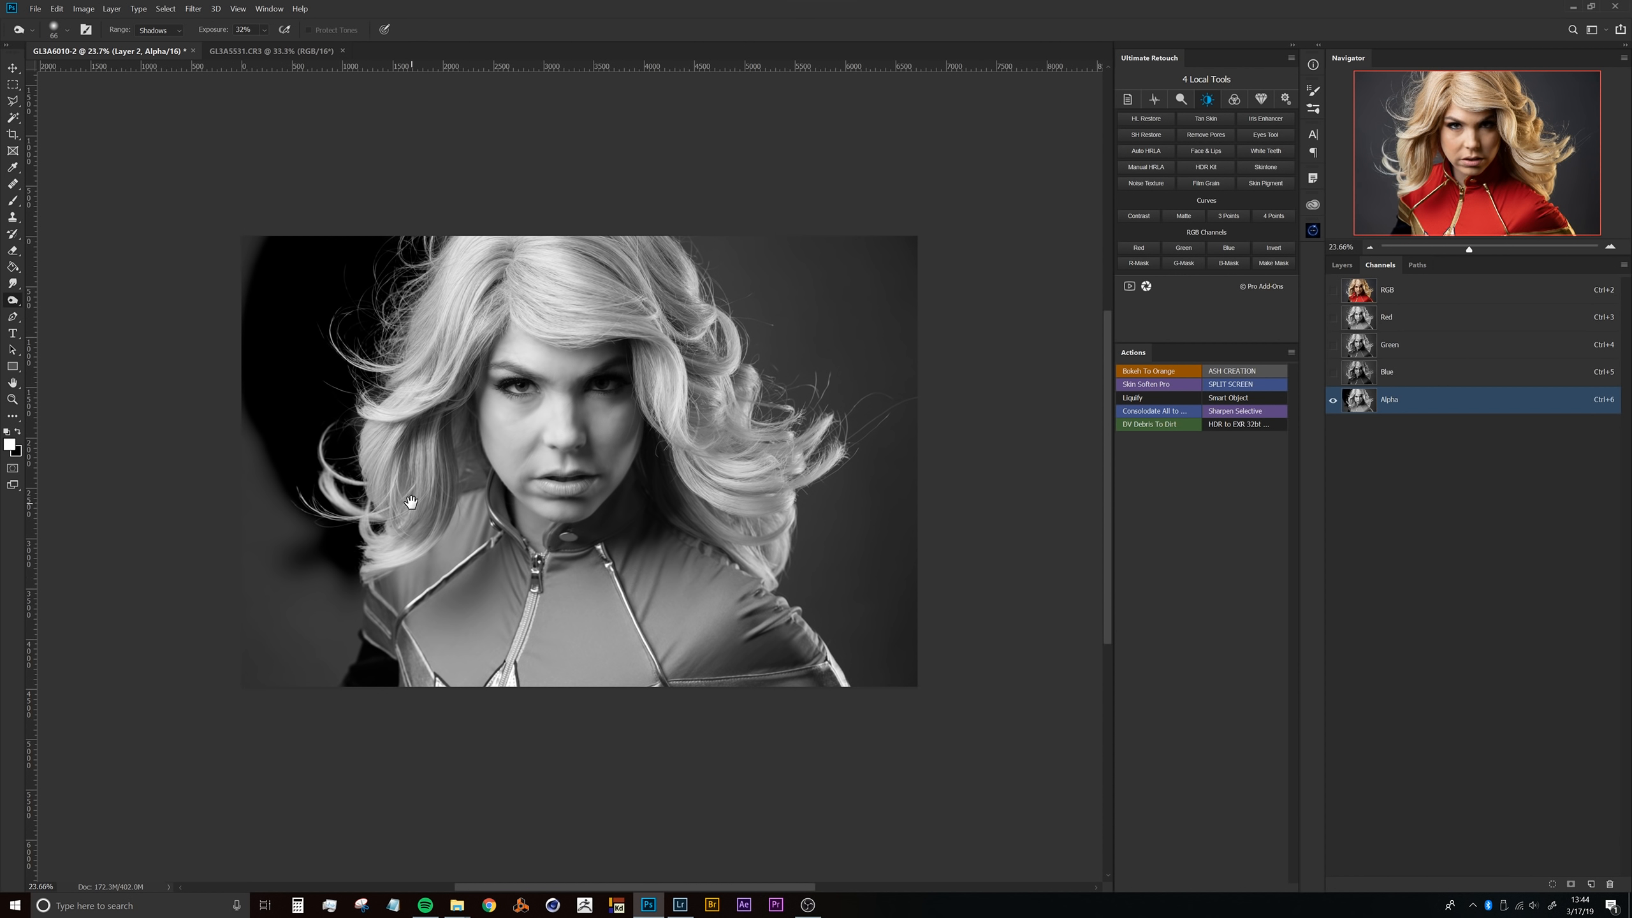
{"action": "scroll", "coordinate": [374, 513], "scroll_direction": "up", "scroll_amount": 5}
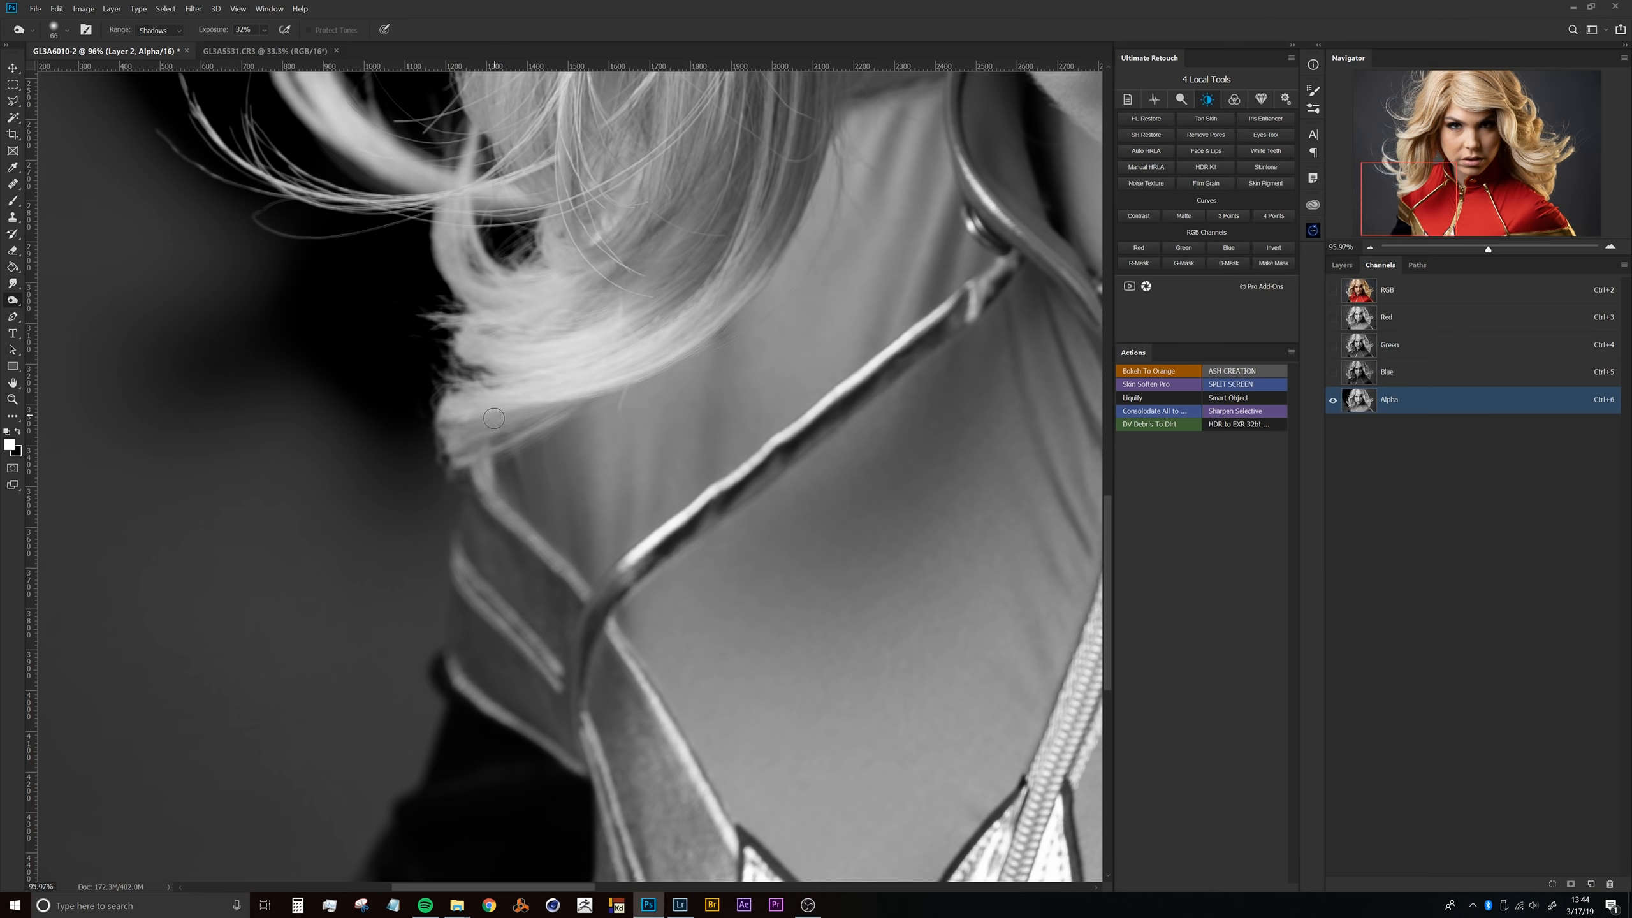
{"action": "scroll", "coordinate": [493, 419], "scroll_direction": "down", "scroll_amount": 3}
{"action": "left_click_drag", "start_coordinate": [418, 299], "coordinate": [418, 328]}
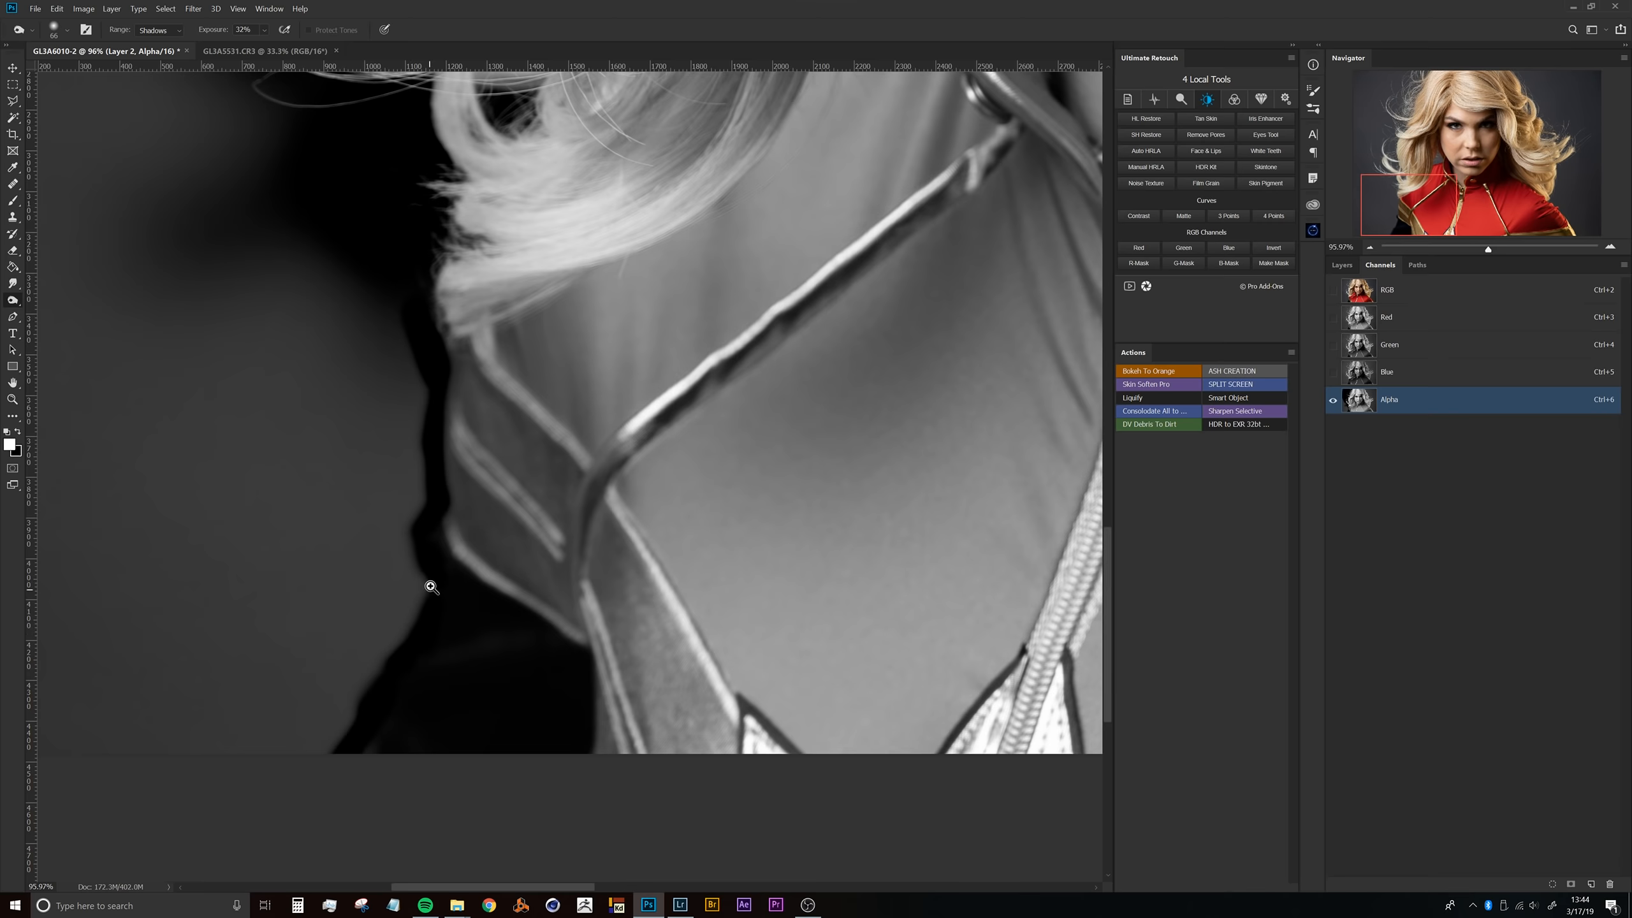
Step: Widen the blackened background beside the left sleeve and curls, and darken the gaps among the flyaway hairs at the upper left
{"action": "left_click_drag", "start_coordinate": [437, 568], "coordinate": [393, 536]}
{"action": "mouse_move", "coordinate": [458, 482]}
{"action": "left_mouse_down"}
{"action": "mouse_move", "coordinate": [445, 509]}
{"action": "mouse_move", "coordinate": [457, 500]}
{"action": "mouse_move", "coordinate": [262, 521]}
{"action": "left_mouse_up"}
{"action": "mouse_move", "coordinate": [403, 460]}
{"action": "left_mouse_down"}
{"action": "mouse_move", "coordinate": [408, 581]}
{"action": "mouse_move", "coordinate": [423, 539]}
{"action": "mouse_move", "coordinate": [380, 689]}
{"action": "mouse_move", "coordinate": [416, 612]}
{"action": "mouse_move", "coordinate": [388, 725]}
{"action": "mouse_move", "coordinate": [417, 661]}
{"action": "mouse_move", "coordinate": [343, 779]}
{"action": "mouse_move", "coordinate": [314, 740]}
{"action": "mouse_move", "coordinate": [370, 388]}
{"action": "mouse_move", "coordinate": [351, 389]}
{"action": "mouse_move", "coordinate": [303, 316]}
{"action": "mouse_move", "coordinate": [294, 249]}
{"action": "mouse_move", "coordinate": [252, 213]}
{"action": "left_mouse_up"}
{"action": "left_click_drag", "start_coordinate": [399, 363], "coordinate": [321, 384]}
{"action": "left_click_drag", "start_coordinate": [445, 486], "coordinate": [246, 839]}
{"action": "mouse_move", "coordinate": [296, 346]}
{"action": "left_mouse_down"}
{"action": "mouse_move", "coordinate": [327, 310]}
{"action": "mouse_move", "coordinate": [429, 306]}
{"action": "left_mouse_up"}
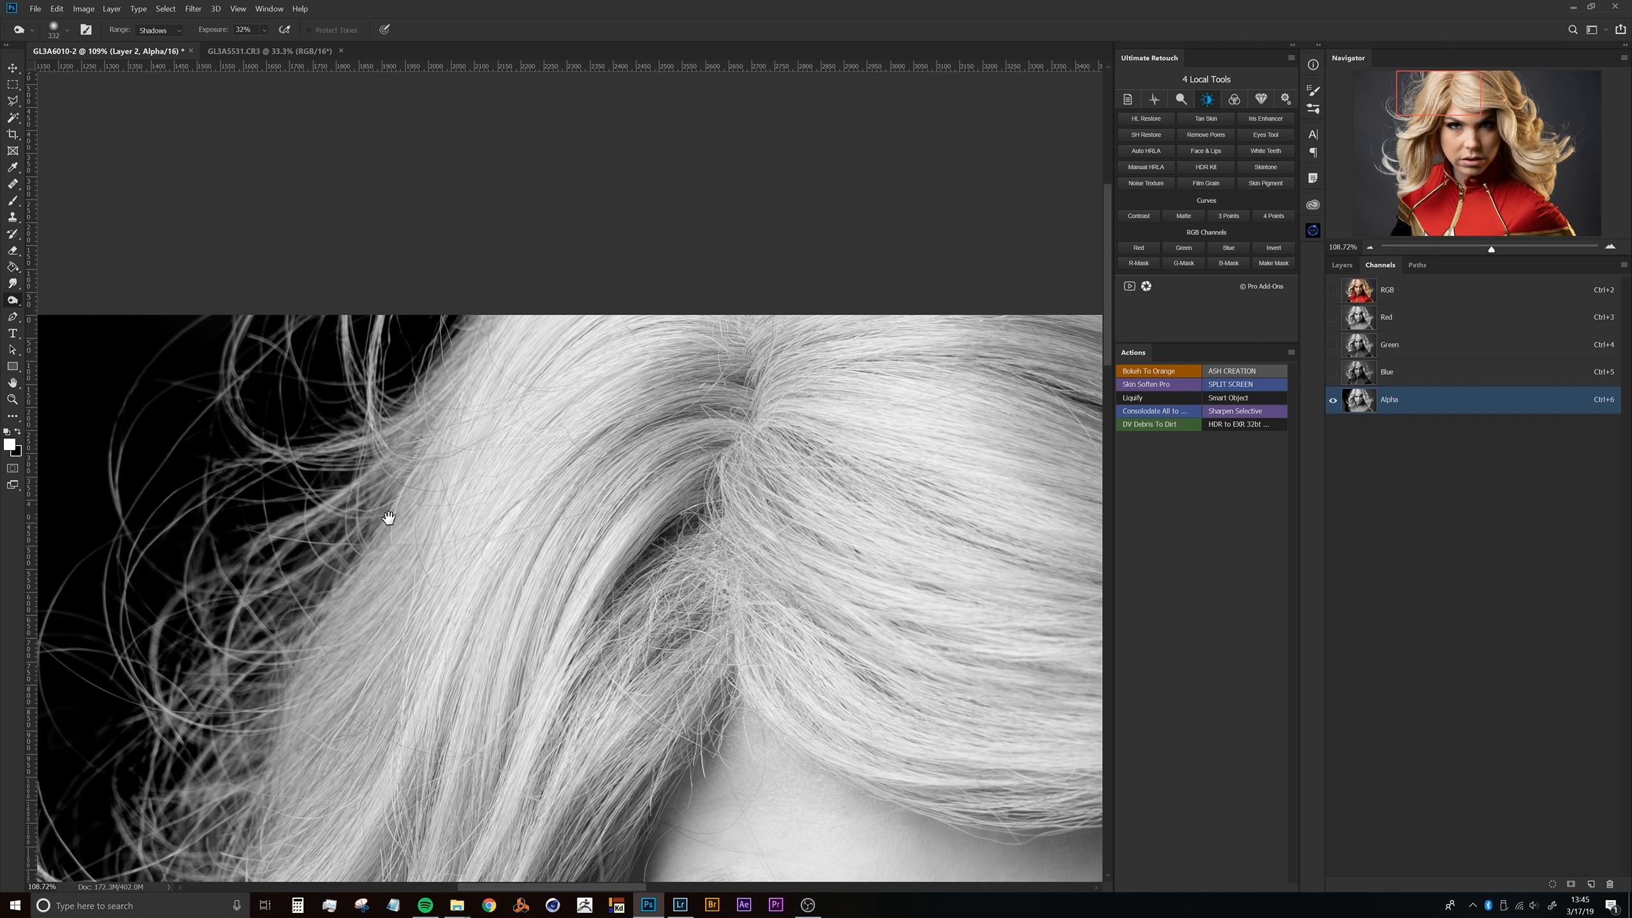
{"action": "left_click_drag", "start_coordinate": [373, 508], "coordinate": [576, 281]}
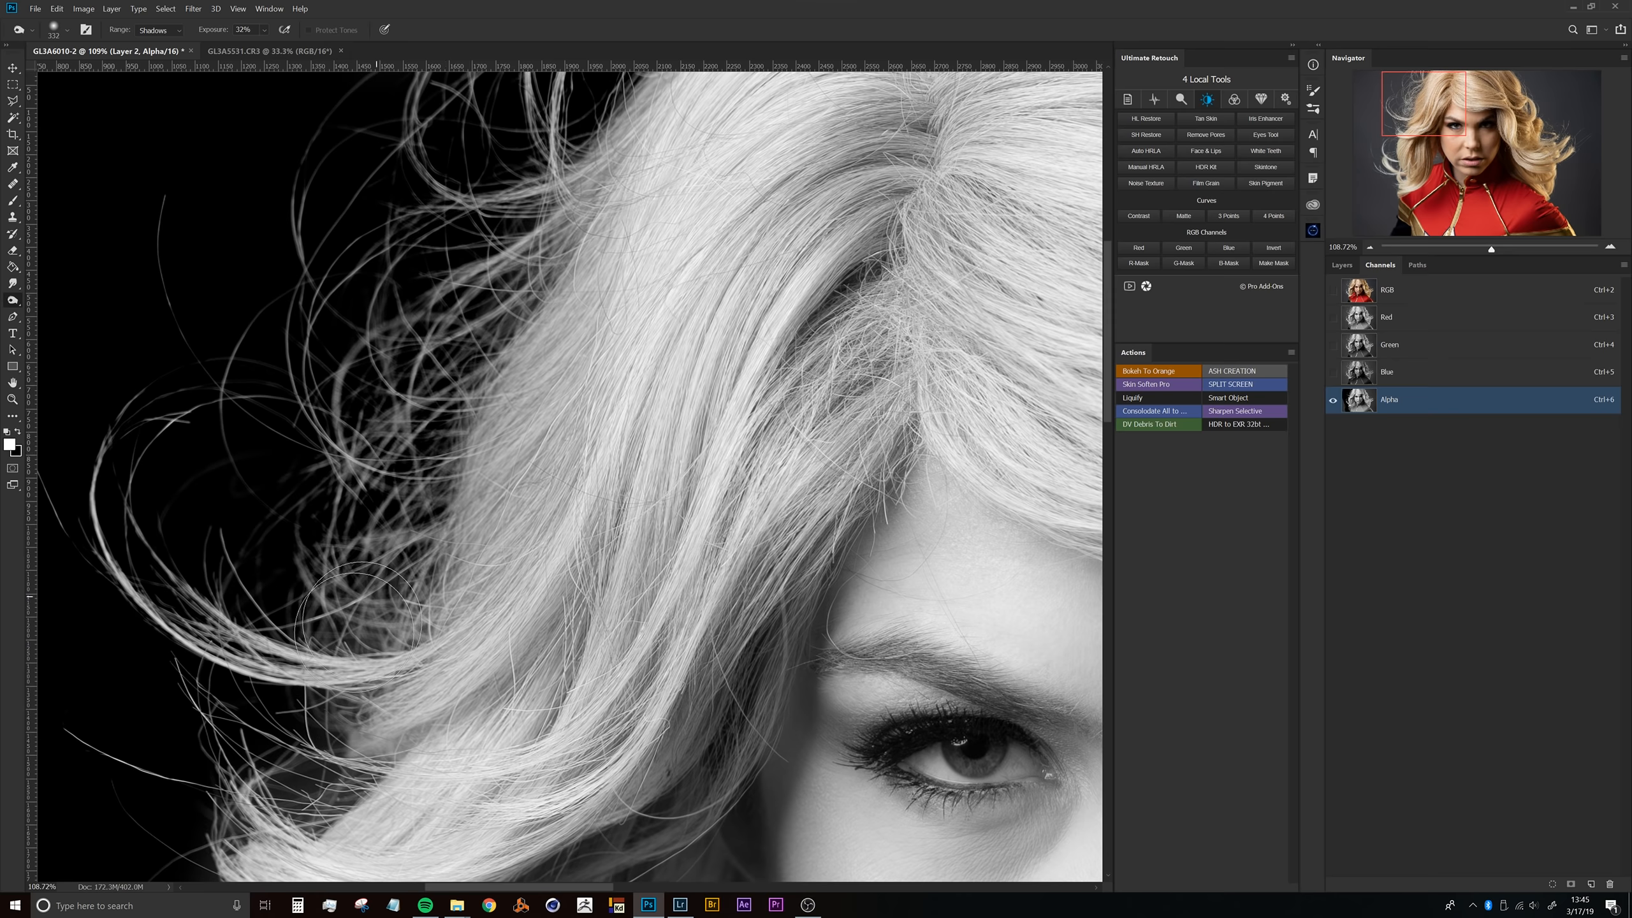
{"action": "left_click_drag", "start_coordinate": [372, 603], "coordinate": [348, 618]}
{"action": "left_click_drag", "start_coordinate": [668, 413], "coordinate": [569, 418]}
Step: Burn the background to black beside the upper hair and large curl on the picture's right side
{"action": "left_click_drag", "start_coordinate": [746, 455], "coordinate": [286, 459]}
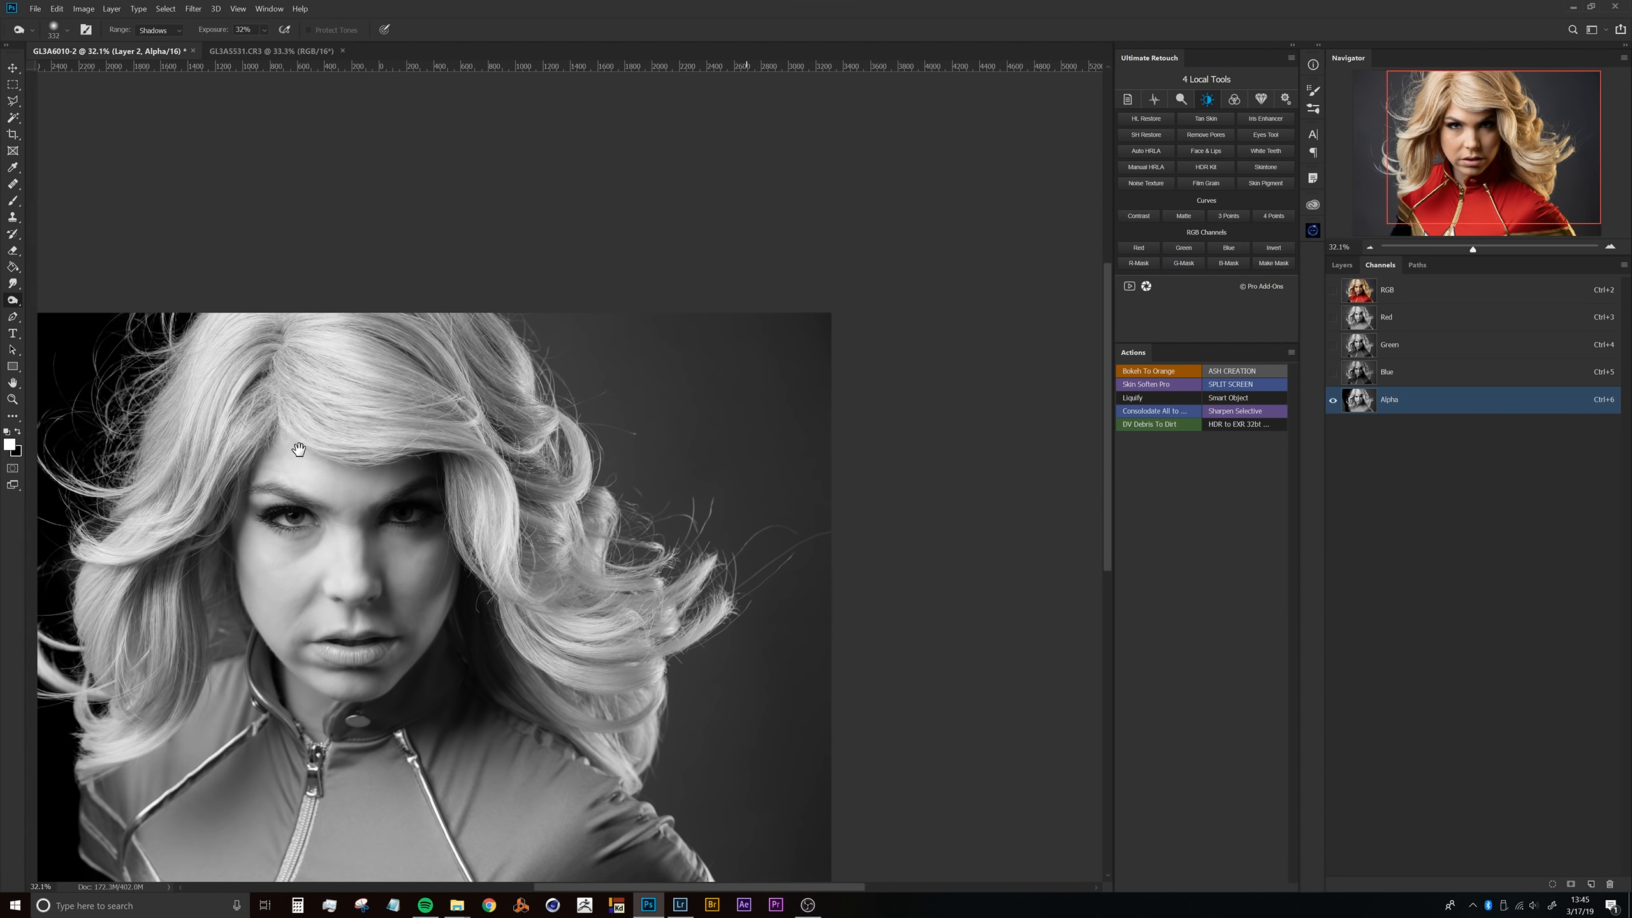
{"action": "left_click_drag", "start_coordinate": [558, 336], "coordinate": [629, 335]}
{"action": "mouse_move", "coordinate": [474, 296]}
{"action": "left_mouse_down"}
{"action": "mouse_move", "coordinate": [484, 327]}
{"action": "mouse_move", "coordinate": [417, 226]}
{"action": "mouse_move", "coordinate": [594, 513]}
{"action": "mouse_move", "coordinate": [521, 460]}
{"action": "mouse_move", "coordinate": [516, 332]}
{"action": "left_mouse_up"}
{"action": "mouse_move", "coordinate": [683, 595]}
{"action": "left_mouse_down"}
{"action": "mouse_move", "coordinate": [591, 382]}
{"action": "mouse_move", "coordinate": [466, 369]}
{"action": "mouse_move", "coordinate": [494, 467]}
{"action": "mouse_move", "coordinate": [471, 363]}
{"action": "left_mouse_up"}
{"action": "left_click_drag", "start_coordinate": [618, 504], "coordinate": [559, 402]}
{"action": "left_click_drag", "start_coordinate": [457, 185], "coordinate": [525, 378]}
{"action": "left_click_drag", "start_coordinate": [529, 322], "coordinate": [563, 321]}
{"action": "mouse_move", "coordinate": [484, 214]}
{"action": "left_mouse_down"}
{"action": "mouse_move", "coordinate": [535, 340]}
{"action": "mouse_move", "coordinate": [520, 237]}
{"action": "left_mouse_up"}
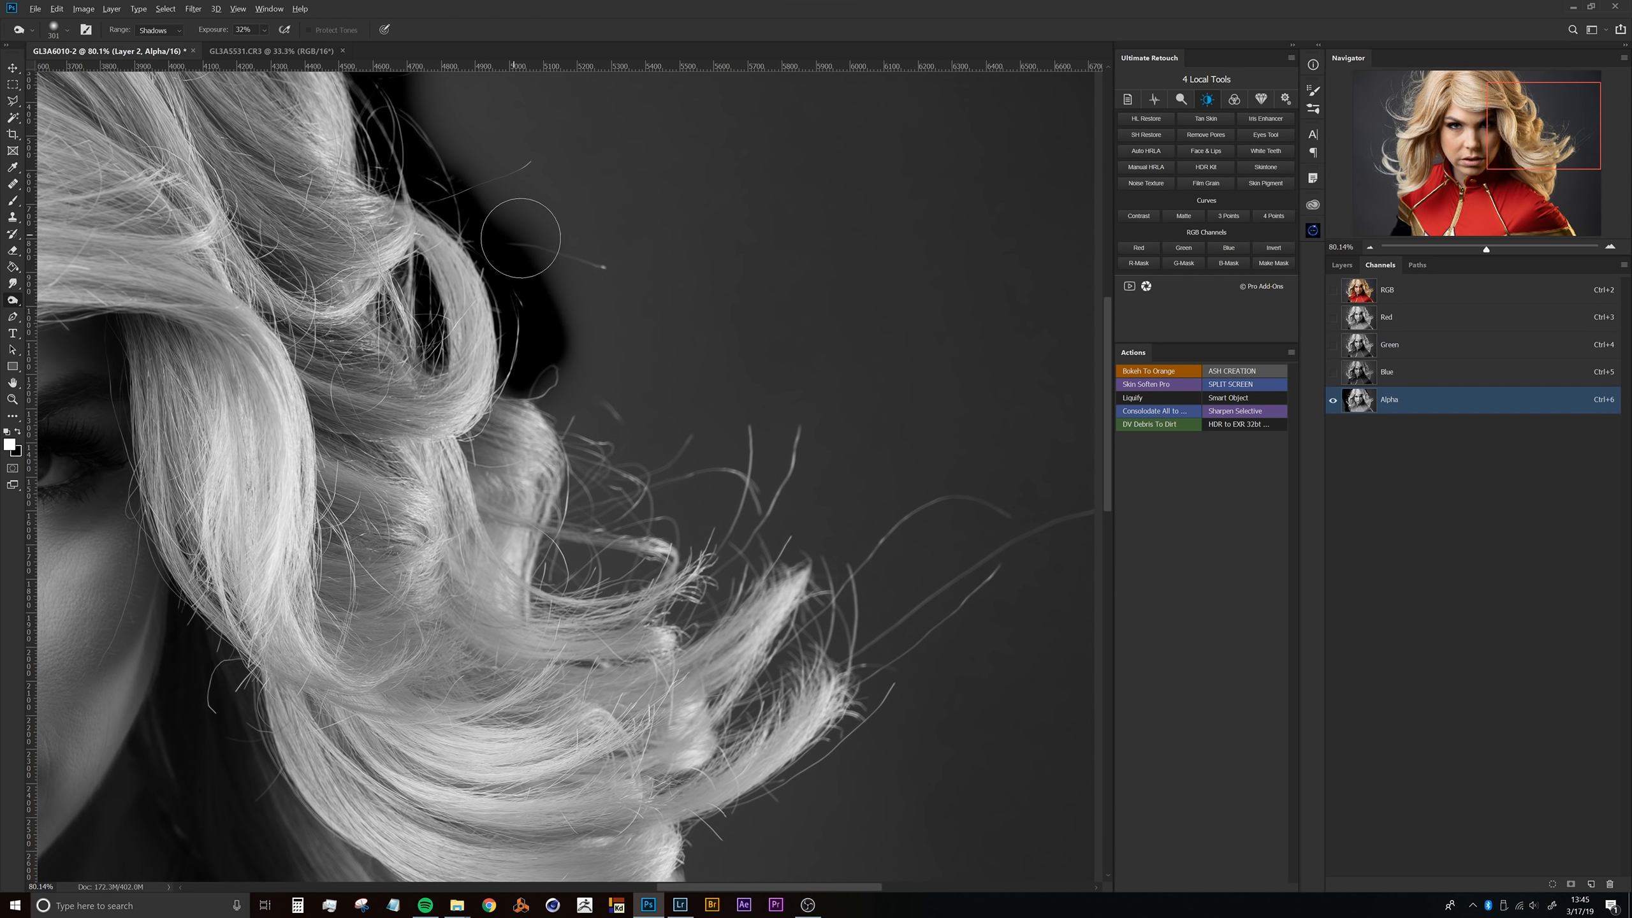
Step: Burn the background around the right-hand flyaway hairs and lower curls to black, down to the shoulder
{"action": "mouse_move", "coordinate": [585, 398]}
{"action": "left_mouse_down"}
{"action": "mouse_move", "coordinate": [591, 565]}
{"action": "mouse_move", "coordinate": [680, 555]}
{"action": "mouse_move", "coordinate": [539, 453]}
{"action": "left_mouse_up"}
{"action": "mouse_move", "coordinate": [558, 391]}
{"action": "left_mouse_down"}
{"action": "mouse_move", "coordinate": [668, 415]}
{"action": "mouse_move", "coordinate": [610, 515]}
{"action": "mouse_move", "coordinate": [719, 450]}
{"action": "mouse_move", "coordinate": [736, 528]}
{"action": "mouse_move", "coordinate": [762, 477]}
{"action": "left_mouse_up"}
{"action": "left_click_drag", "start_coordinate": [667, 630], "coordinate": [780, 444]}
{"action": "left_click_drag", "start_coordinate": [782, 723], "coordinate": [742, 529]}
{"action": "mouse_move", "coordinate": [730, 327]}
{"action": "left_mouse_down"}
{"action": "mouse_move", "coordinate": [868, 217]}
{"action": "mouse_move", "coordinate": [739, 360]}
{"action": "mouse_move", "coordinate": [726, 515]}
{"action": "mouse_move", "coordinate": [649, 462]}
{"action": "mouse_move", "coordinate": [622, 502]}
{"action": "mouse_move", "coordinate": [576, 685]}
{"action": "mouse_move", "coordinate": [598, 647]}
{"action": "mouse_move", "coordinate": [654, 374]}
{"action": "left_mouse_up"}
{"action": "mouse_move", "coordinate": [628, 503]}
{"action": "left_mouse_down"}
{"action": "mouse_move", "coordinate": [562, 582]}
{"action": "mouse_move", "coordinate": [578, 619]}
{"action": "left_mouse_up"}
{"action": "left_click_drag", "start_coordinate": [749, 652], "coordinate": [581, 404]}
{"action": "mouse_move", "coordinate": [475, 373]}
{"action": "left_mouse_down"}
{"action": "mouse_move", "coordinate": [530, 483]}
{"action": "mouse_move", "coordinate": [495, 419]}
{"action": "mouse_move", "coordinate": [612, 573]}
{"action": "mouse_move", "coordinate": [601, 531]}
{"action": "mouse_move", "coordinate": [665, 677]}
{"action": "mouse_move", "coordinate": [574, 525]}
{"action": "mouse_move", "coordinate": [720, 729]}
{"action": "left_mouse_up"}
{"action": "mouse_move", "coordinate": [447, 325]}
{"action": "left_mouse_down"}
{"action": "mouse_move", "coordinate": [528, 480]}
{"action": "mouse_move", "coordinate": [605, 443]}
{"action": "left_mouse_up"}
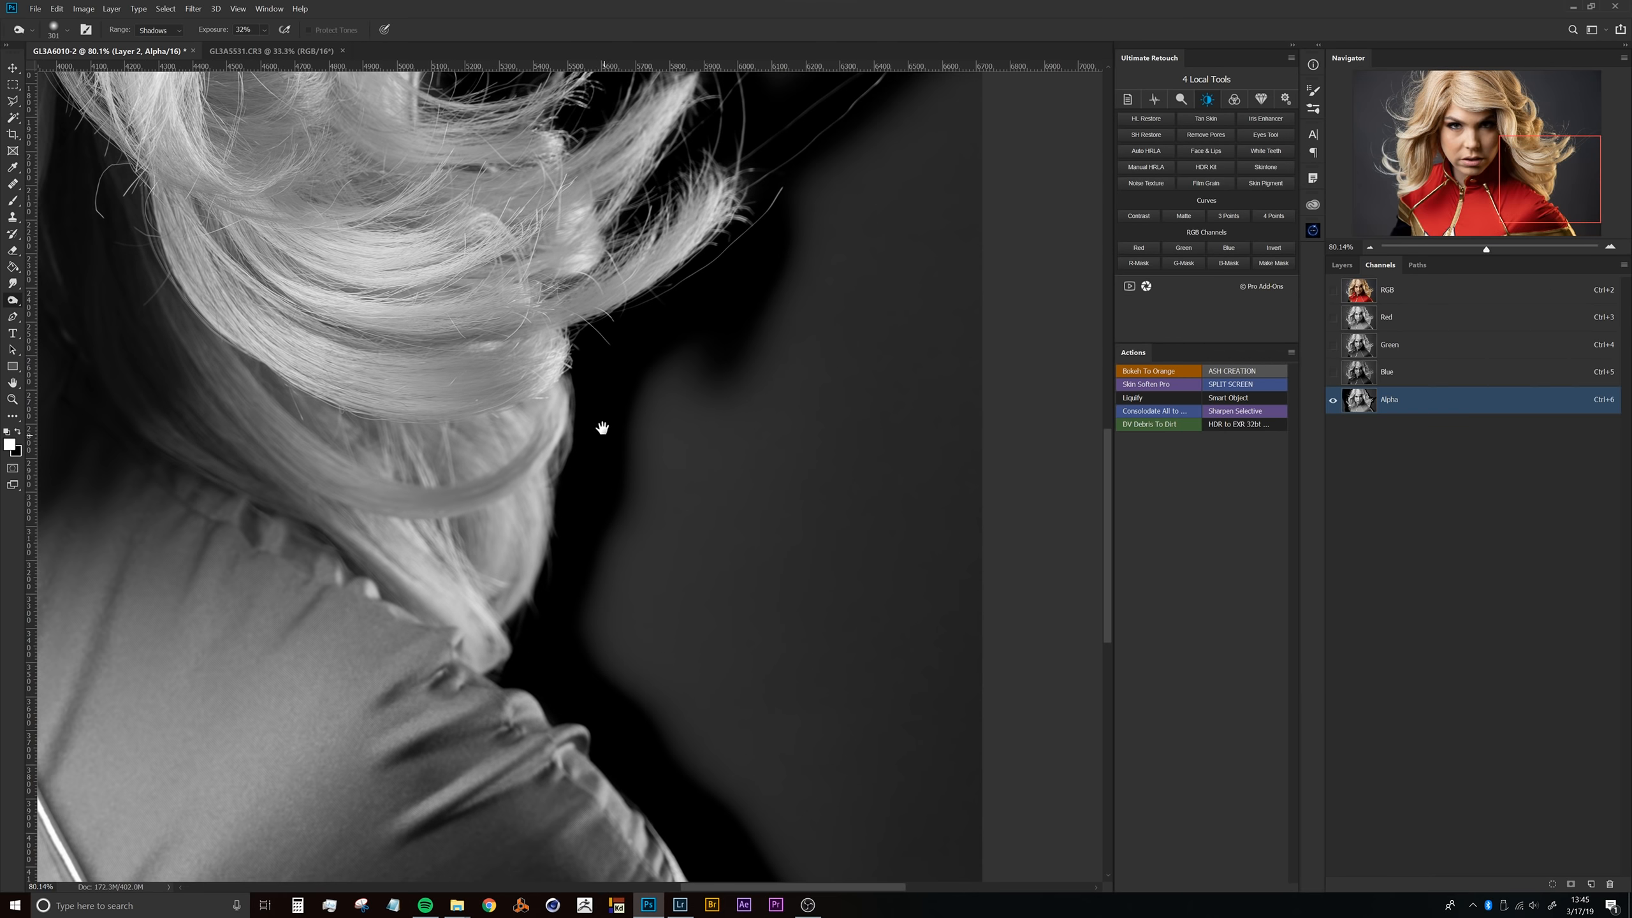
Step: Extend the burned black background along the long stray strands and the shoulder edge on the picture's right side
{"action": "mouse_move", "coordinate": [708, 300]}
{"action": "left_mouse_down"}
{"action": "mouse_move", "coordinate": [718, 321]}
{"action": "mouse_move", "coordinate": [634, 576]}
{"action": "mouse_move", "coordinate": [734, 313]}
{"action": "mouse_move", "coordinate": [636, 301]}
{"action": "mouse_move", "coordinate": [718, 474]}
{"action": "mouse_move", "coordinate": [705, 466]}
{"action": "left_mouse_up"}
{"action": "left_click_drag", "start_coordinate": [846, 379], "coordinate": [941, 378]}
{"action": "mouse_move", "coordinate": [715, 447]}
{"action": "left_mouse_down"}
{"action": "mouse_move", "coordinate": [739, 475]}
{"action": "mouse_move", "coordinate": [765, 474]}
{"action": "mouse_move", "coordinate": [637, 427]}
{"action": "mouse_move", "coordinate": [452, 199]}
{"action": "mouse_move", "coordinate": [499, 466]}
{"action": "left_mouse_up"}
{"action": "mouse_move", "coordinate": [404, 195]}
{"action": "left_mouse_down"}
{"action": "mouse_move", "coordinate": [532, 443]}
{"action": "mouse_move", "coordinate": [414, 232]}
{"action": "mouse_move", "coordinate": [443, 204]}
{"action": "mouse_move", "coordinate": [514, 390]}
{"action": "mouse_move", "coordinate": [635, 602]}
{"action": "mouse_move", "coordinate": [613, 522]}
{"action": "mouse_move", "coordinate": [768, 655]}
{"action": "mouse_move", "coordinate": [855, 656]}
{"action": "left_mouse_up"}
{"action": "left_click_drag", "start_coordinate": [800, 508], "coordinate": [733, 505]}
{"action": "left_click_drag", "start_coordinate": [815, 572], "coordinate": [668, 387]}
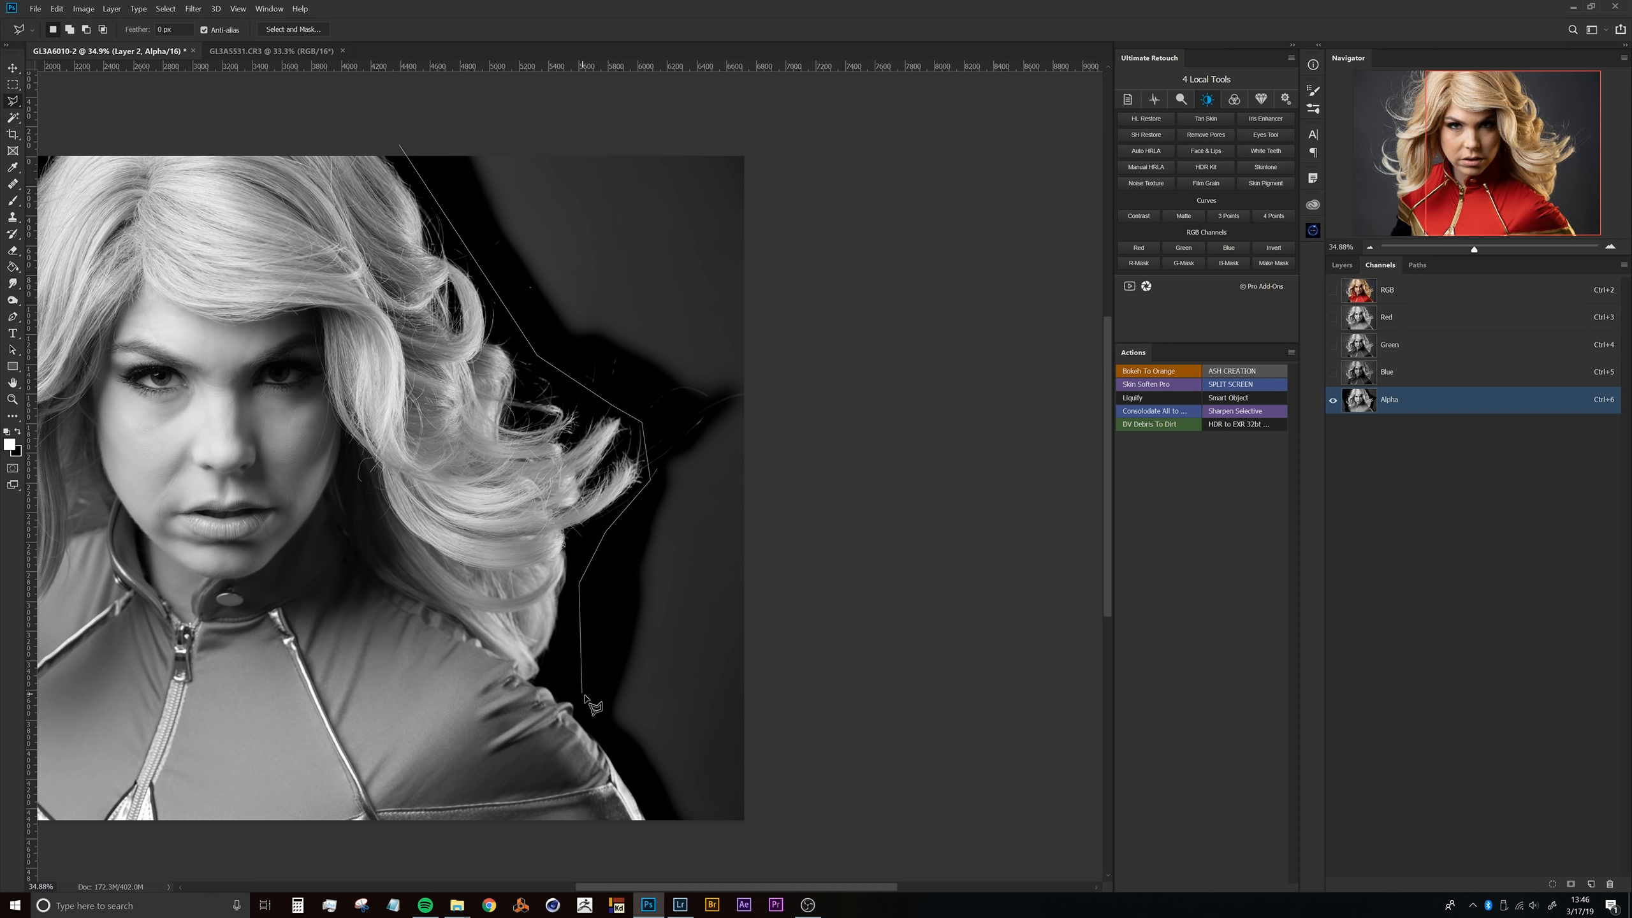
Step: Enclose the remaining grey background on the picture's right side with the Polygonal Lasso and fill it with black
{"action": "left_click", "coordinate": [754, 836]}
{"action": "left_click", "coordinate": [793, 764]}
{"action": "left_click", "coordinate": [761, 101]}
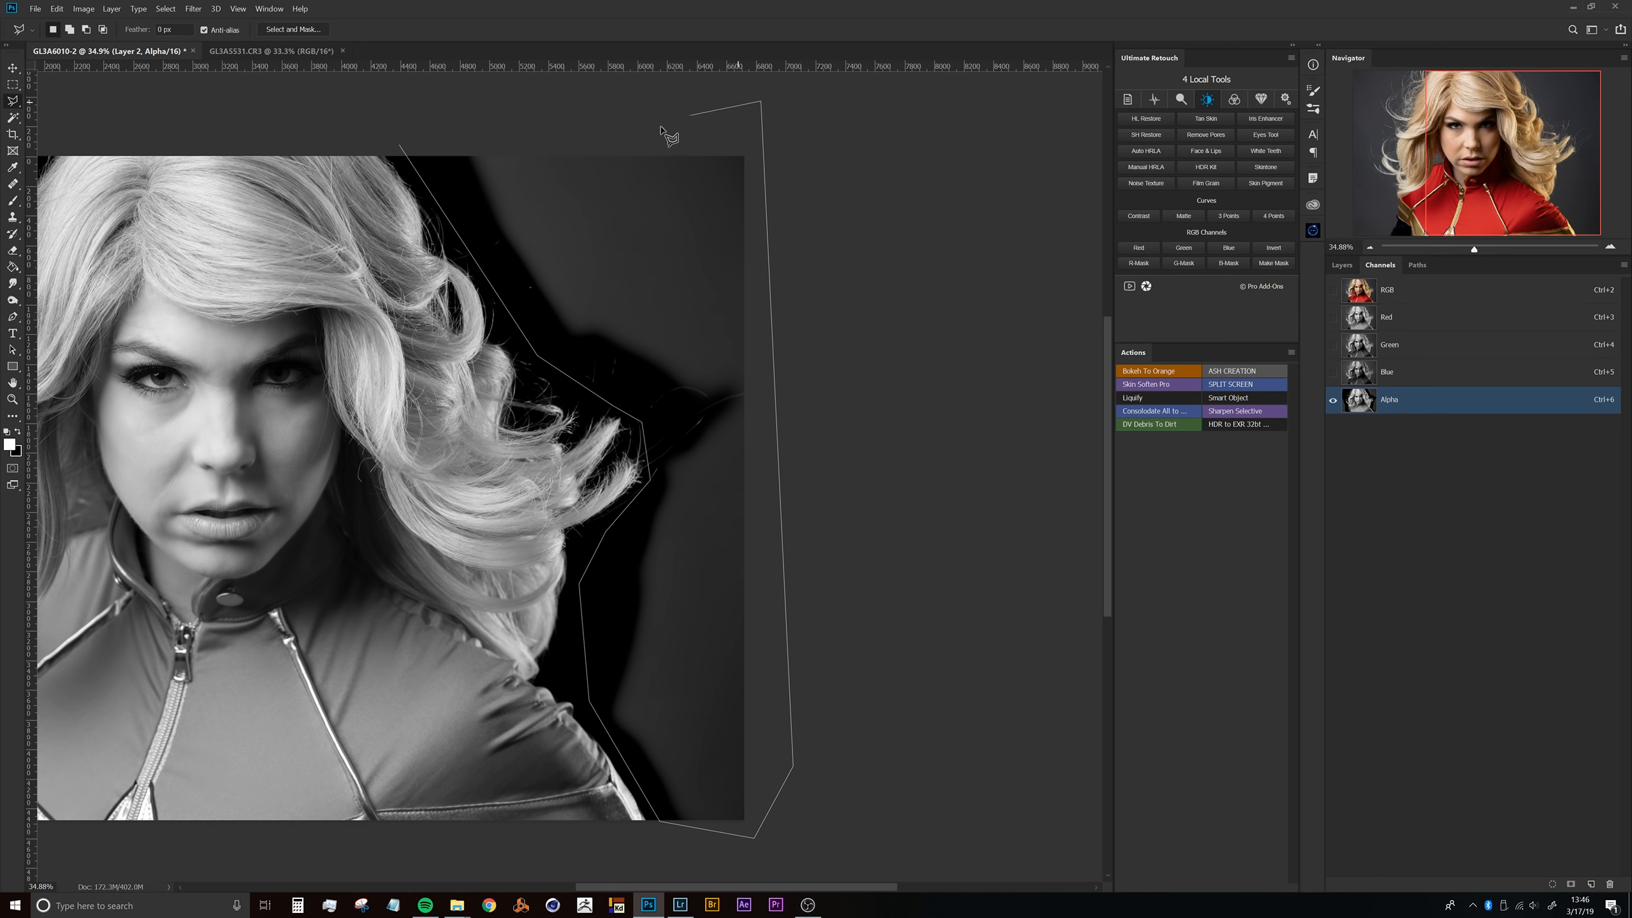
{"action": "left_click", "coordinate": [390, 128]}
{"action": "left_click", "coordinate": [400, 144]}
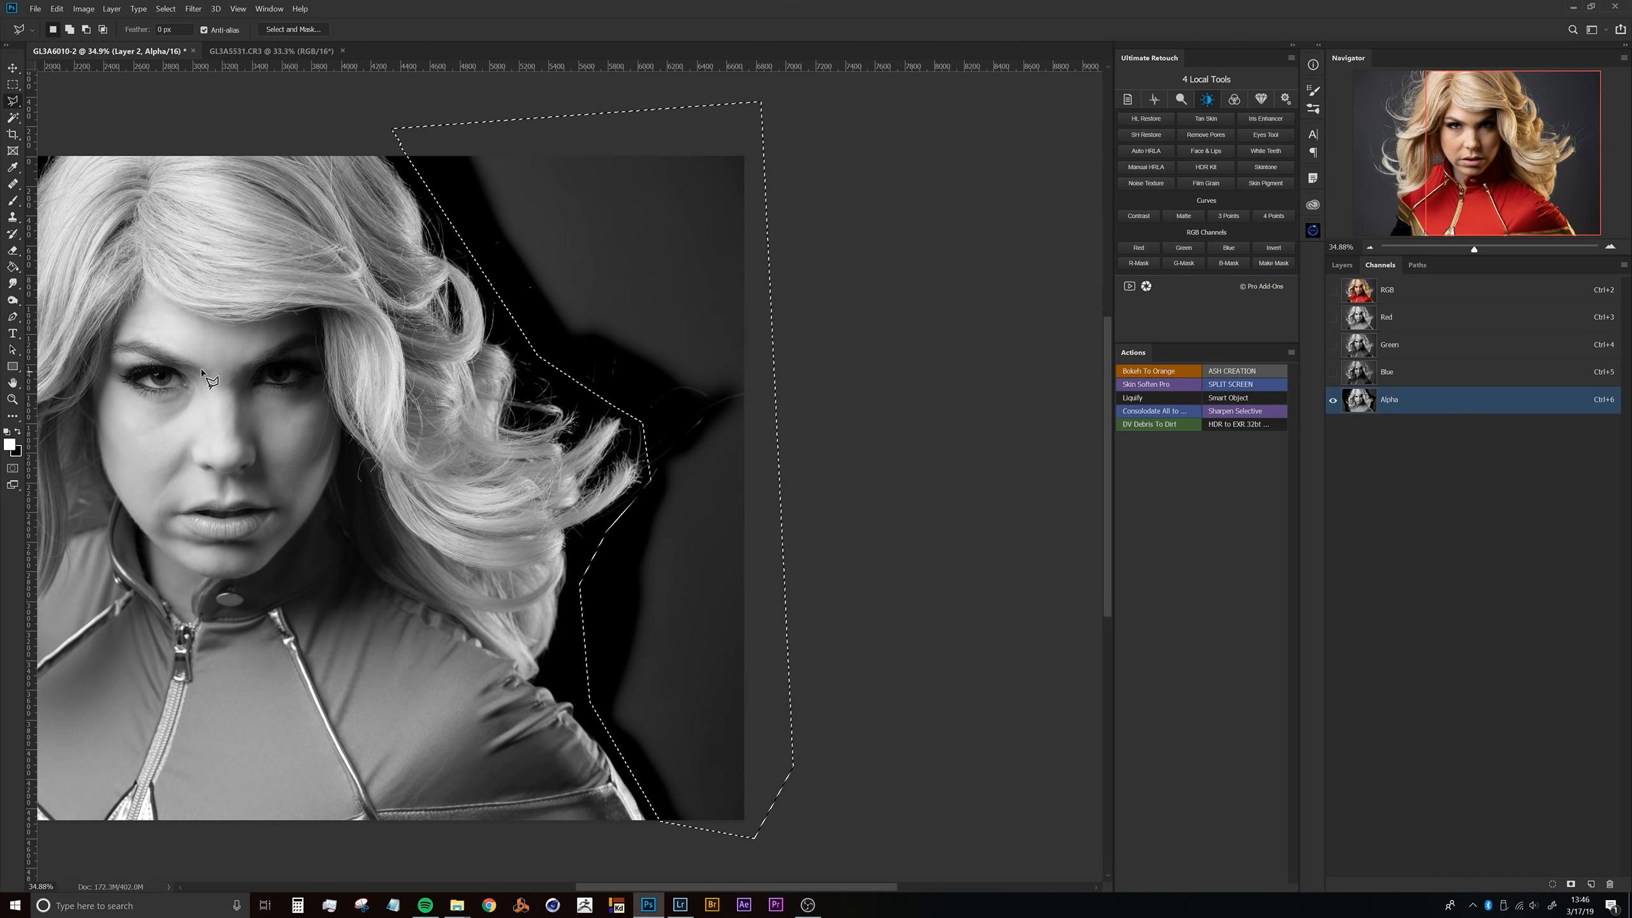
{"action": "key", "text": "ctrl+BackSpace"}
Step: Enclose the remaining grey background on the picture's left side with the Polygonal Lasso, fill it with black and deselect
{"action": "left_click_drag", "start_coordinate": [386, 379], "coordinate": [811, 374]}
{"action": "left_click", "coordinate": [377, 142]}
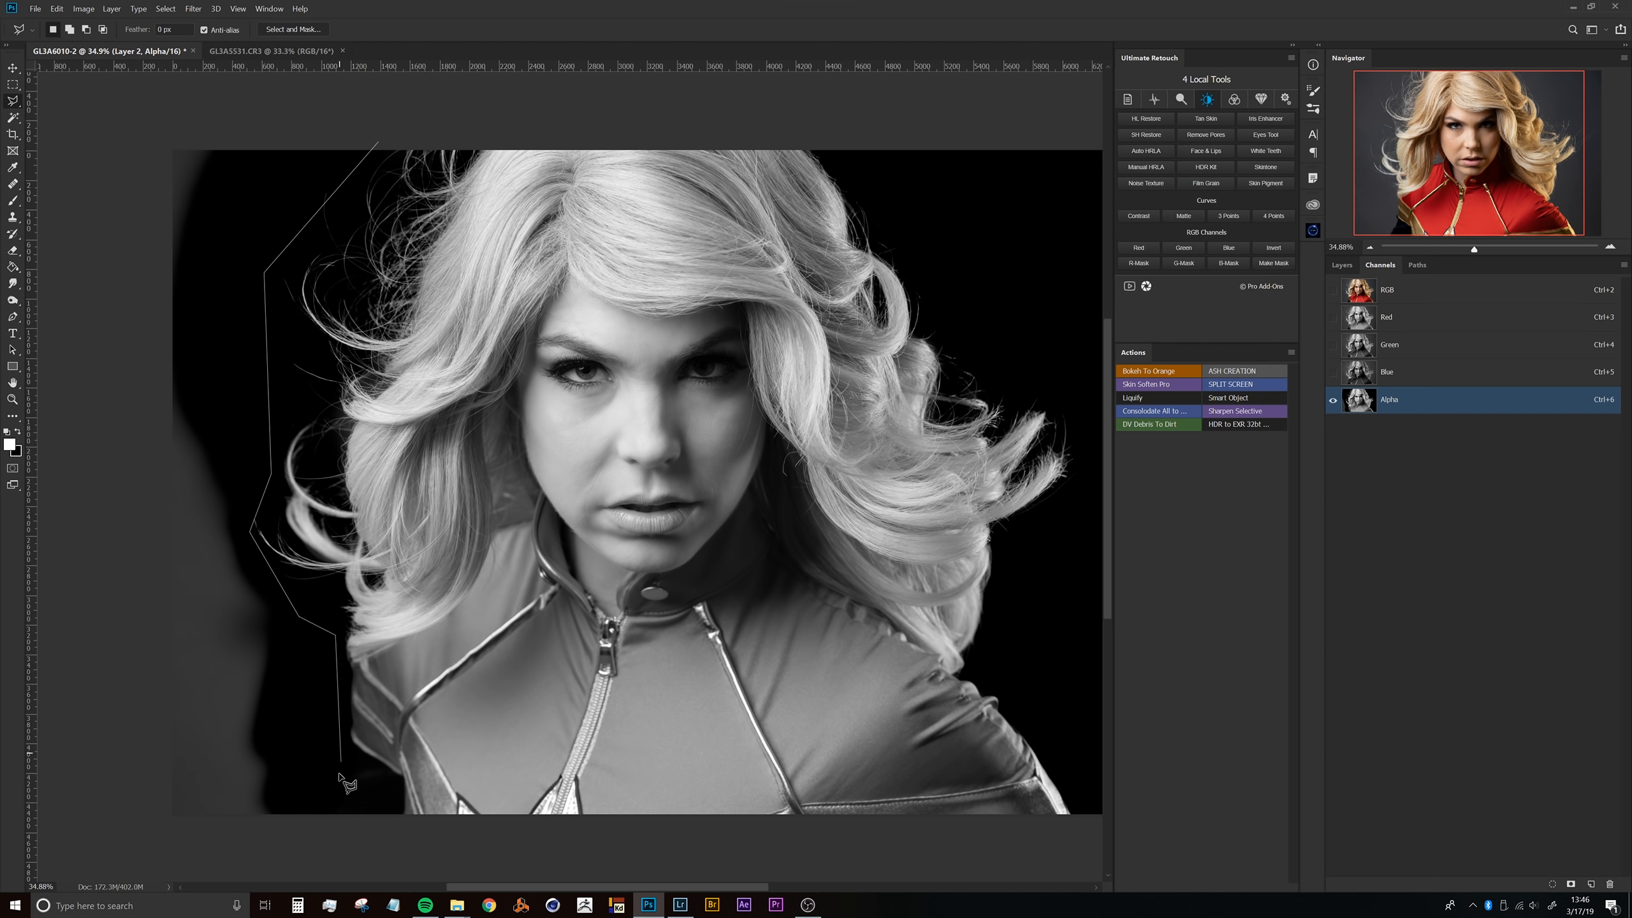
{"action": "left_click", "coordinate": [89, 244]}
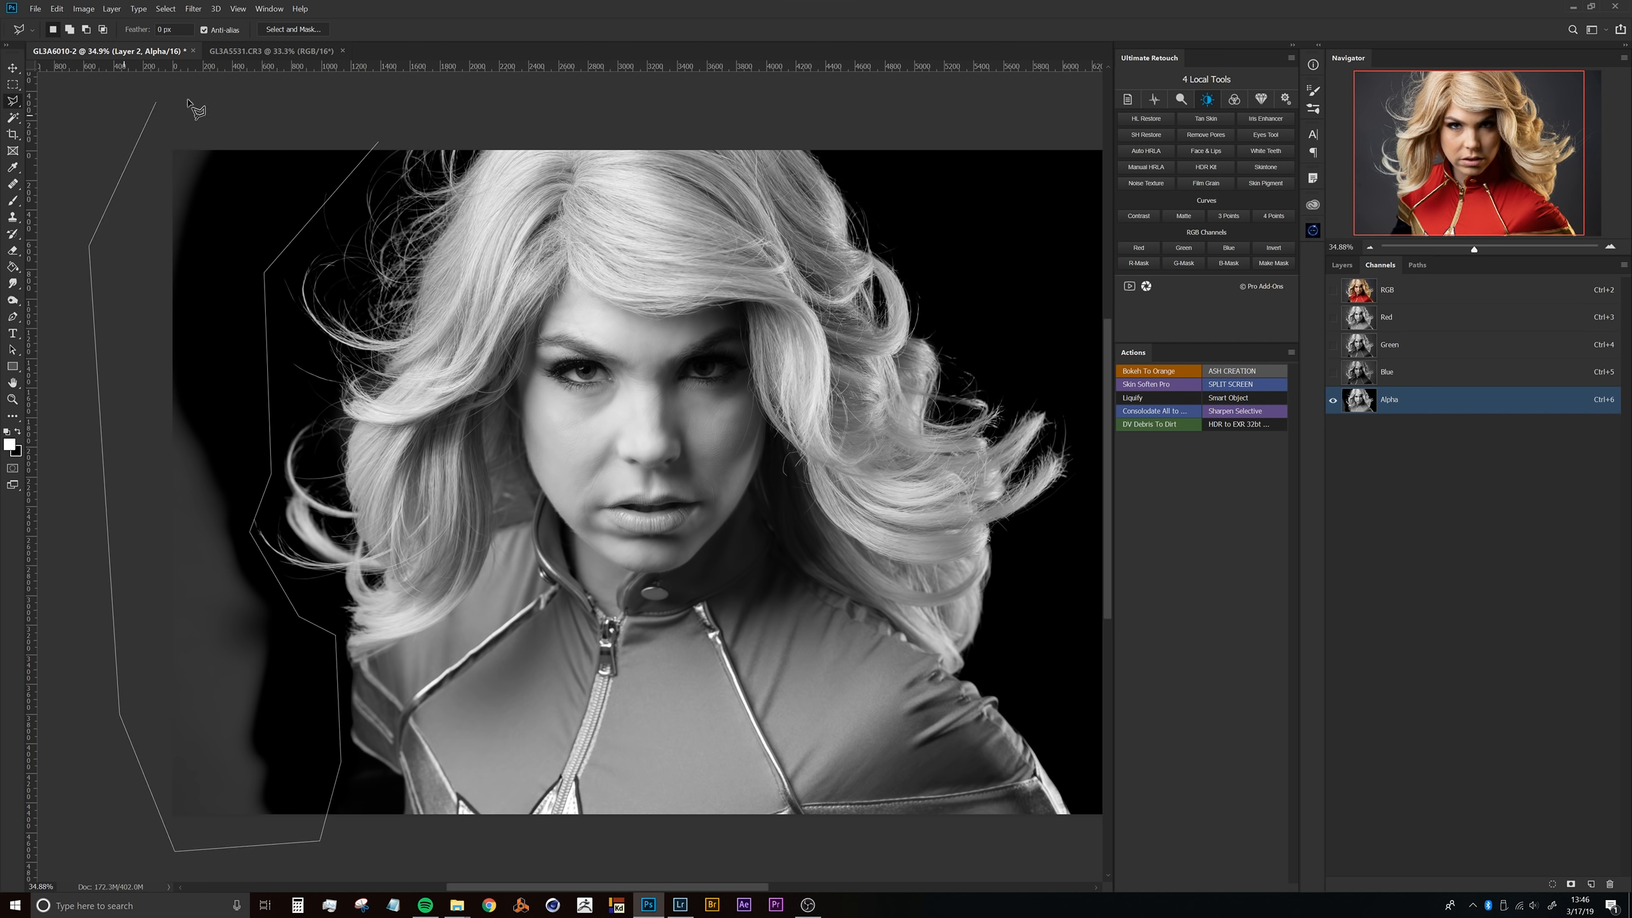
{"action": "left_click", "coordinate": [382, 144]}
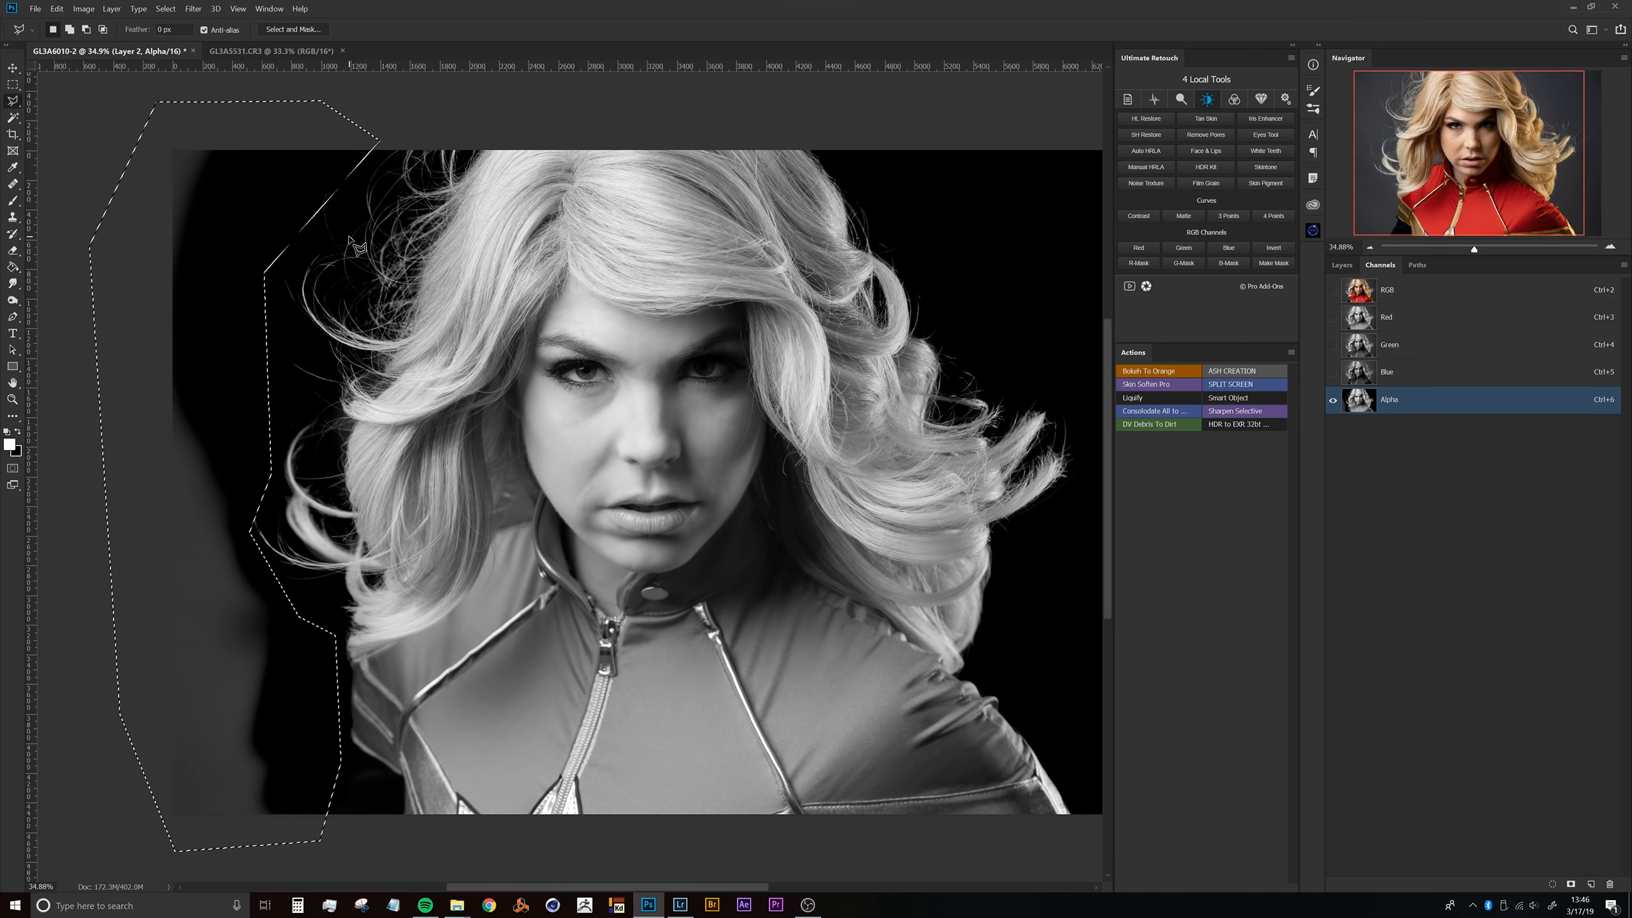
{"action": "key", "text": "Delete"}
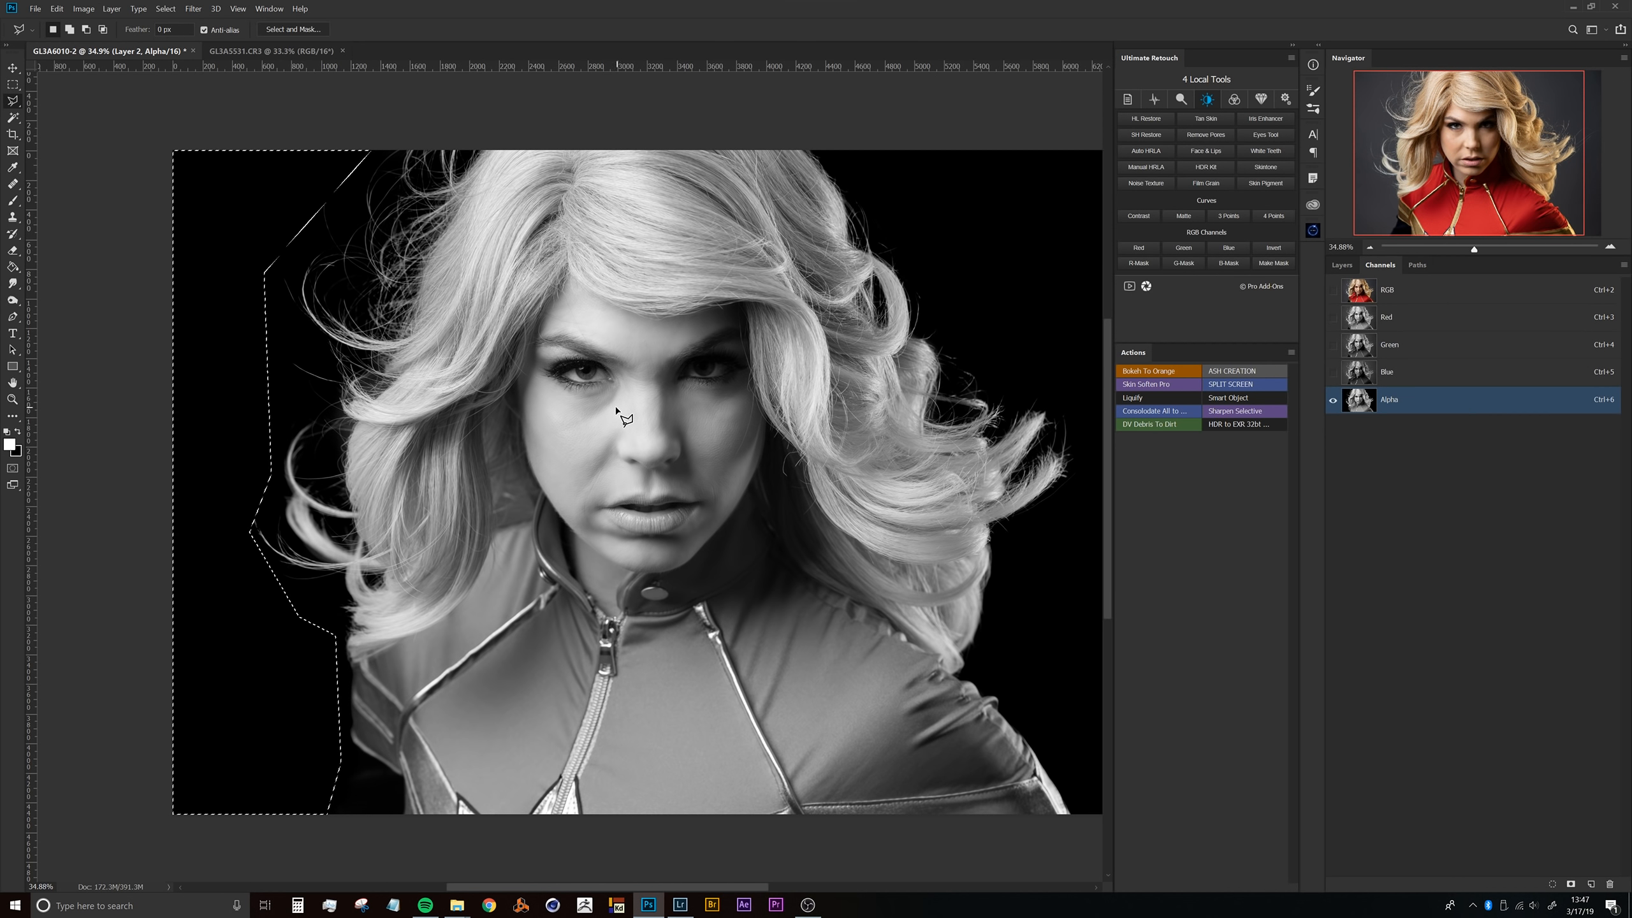
{"action": "key", "text": "ctrl+d"}
{"action": "left_click_drag", "start_coordinate": [638, 416], "coordinate": [512, 361]}
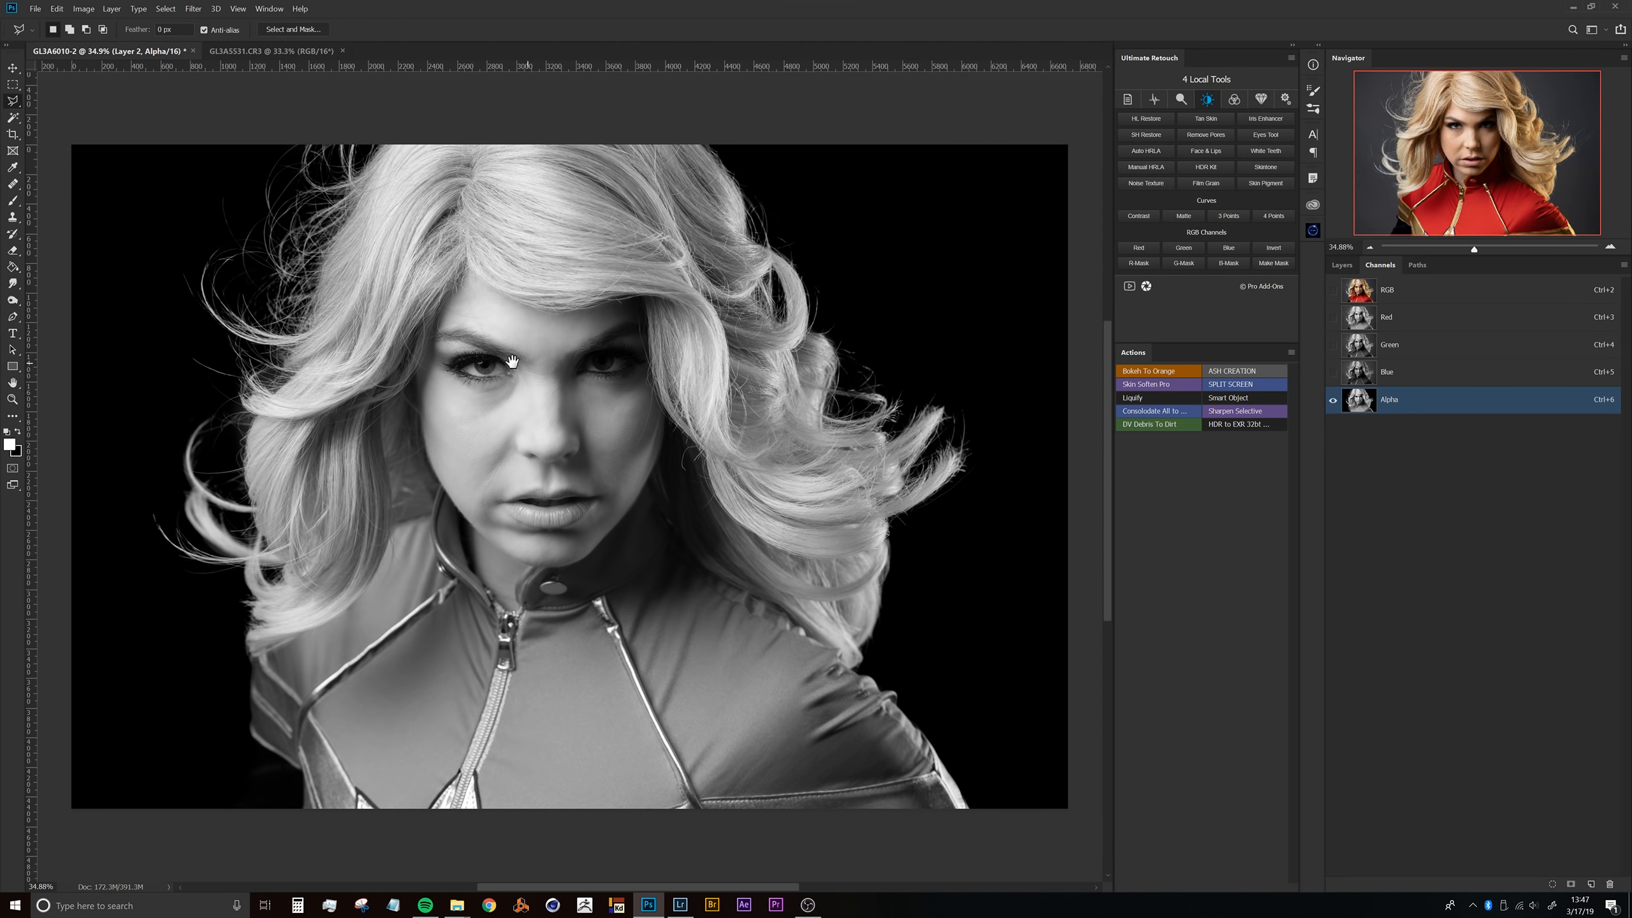
{"action": "left_click_drag", "start_coordinate": [791, 474], "coordinate": [681, 499]}
{"action": "left_click_drag", "start_coordinate": [746, 394], "coordinate": [810, 393]}
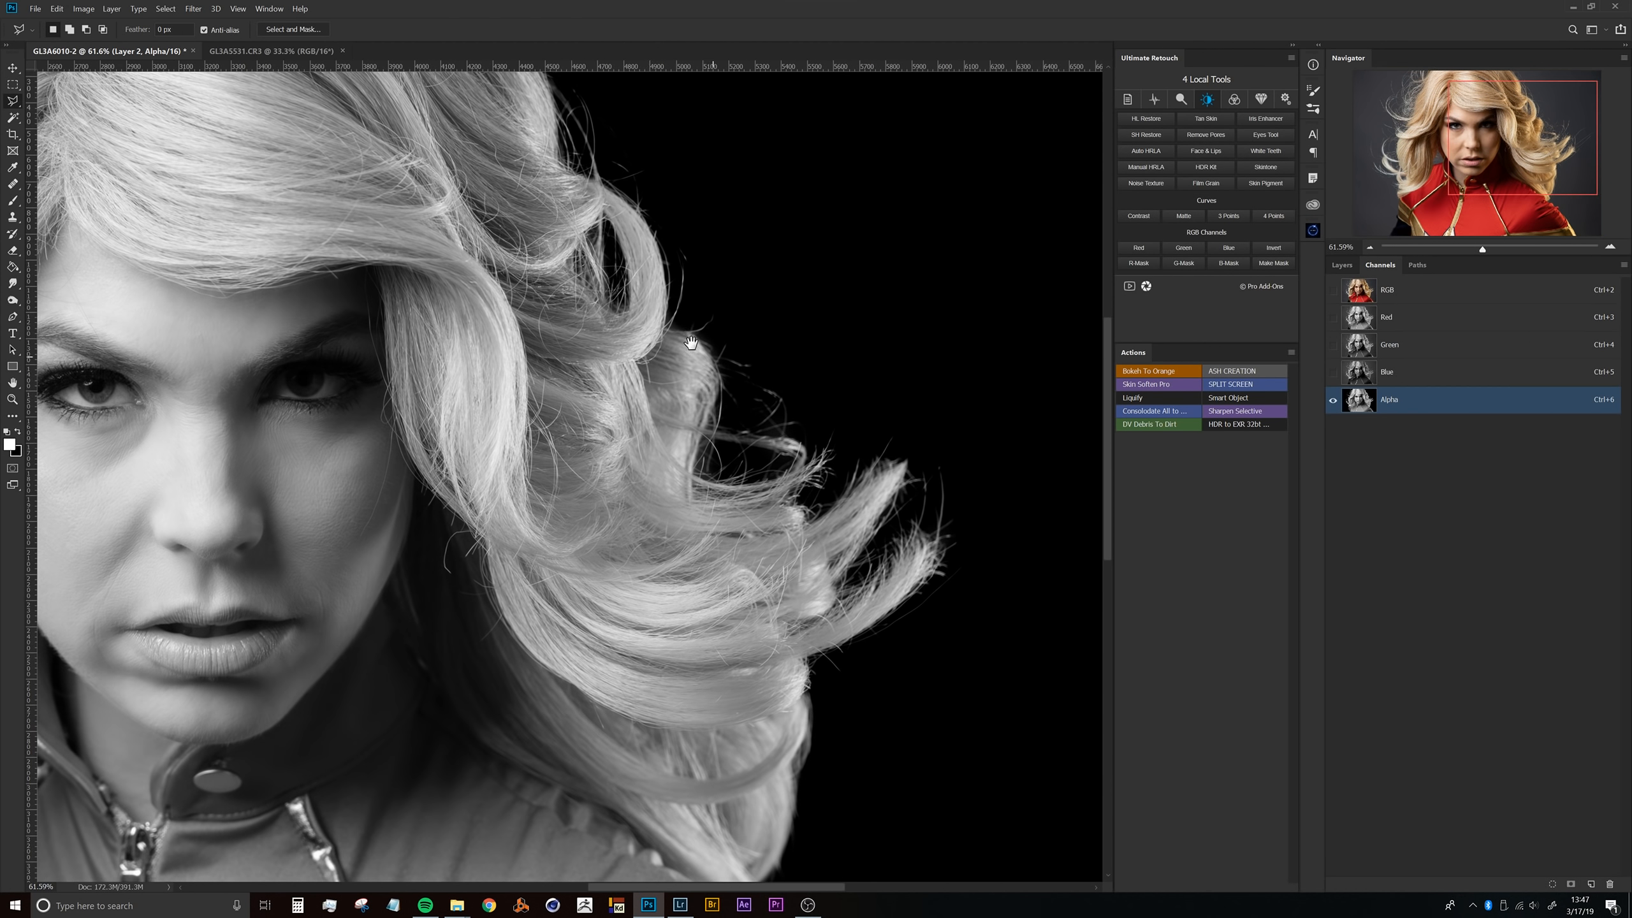
Step: Dodge the highlights at 69% exposure along the upper hair edge on the picture's left side to brighten it towards white
{"action": "left_click_drag", "start_coordinate": [640, 305], "coordinate": [721, 586]}
{"action": "left_click_drag", "start_coordinate": [502, 514], "coordinate": [811, 387]}
{"action": "left_click_drag", "start_coordinate": [499, 386], "coordinate": [835, 386]}
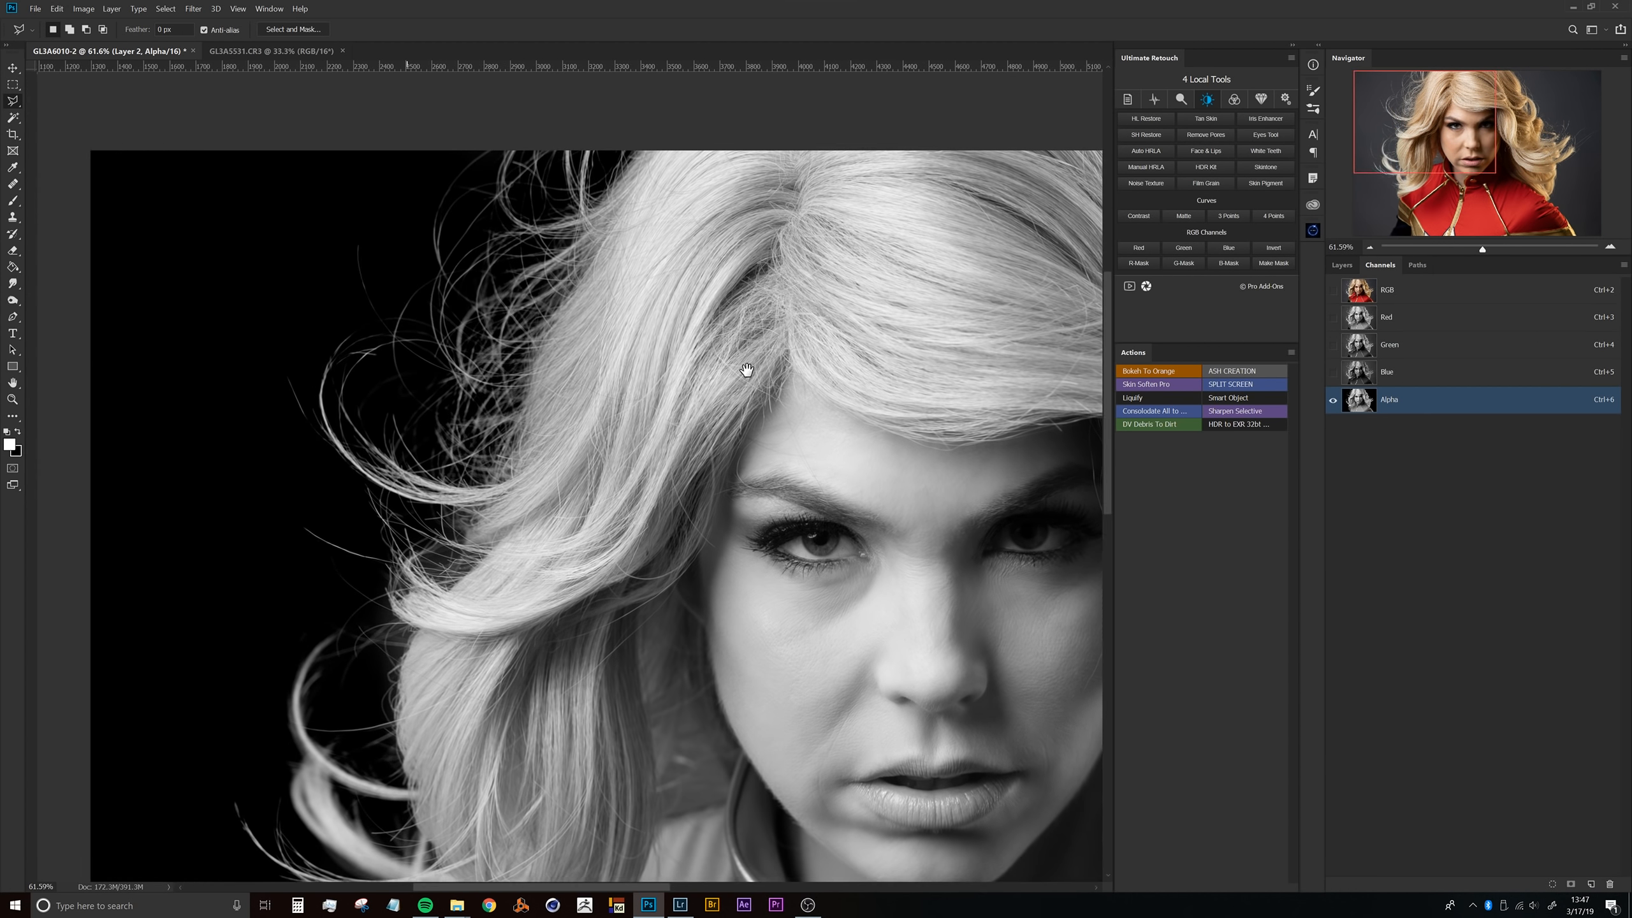
{"action": "left_click_drag", "start_coordinate": [556, 477], "coordinate": [548, 382]}
{"action": "left_click_drag", "start_coordinate": [574, 554], "coordinate": [543, 739]}
{"action": "left_click_drag", "start_coordinate": [543, 304], "coordinate": [477, 377]}
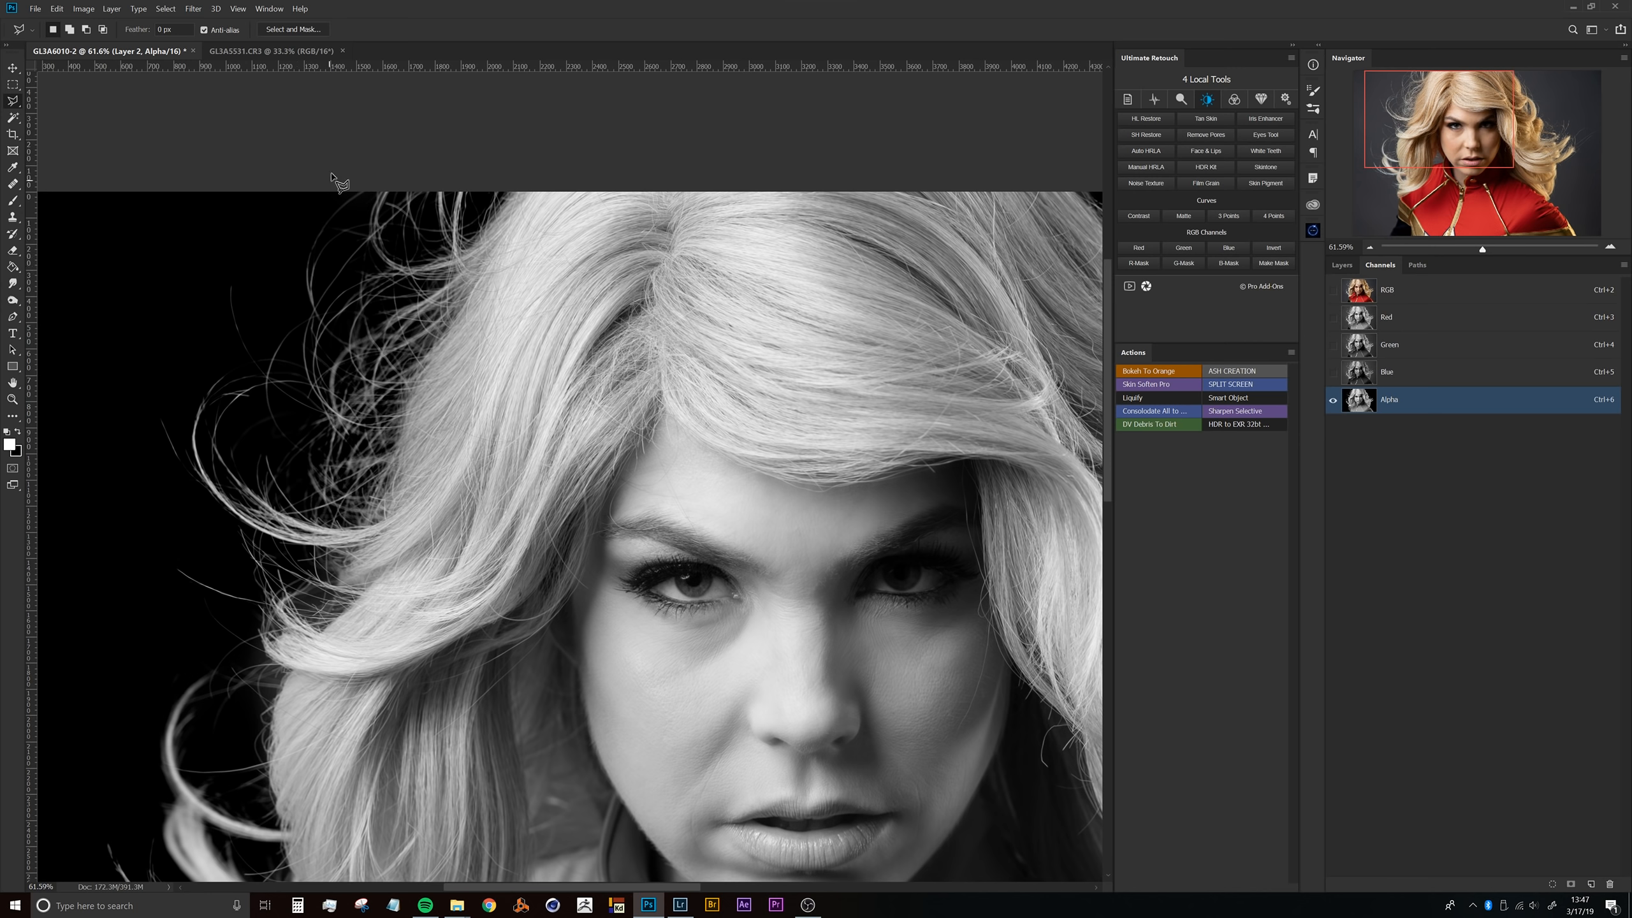
{"action": "key", "text": "o"}
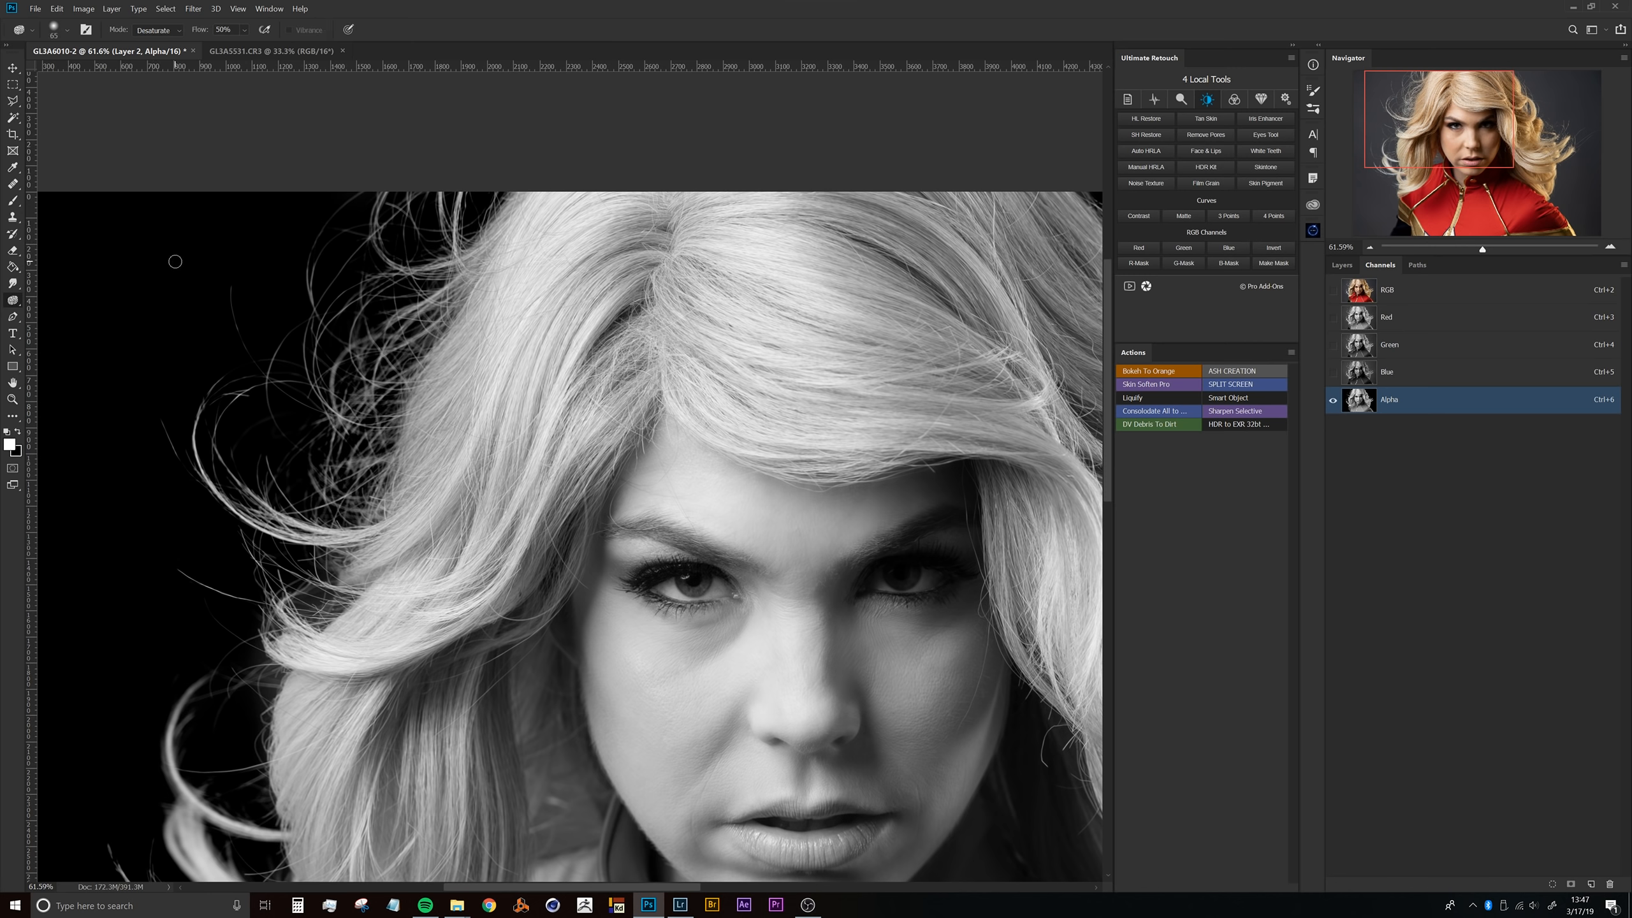
{"action": "key", "text": "shift+o"}
{"action": "left_click_drag", "start_coordinate": [539, 300], "coordinate": [439, 227]}
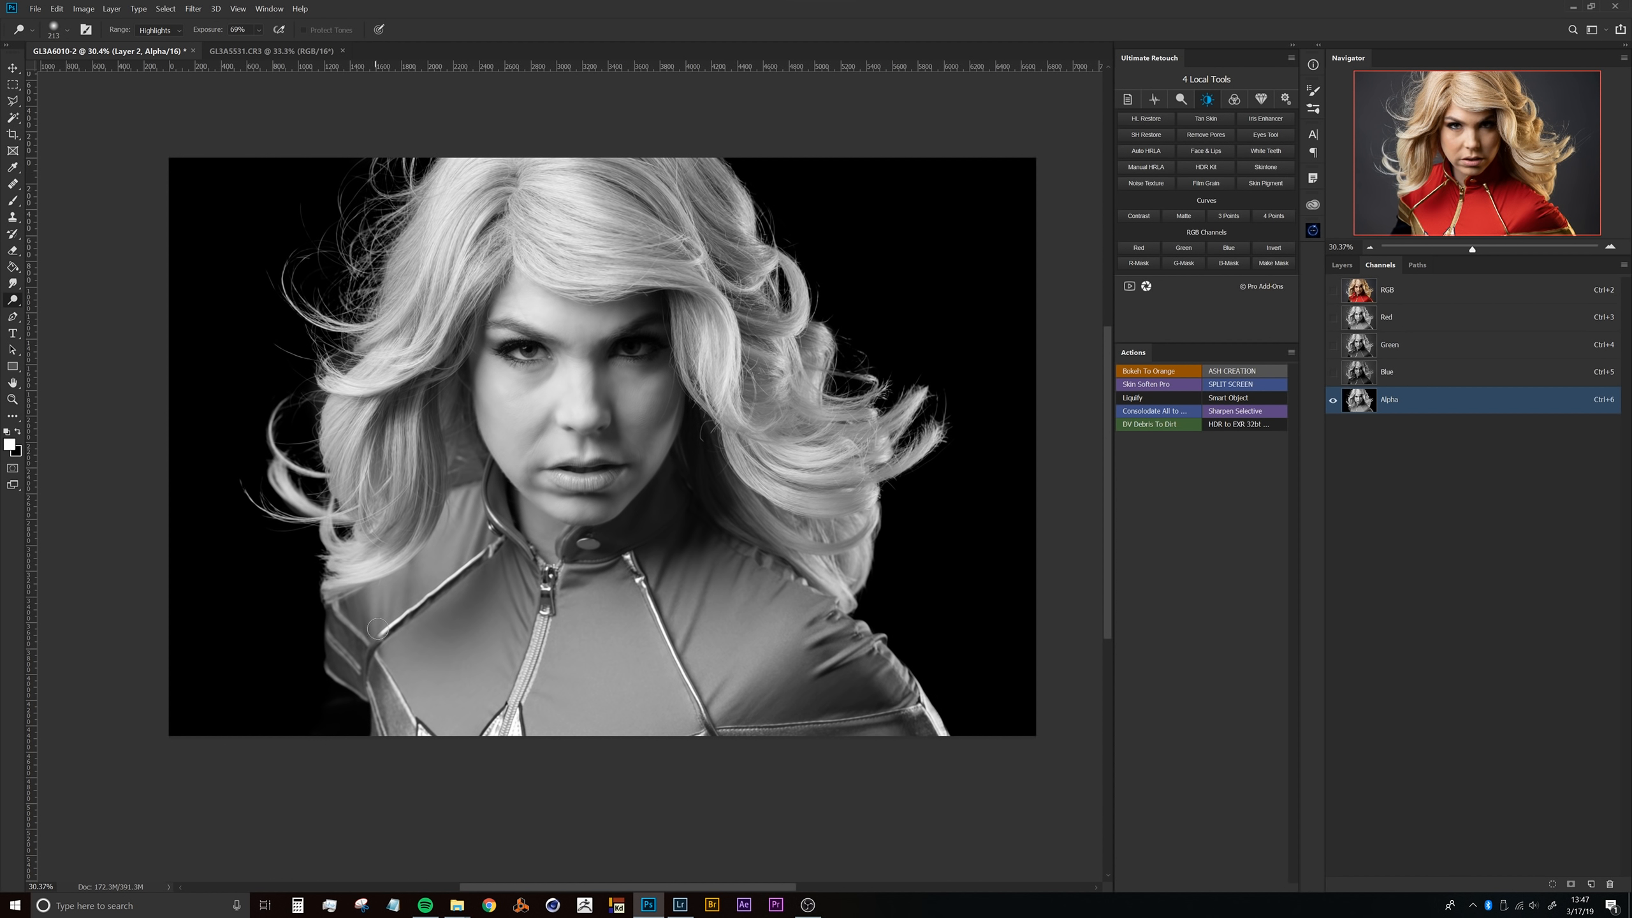
{"action": "left_click_drag", "start_coordinate": [412, 177], "coordinate": [547, 139]}
{"action": "mouse_move", "coordinate": [547, 139]}
{"action": "left_mouse_down"}
{"action": "mouse_move", "coordinate": [565, 135]}
{"action": "mouse_move", "coordinate": [552, 107]}
{"action": "mouse_move", "coordinate": [393, 406]}
{"action": "mouse_move", "coordinate": [420, 402]}
{"action": "mouse_move", "coordinate": [362, 591]}
{"action": "mouse_move", "coordinate": [289, 738]}
{"action": "mouse_move", "coordinate": [394, 348]}
{"action": "mouse_move", "coordinate": [321, 379]}
{"action": "mouse_move", "coordinate": [288, 546]}
{"action": "mouse_move", "coordinate": [339, 726]}
{"action": "mouse_move", "coordinate": [300, 402]}
{"action": "mouse_move", "coordinate": [393, 292]}
{"action": "mouse_move", "coordinate": [425, 213]}
{"action": "left_mouse_up"}
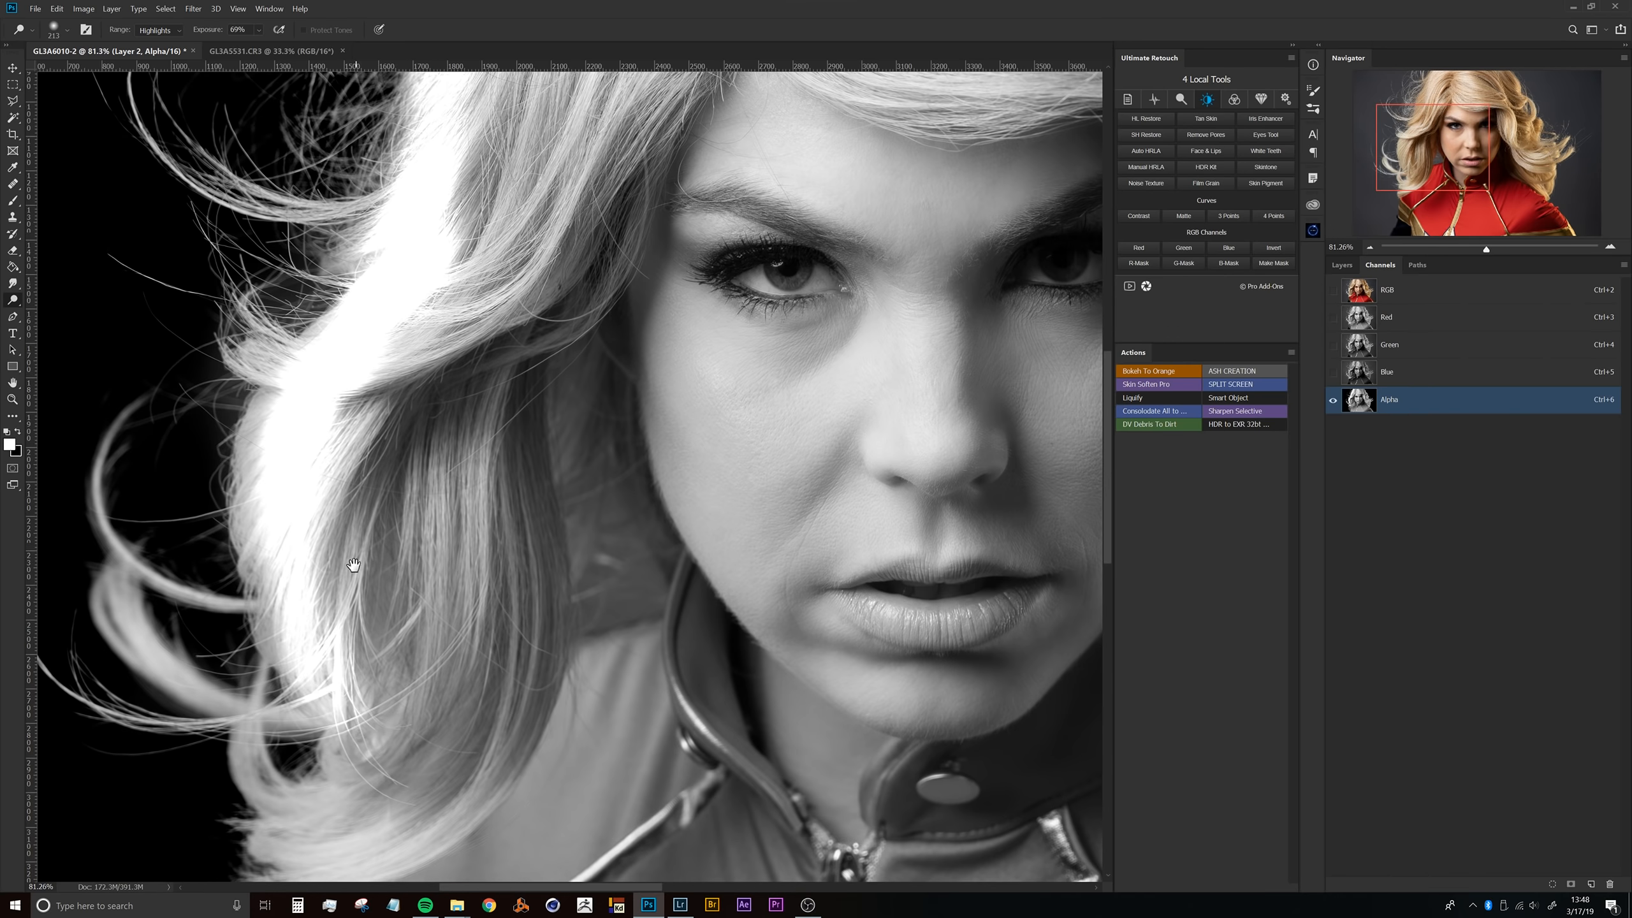
Step: Extend the dodged white rim down the lower curls on the picture's left side to the shoulder
{"action": "left_click_drag", "start_coordinate": [361, 531], "coordinate": [335, 247]}
{"action": "mouse_move", "coordinate": [299, 334]}
{"action": "left_mouse_down"}
{"action": "mouse_move", "coordinate": [360, 450]}
{"action": "mouse_move", "coordinate": [266, 564]}
{"action": "mouse_move", "coordinate": [282, 662]}
{"action": "left_mouse_up"}
{"action": "left_click_drag", "start_coordinate": [360, 720], "coordinate": [352, 461]}
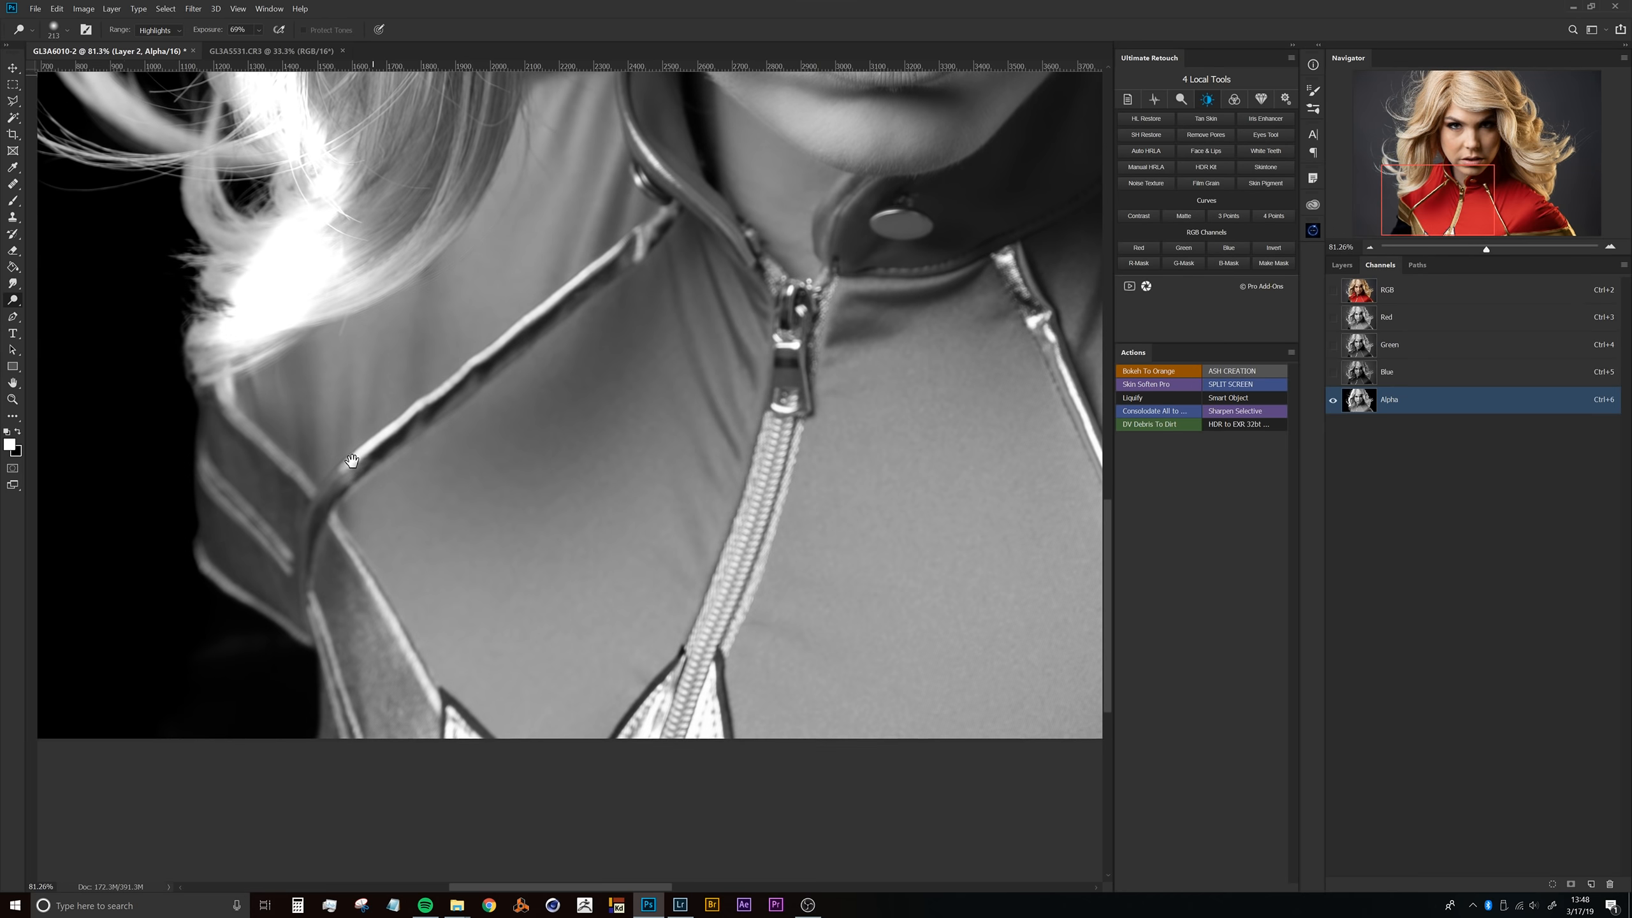
{"action": "mouse_move", "coordinate": [262, 395]}
{"action": "left_mouse_down"}
{"action": "mouse_move", "coordinate": [241, 540]}
{"action": "mouse_move", "coordinate": [253, 385]}
{"action": "mouse_move", "coordinate": [277, 345]}
{"action": "mouse_move", "coordinate": [238, 344]}
{"action": "left_mouse_up"}
{"action": "left_click_drag", "start_coordinate": [514, 136], "coordinate": [436, 339]}
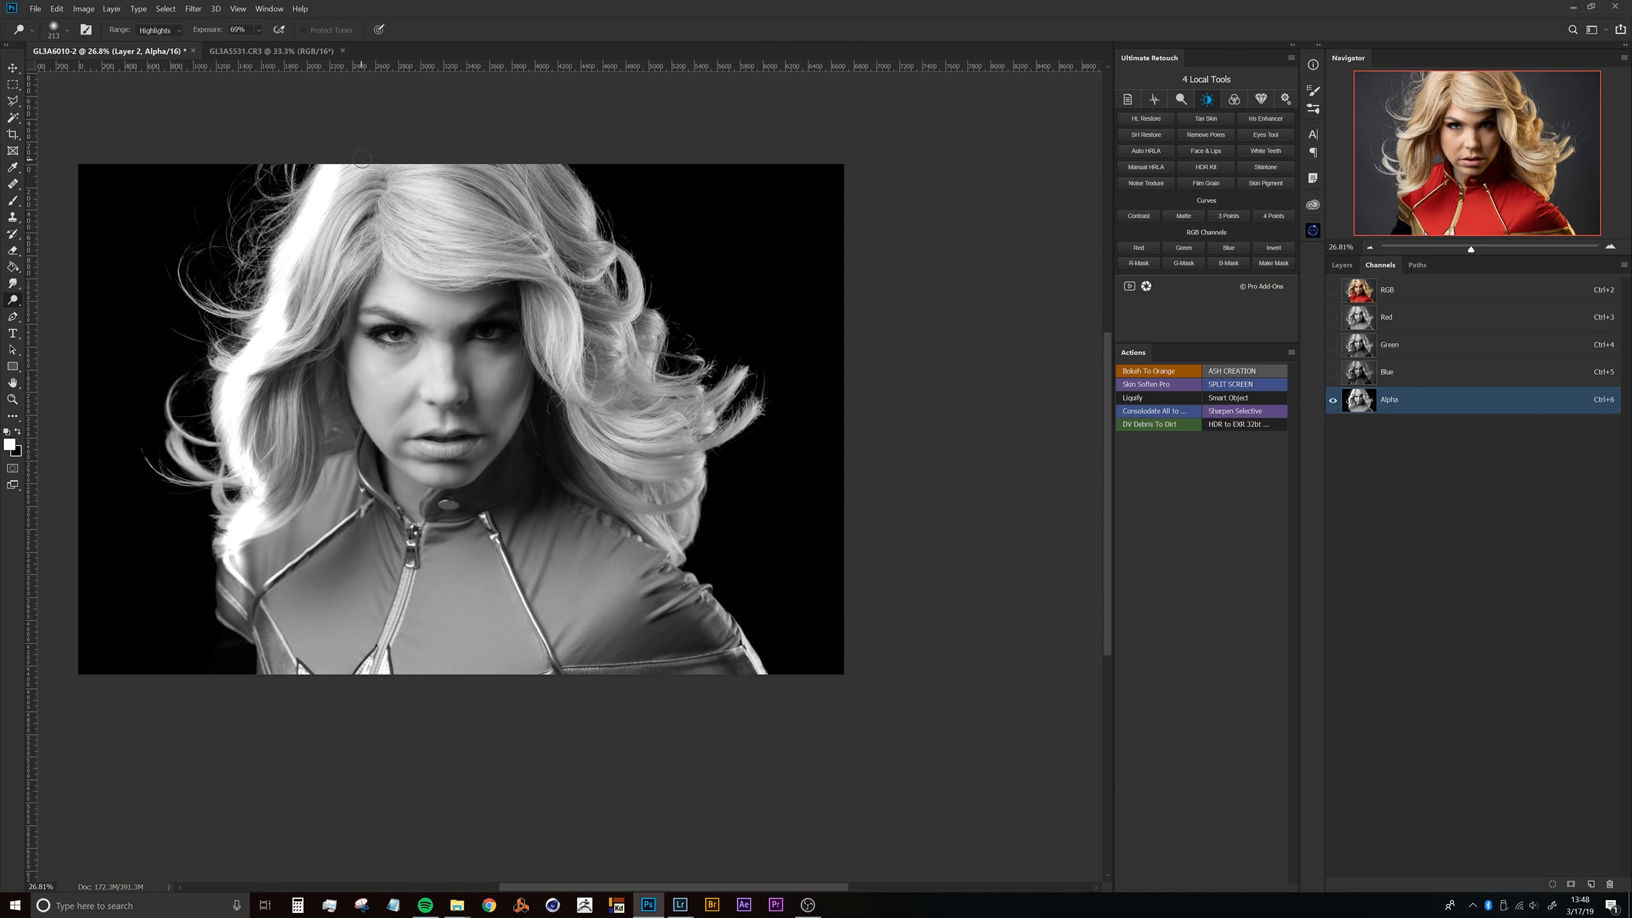
Step: Dodge the highlights along the upper hair edge and the loop of hair on the picture's right side to white
{"action": "scroll", "coordinate": [597, 177], "scroll_direction": "up", "scroll_amount": 2}
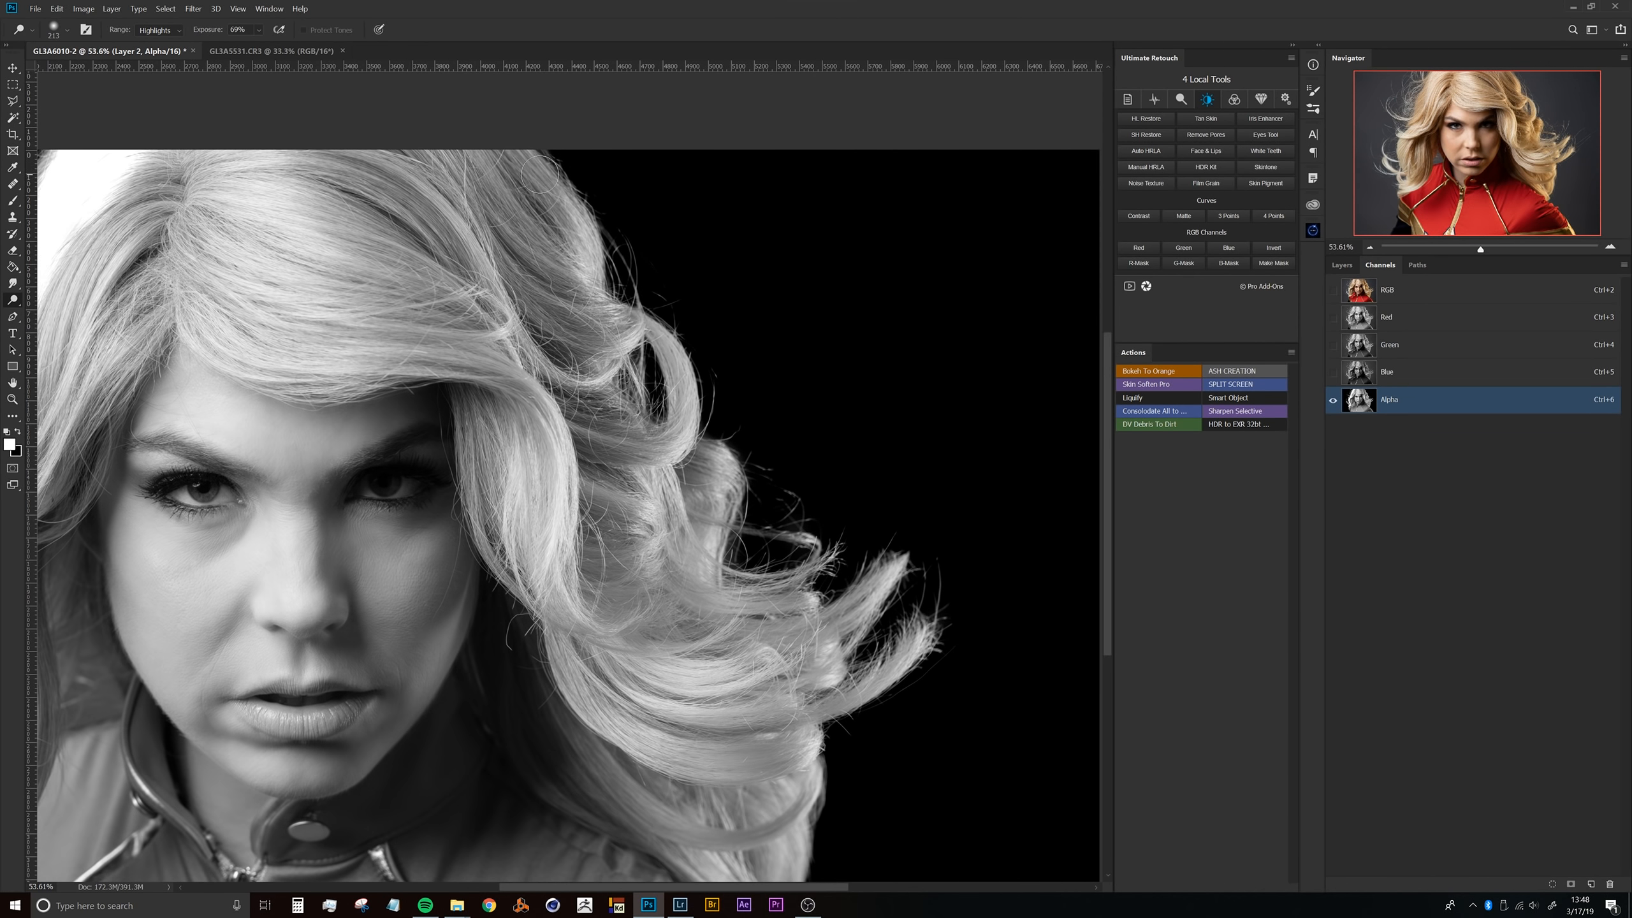
{"action": "mouse_move", "coordinate": [493, 144]}
{"action": "left_mouse_down"}
{"action": "mouse_move", "coordinate": [539, 213]}
{"action": "mouse_move", "coordinate": [513, 186]}
{"action": "mouse_move", "coordinate": [553, 200]}
{"action": "mouse_move", "coordinate": [512, 169]}
{"action": "mouse_move", "coordinate": [594, 318]}
{"action": "mouse_move", "coordinate": [612, 412]}
{"action": "left_mouse_up"}
{"action": "scroll", "coordinate": [687, 363], "scroll_direction": "up", "scroll_amount": 5}
{"action": "mouse_move", "coordinate": [671, 335]}
{"action": "left_mouse_down"}
{"action": "mouse_move", "coordinate": [636, 335]}
{"action": "mouse_move", "coordinate": [694, 425]}
{"action": "mouse_move", "coordinate": [685, 516]}
{"action": "left_mouse_up"}
{"action": "mouse_move", "coordinate": [637, 309]}
{"action": "left_mouse_down"}
{"action": "mouse_move", "coordinate": [694, 501]}
{"action": "mouse_move", "coordinate": [636, 598]}
{"action": "mouse_move", "coordinate": [565, 588]}
{"action": "mouse_move", "coordinate": [521, 552]}
{"action": "mouse_move", "coordinate": [453, 436]}
{"action": "mouse_move", "coordinate": [499, 495]}
{"action": "left_mouse_up"}
{"action": "mouse_move", "coordinate": [620, 591]}
{"action": "left_mouse_down"}
{"action": "mouse_move", "coordinate": [490, 298]}
{"action": "mouse_move", "coordinate": [534, 544]}
{"action": "mouse_move", "coordinate": [552, 325]}
{"action": "mouse_move", "coordinate": [637, 366]}
{"action": "mouse_move", "coordinate": [617, 340]}
{"action": "mouse_move", "coordinate": [607, 483]}
{"action": "left_mouse_up"}
Step: Continue the dodged white rim through the lower curls on the picture's right side down to the shoulder
{"action": "mouse_move", "coordinate": [642, 409]}
{"action": "left_mouse_down"}
{"action": "mouse_move", "coordinate": [617, 566]}
{"action": "mouse_move", "coordinate": [579, 296]}
{"action": "mouse_move", "coordinate": [553, 302]}
{"action": "mouse_move", "coordinate": [572, 287]}
{"action": "mouse_move", "coordinate": [611, 675]}
{"action": "left_mouse_up"}
{"action": "mouse_move", "coordinate": [690, 720]}
{"action": "left_mouse_down"}
{"action": "mouse_move", "coordinate": [608, 390]}
{"action": "mouse_move", "coordinate": [598, 399]}
{"action": "mouse_move", "coordinate": [573, 373]}
{"action": "left_mouse_up"}
{"action": "mouse_move", "coordinate": [518, 346]}
{"action": "left_mouse_down"}
{"action": "mouse_move", "coordinate": [514, 397]}
{"action": "mouse_move", "coordinate": [506, 378]}
{"action": "mouse_move", "coordinate": [563, 431]}
{"action": "mouse_move", "coordinate": [621, 441]}
{"action": "mouse_move", "coordinate": [744, 385]}
{"action": "mouse_move", "coordinate": [675, 376]}
{"action": "mouse_move", "coordinate": [579, 398]}
{"action": "mouse_move", "coordinate": [633, 450]}
{"action": "mouse_move", "coordinate": [793, 450]}
{"action": "mouse_move", "coordinate": [826, 480]}
{"action": "mouse_move", "coordinate": [747, 536]}
{"action": "mouse_move", "coordinate": [717, 605]}
{"action": "mouse_move", "coordinate": [795, 557]}
{"action": "mouse_move", "coordinate": [785, 534]}
{"action": "mouse_move", "coordinate": [626, 618]}
{"action": "mouse_move", "coordinate": [754, 602]}
{"action": "left_mouse_up"}
{"action": "scroll", "coordinate": [754, 601], "scroll_direction": "down", "scroll_amount": 5}
{"action": "mouse_move", "coordinate": [727, 494]}
{"action": "left_mouse_down"}
{"action": "mouse_move", "coordinate": [717, 545]}
{"action": "mouse_move", "coordinate": [711, 466]}
{"action": "mouse_move", "coordinate": [735, 534]}
{"action": "mouse_move", "coordinate": [658, 693]}
{"action": "left_mouse_up"}
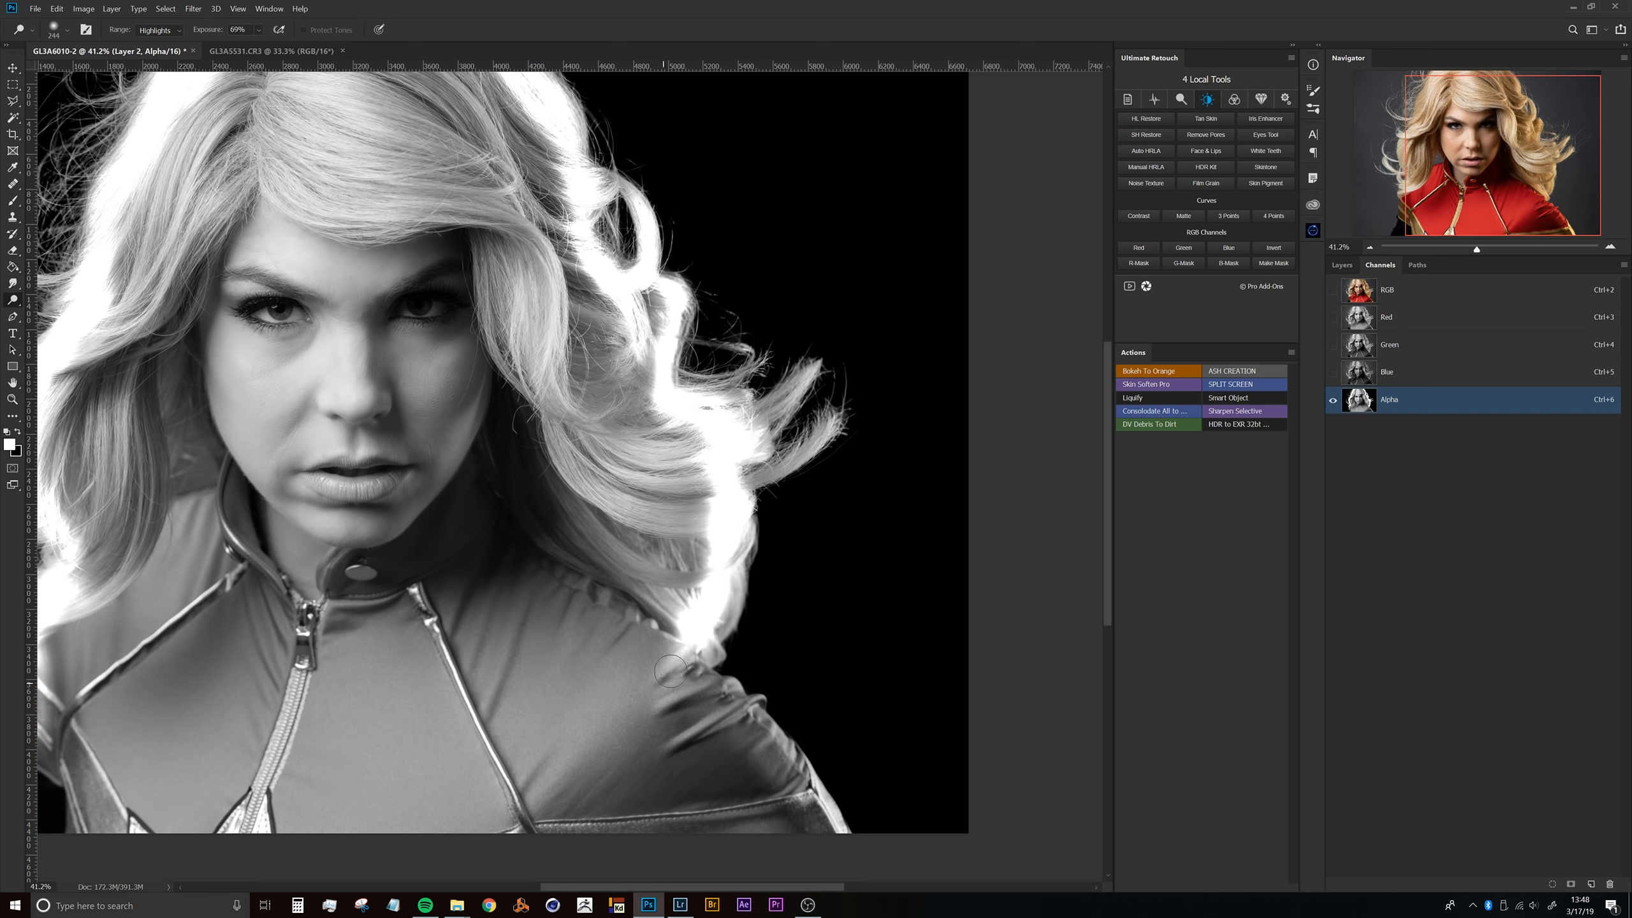
{"action": "mouse_move", "coordinate": [722, 546]}
{"action": "left_mouse_down"}
{"action": "mouse_move", "coordinate": [700, 617]}
{"action": "mouse_move", "coordinate": [738, 549]}
{"action": "left_mouse_up"}
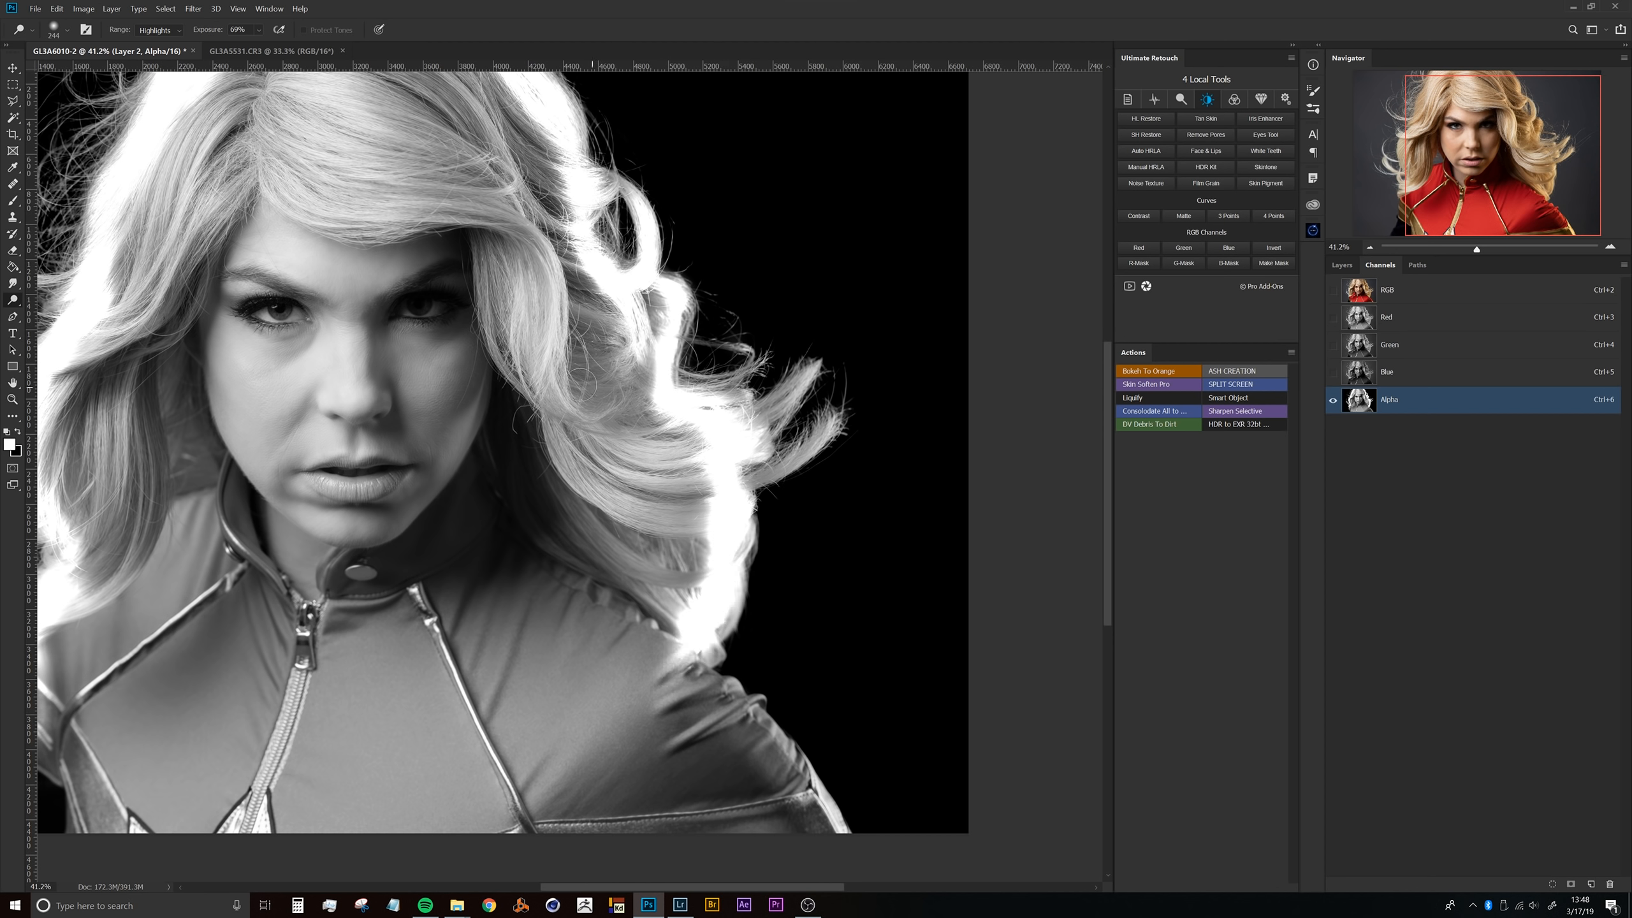
Step: Examine the dodged hair edges on both sides, including the loop of hair on the picture's right, for strand detail
{"action": "scroll", "coordinate": [616, 406], "scroll_direction": "down", "scroll_amount": 3}
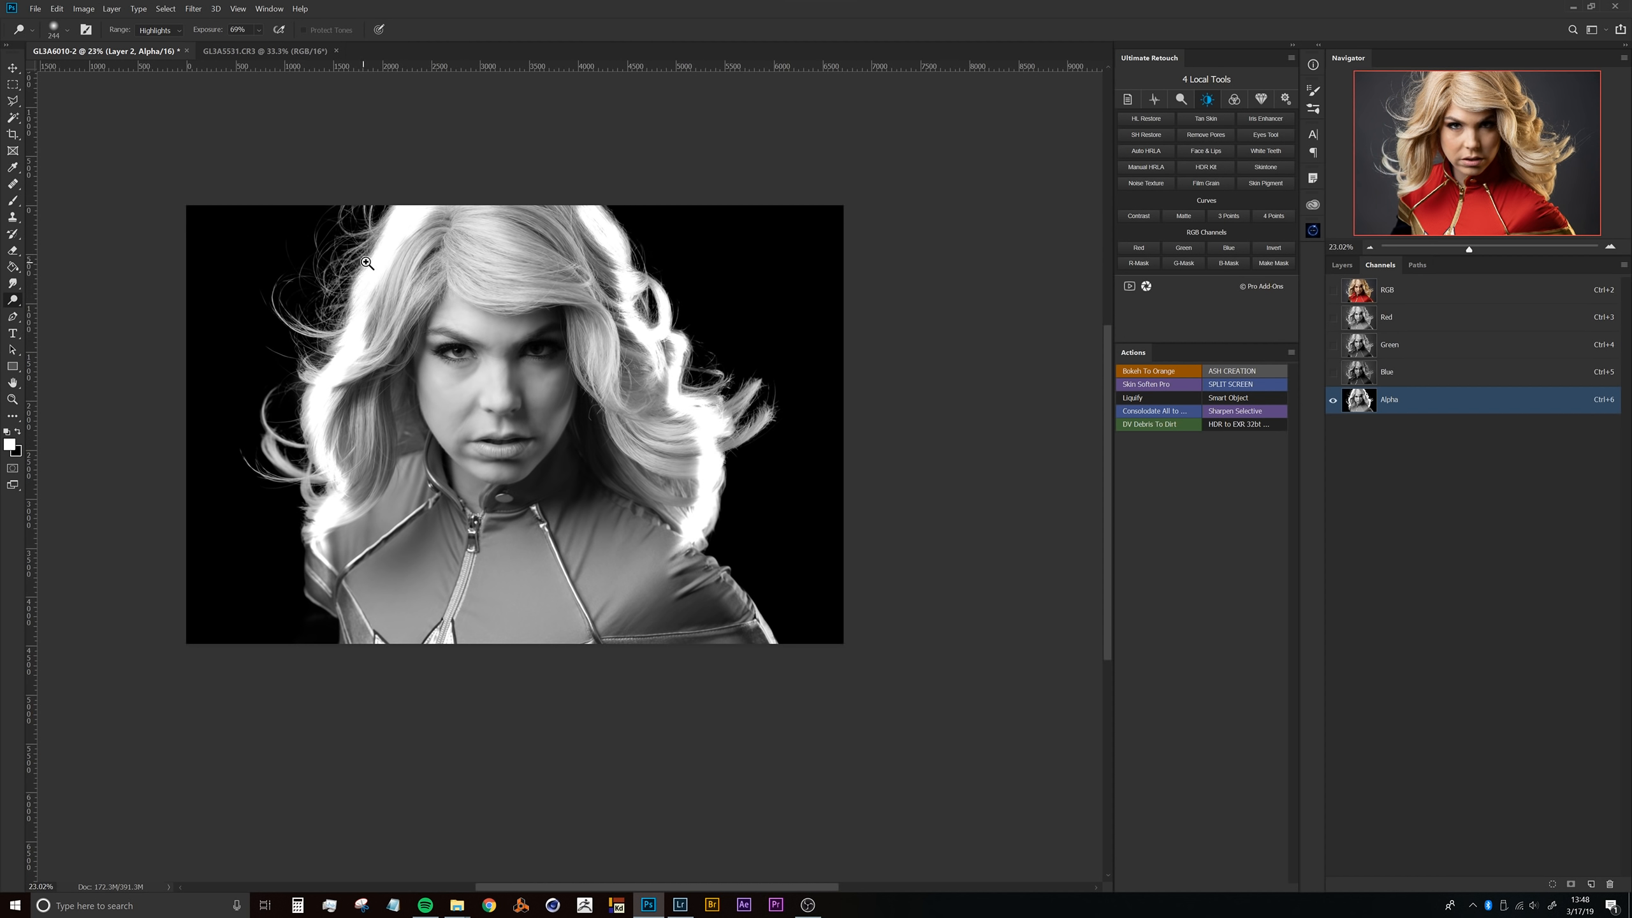
{"action": "scroll", "coordinate": [366, 263], "scroll_direction": "up", "scroll_amount": 3}
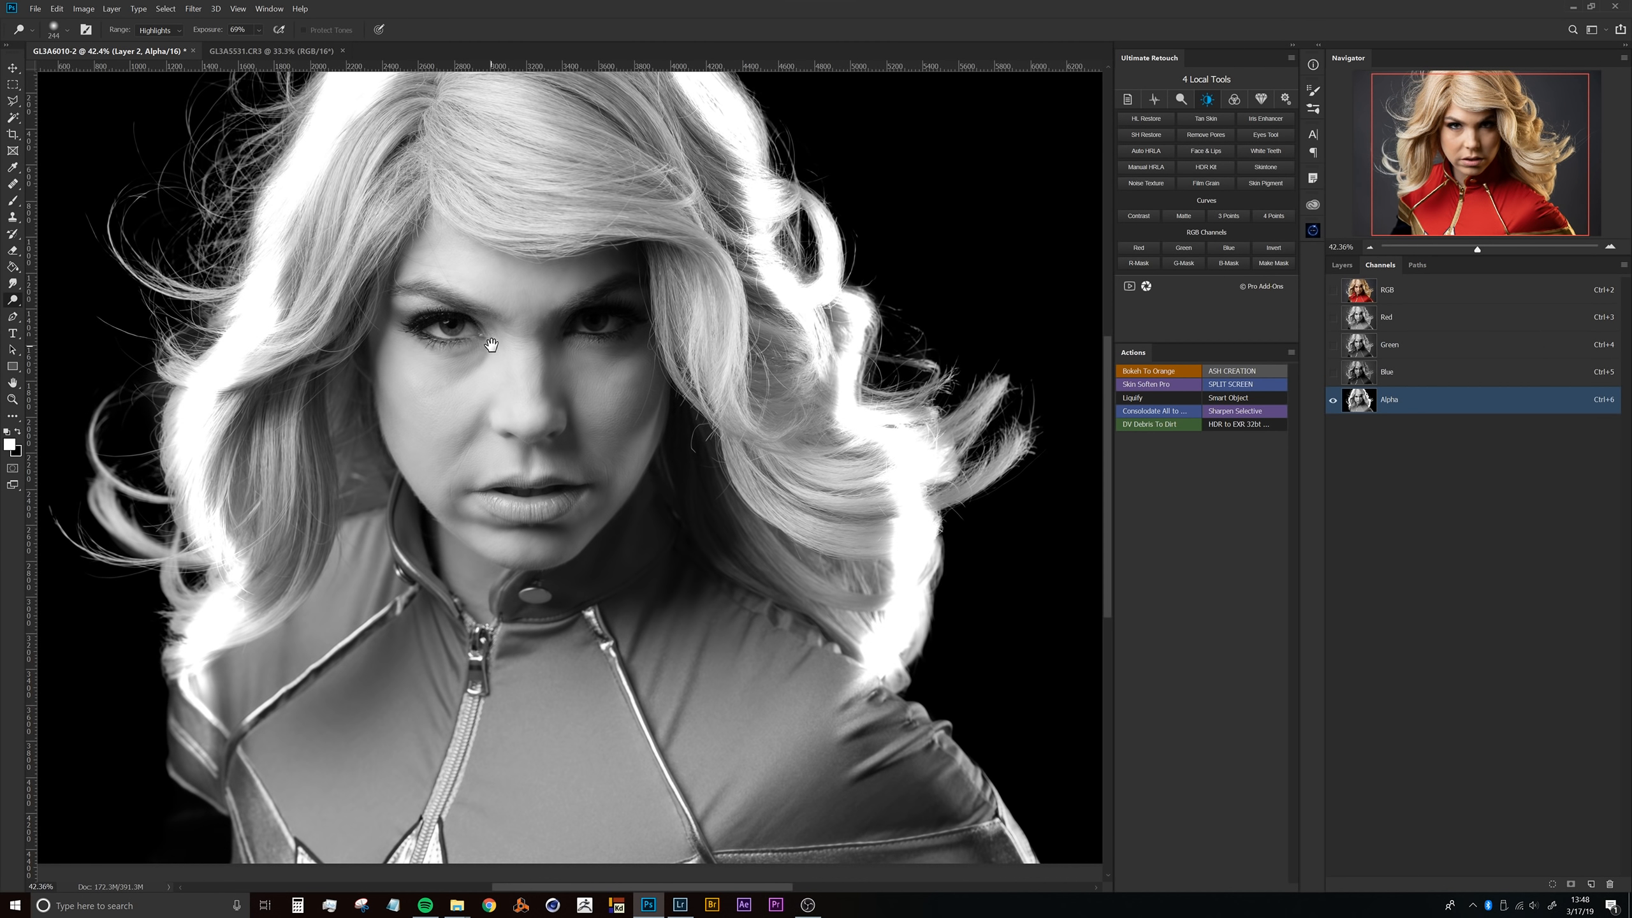
{"action": "left_click_drag", "start_coordinate": [496, 344], "coordinate": [490, 367]}
{"action": "left_click_drag", "start_coordinate": [387, 279], "coordinate": [463, 274]}
{"action": "left_click_drag", "start_coordinate": [325, 238], "coordinate": [268, 316]}
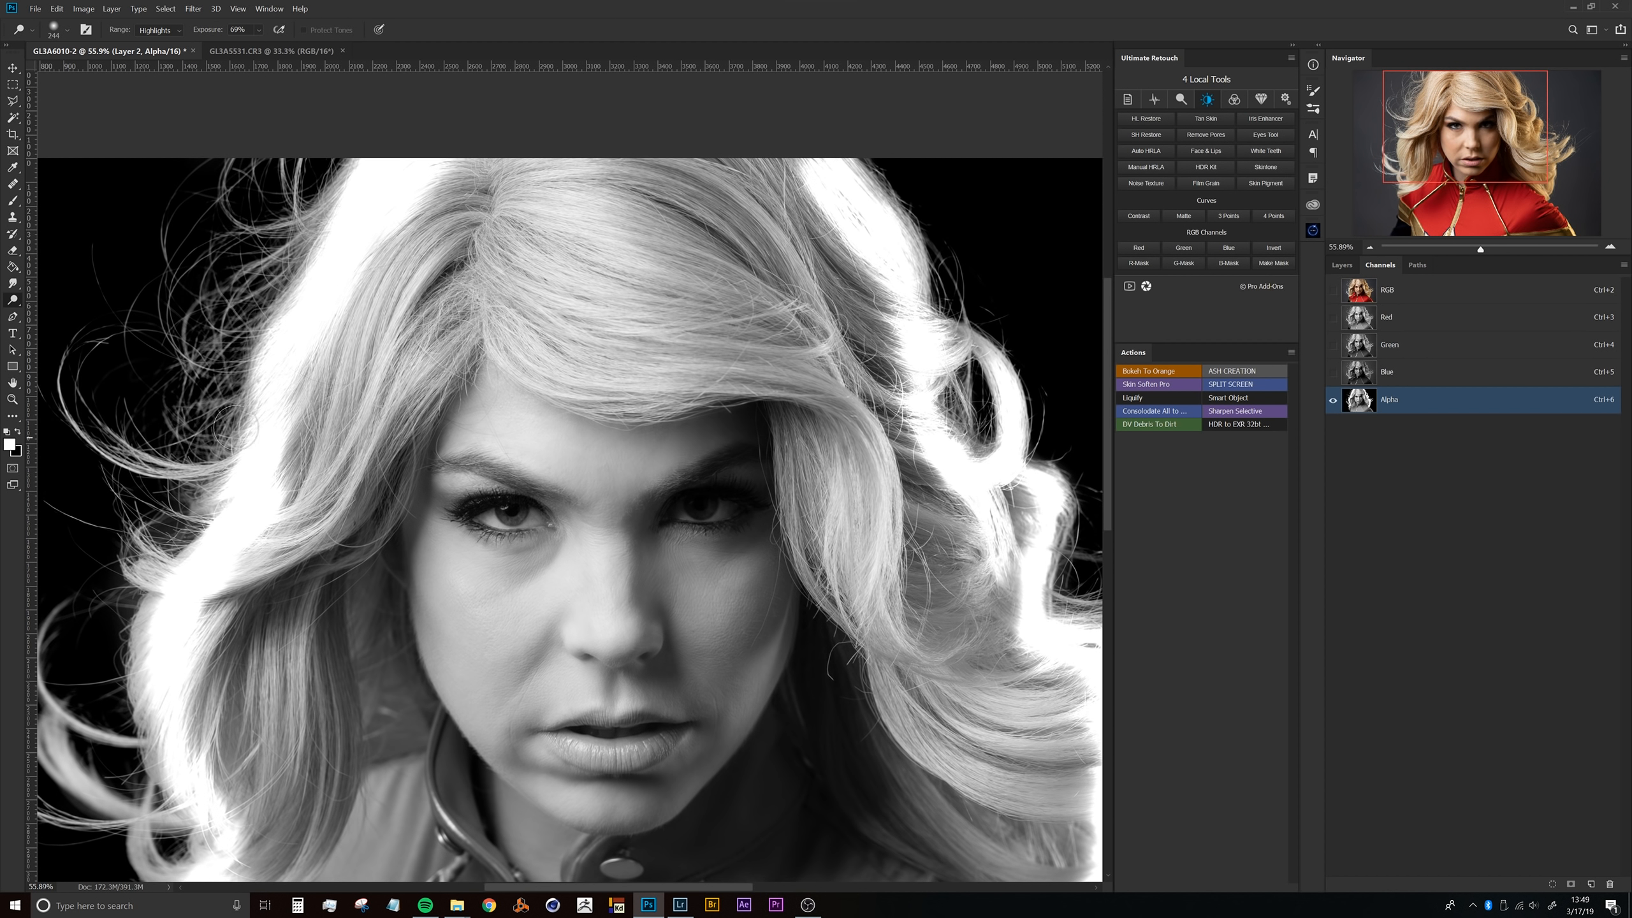
{"action": "left_click_drag", "start_coordinate": [951, 348], "coordinate": [1041, 348]}
{"action": "mouse_move", "coordinate": [899, 360]}
{"action": "left_mouse_down"}
{"action": "mouse_move", "coordinate": [411, 348]}
{"action": "mouse_move", "coordinate": [400, 305]}
{"action": "left_mouse_up"}
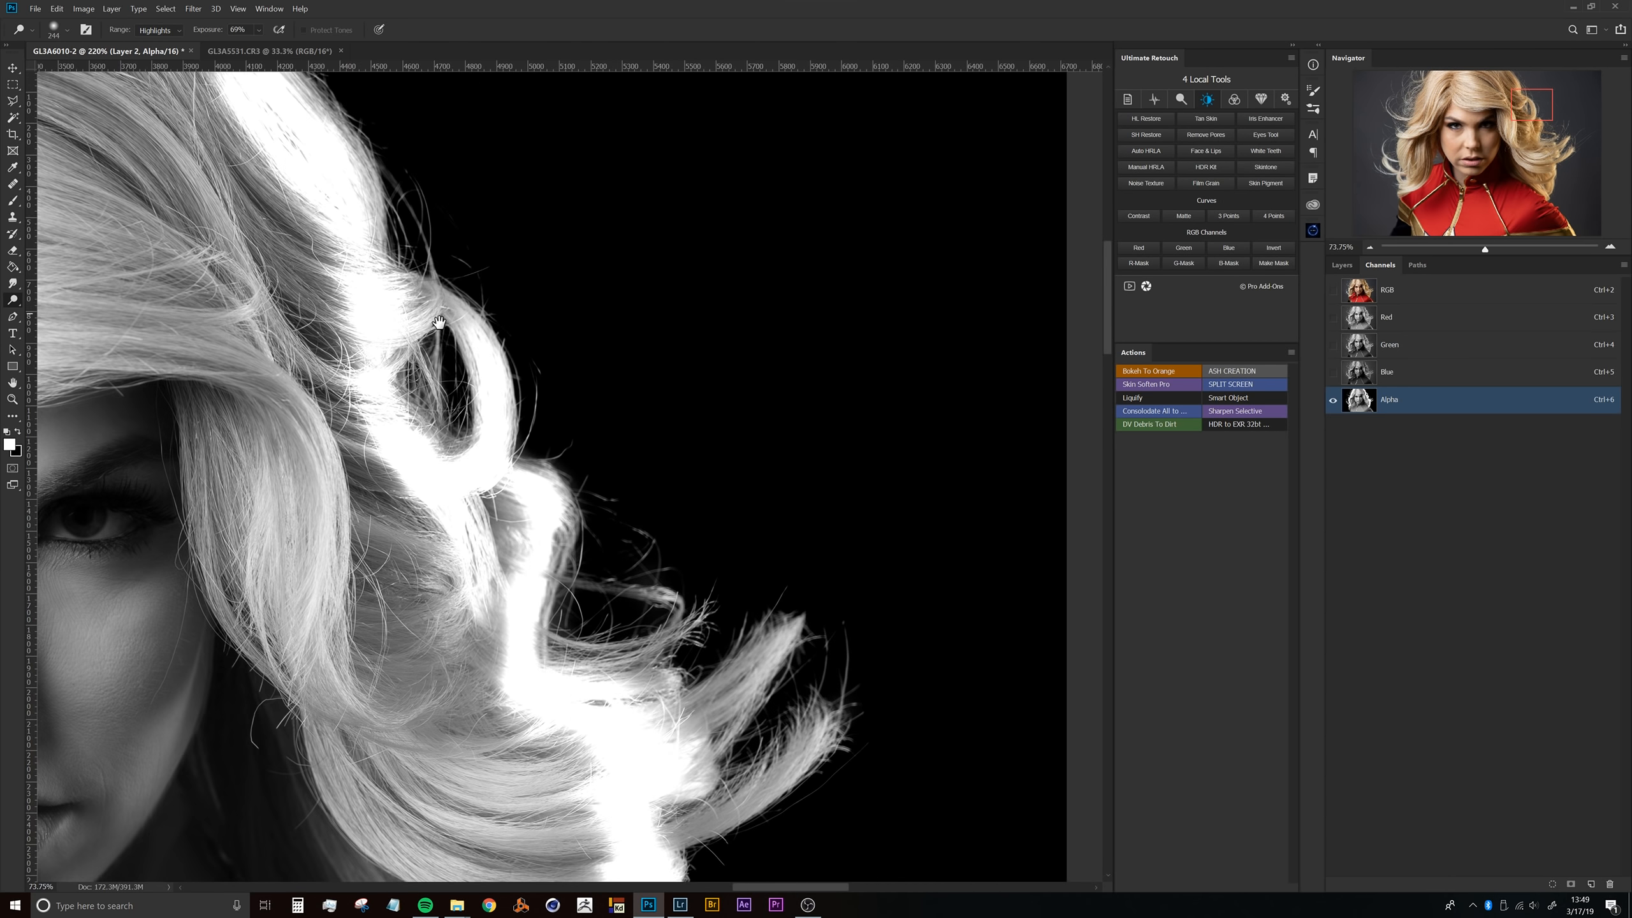
{"action": "left_click_drag", "start_coordinate": [506, 387], "coordinate": [473, 200]}
{"action": "left_click_drag", "start_coordinate": [563, 521], "coordinate": [464, 289]}
{"action": "left_click_drag", "start_coordinate": [484, 535], "coordinate": [649, 603]}
{"action": "left_click_drag", "start_coordinate": [502, 509], "coordinate": [529, 479]}
Step: Paint the face, inner hair and jacket solid white with an enlarged Brush at 100% opacity
{"action": "key", "text": "b"}
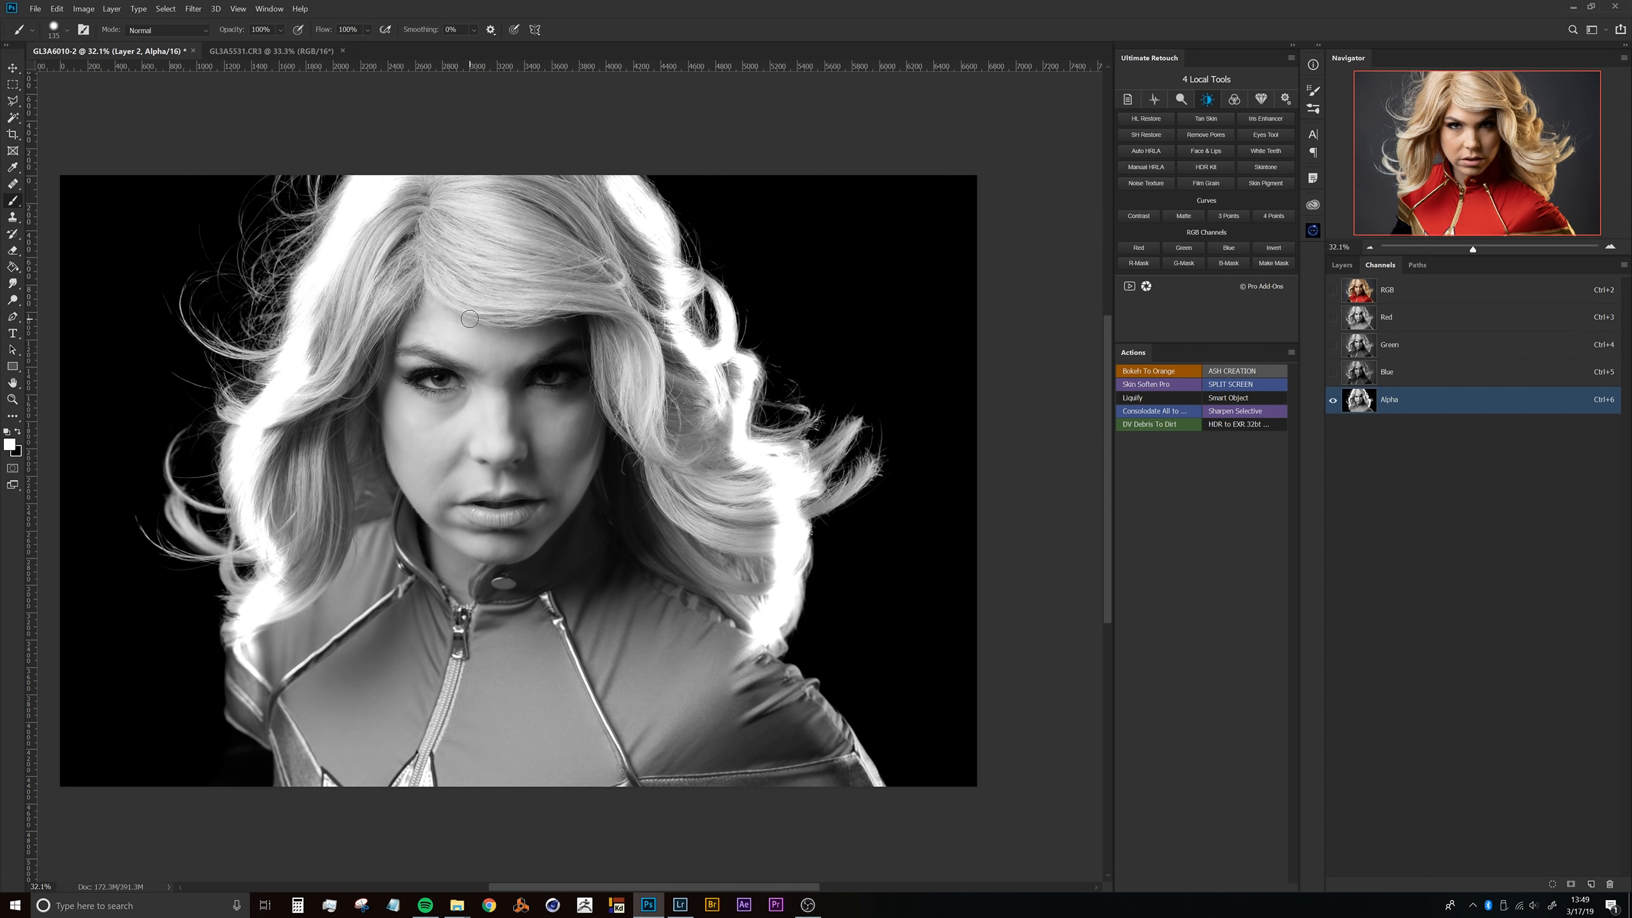
{"action": "right_click", "coordinate": [401, 171], "text": "alt"}
{"action": "mouse_move", "coordinate": [409, 222]}
{"action": "left_mouse_down"}
{"action": "mouse_move", "coordinate": [437, 199]}
{"action": "mouse_move", "coordinate": [378, 270]}
{"action": "mouse_move", "coordinate": [314, 431]}
{"action": "mouse_move", "coordinate": [310, 503]}
{"action": "mouse_move", "coordinate": [298, 473]}
{"action": "mouse_move", "coordinate": [321, 591]}
{"action": "mouse_move", "coordinate": [284, 685]}
{"action": "mouse_move", "coordinate": [298, 765]}
{"action": "mouse_move", "coordinate": [386, 541]}
{"action": "mouse_move", "coordinate": [462, 237]}
{"action": "mouse_move", "coordinate": [558, 201]}
{"action": "mouse_move", "coordinate": [593, 248]}
{"action": "mouse_move", "coordinate": [615, 360]}
{"action": "mouse_move", "coordinate": [593, 226]}
{"action": "mouse_move", "coordinate": [616, 282]}
{"action": "mouse_move", "coordinate": [619, 262]}
{"action": "mouse_move", "coordinate": [638, 365]}
{"action": "mouse_move", "coordinate": [692, 392]}
{"action": "mouse_move", "coordinate": [735, 570]}
{"action": "mouse_move", "coordinate": [703, 626]}
{"action": "mouse_move", "coordinate": [694, 574]}
{"action": "mouse_move", "coordinate": [517, 321]}
{"action": "mouse_move", "coordinate": [465, 520]}
{"action": "left_mouse_up"}
{"action": "mouse_move", "coordinate": [438, 717]}
{"action": "left_mouse_down"}
{"action": "mouse_move", "coordinate": [484, 500]}
{"action": "mouse_move", "coordinate": [546, 601]}
{"action": "mouse_move", "coordinate": [601, 546]}
{"action": "mouse_move", "coordinate": [684, 720]}
{"action": "left_mouse_up"}
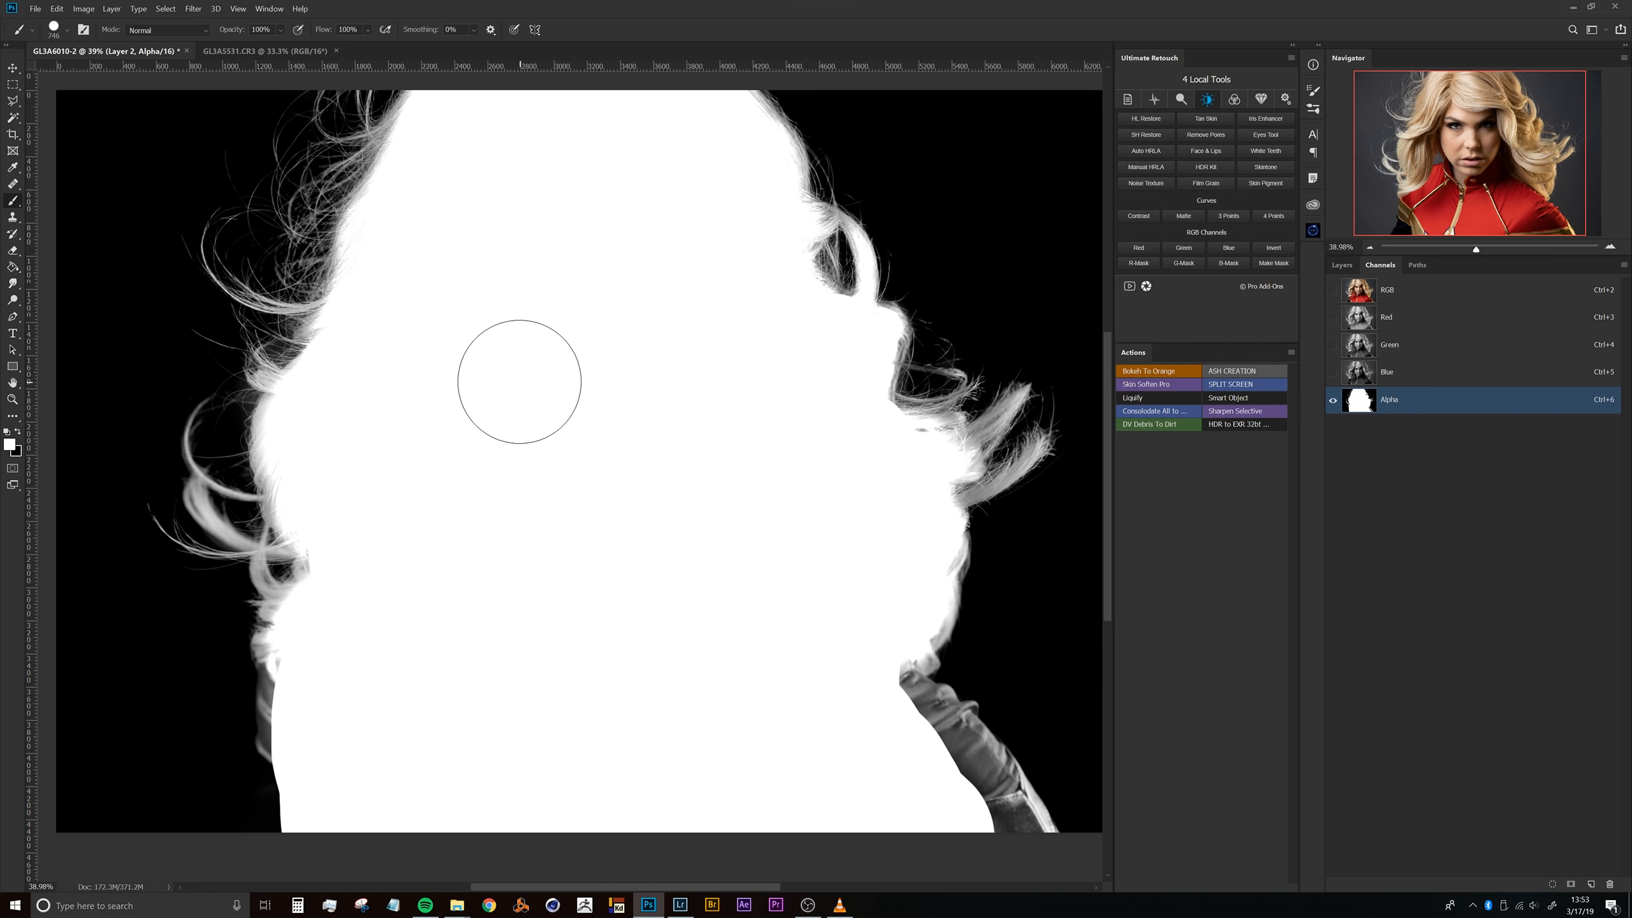
Step: Switch to the Dodge tool and set its range to Shadows for the hair edge on the picture's left side
{"action": "mouse_move", "coordinate": [360, 253]}
{"action": "left_mouse_down"}
{"action": "mouse_move", "coordinate": [414, 269]}
{"action": "mouse_move", "coordinate": [473, 236]}
{"action": "mouse_move", "coordinate": [445, 342]}
{"action": "left_mouse_up"}
{"action": "left_click_drag", "start_coordinate": [399, 175], "coordinate": [444, 346]}
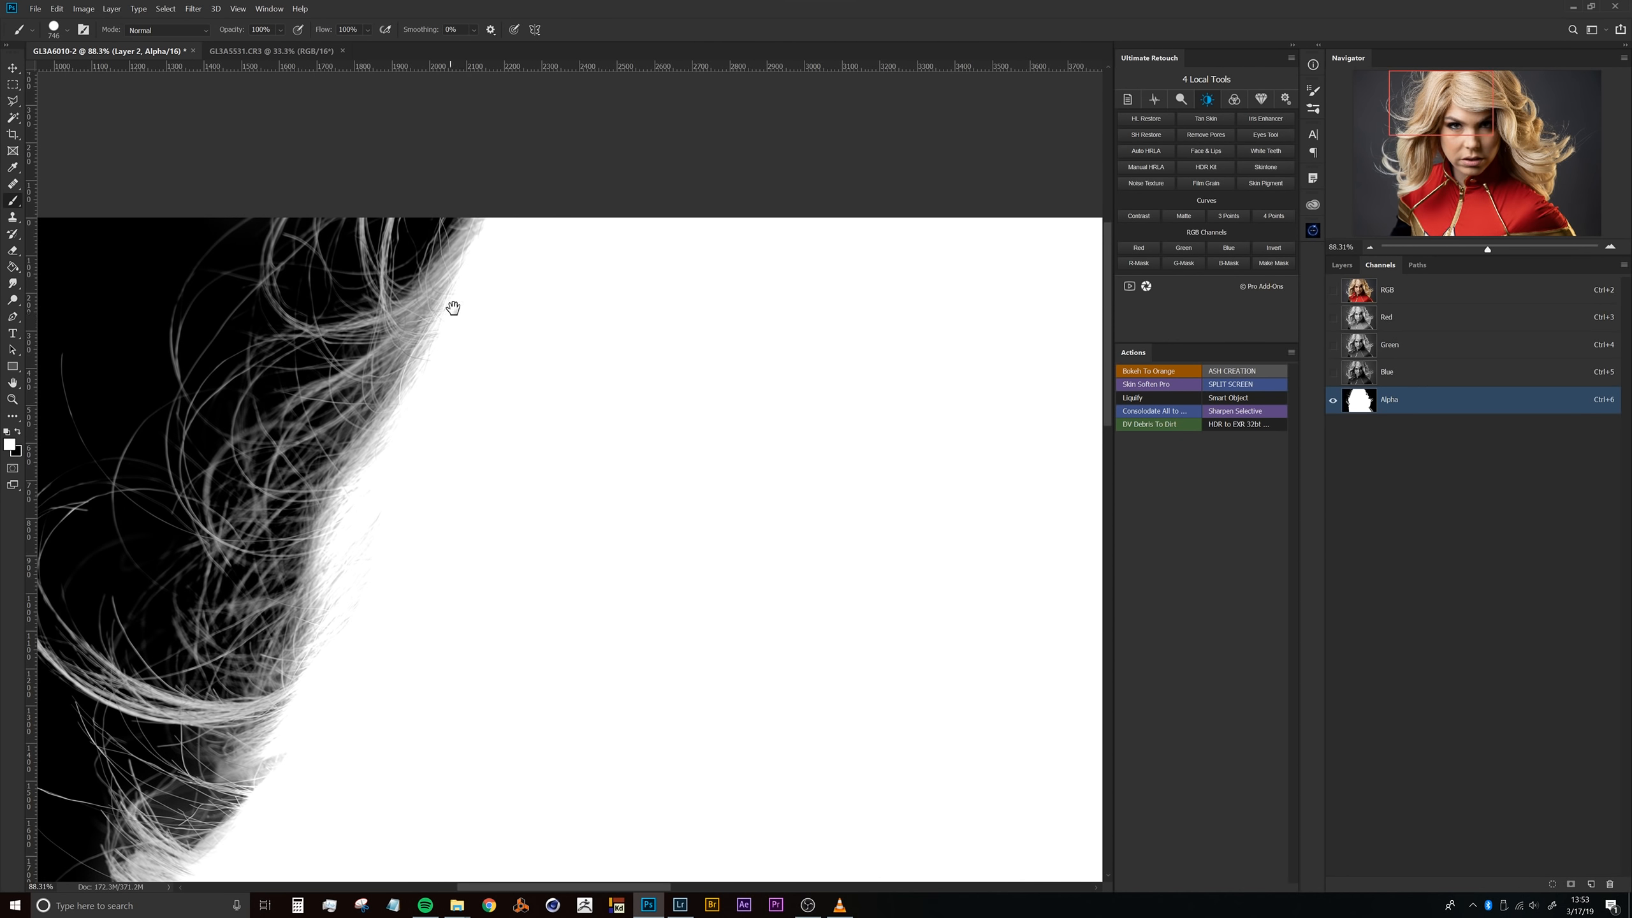
{"action": "left_click_drag", "start_coordinate": [349, 532], "coordinate": [481, 212]}
{"action": "left_click_drag", "start_coordinate": [306, 558], "coordinate": [397, 233]}
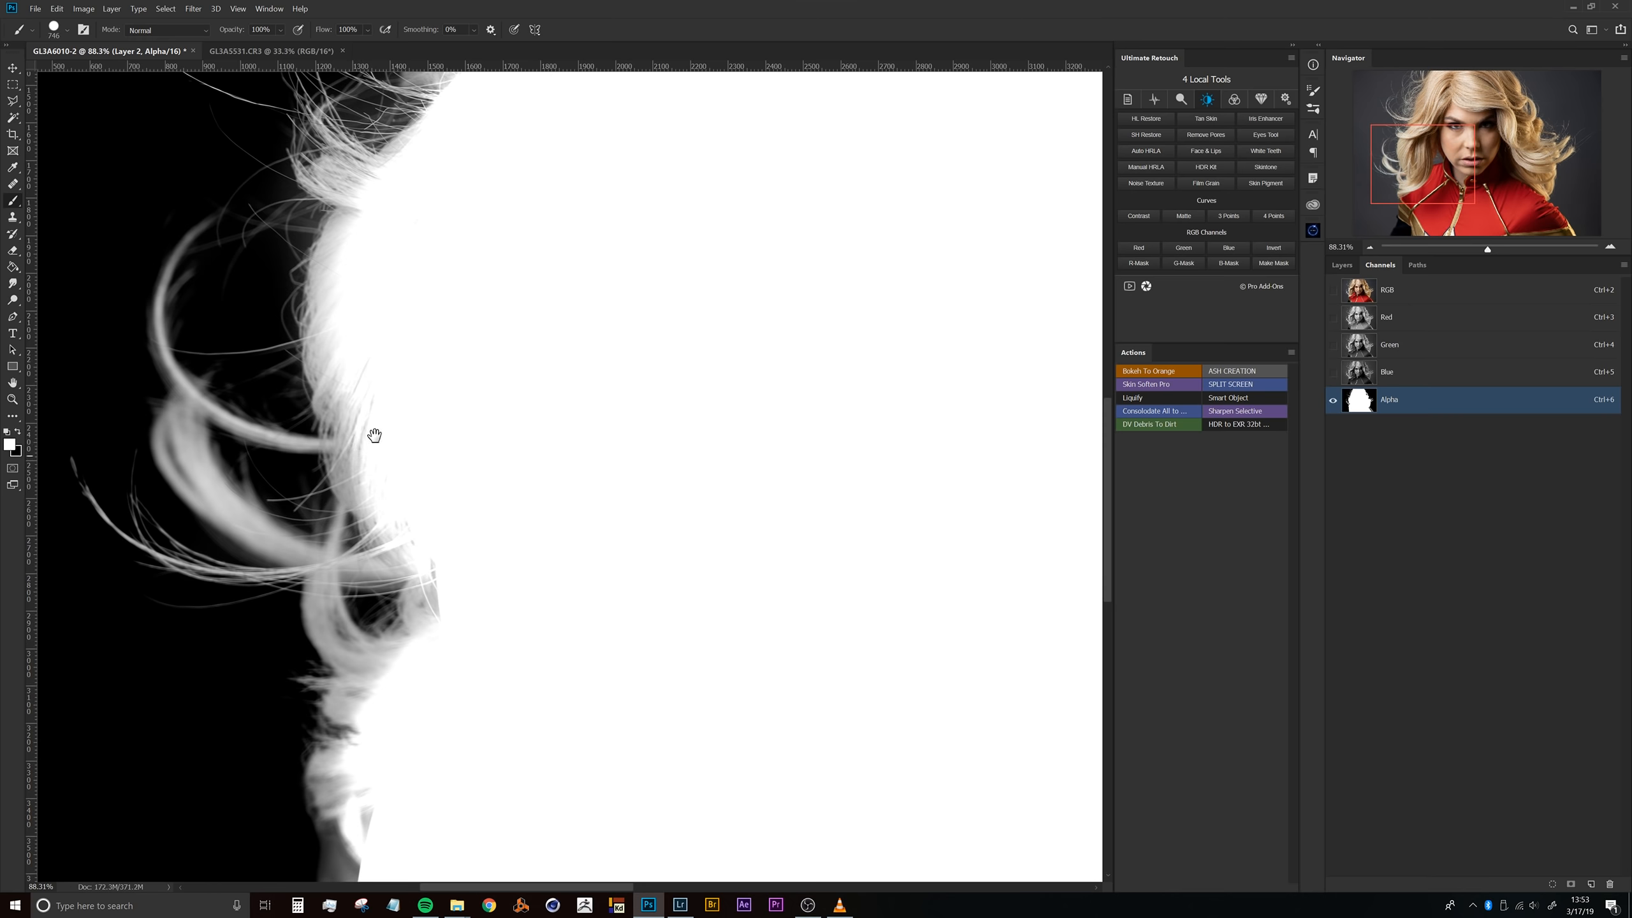
{"action": "left_click_drag", "start_coordinate": [439, 680], "coordinate": [336, 492]}
{"action": "left_click_drag", "start_coordinate": [328, 306], "coordinate": [381, 460]}
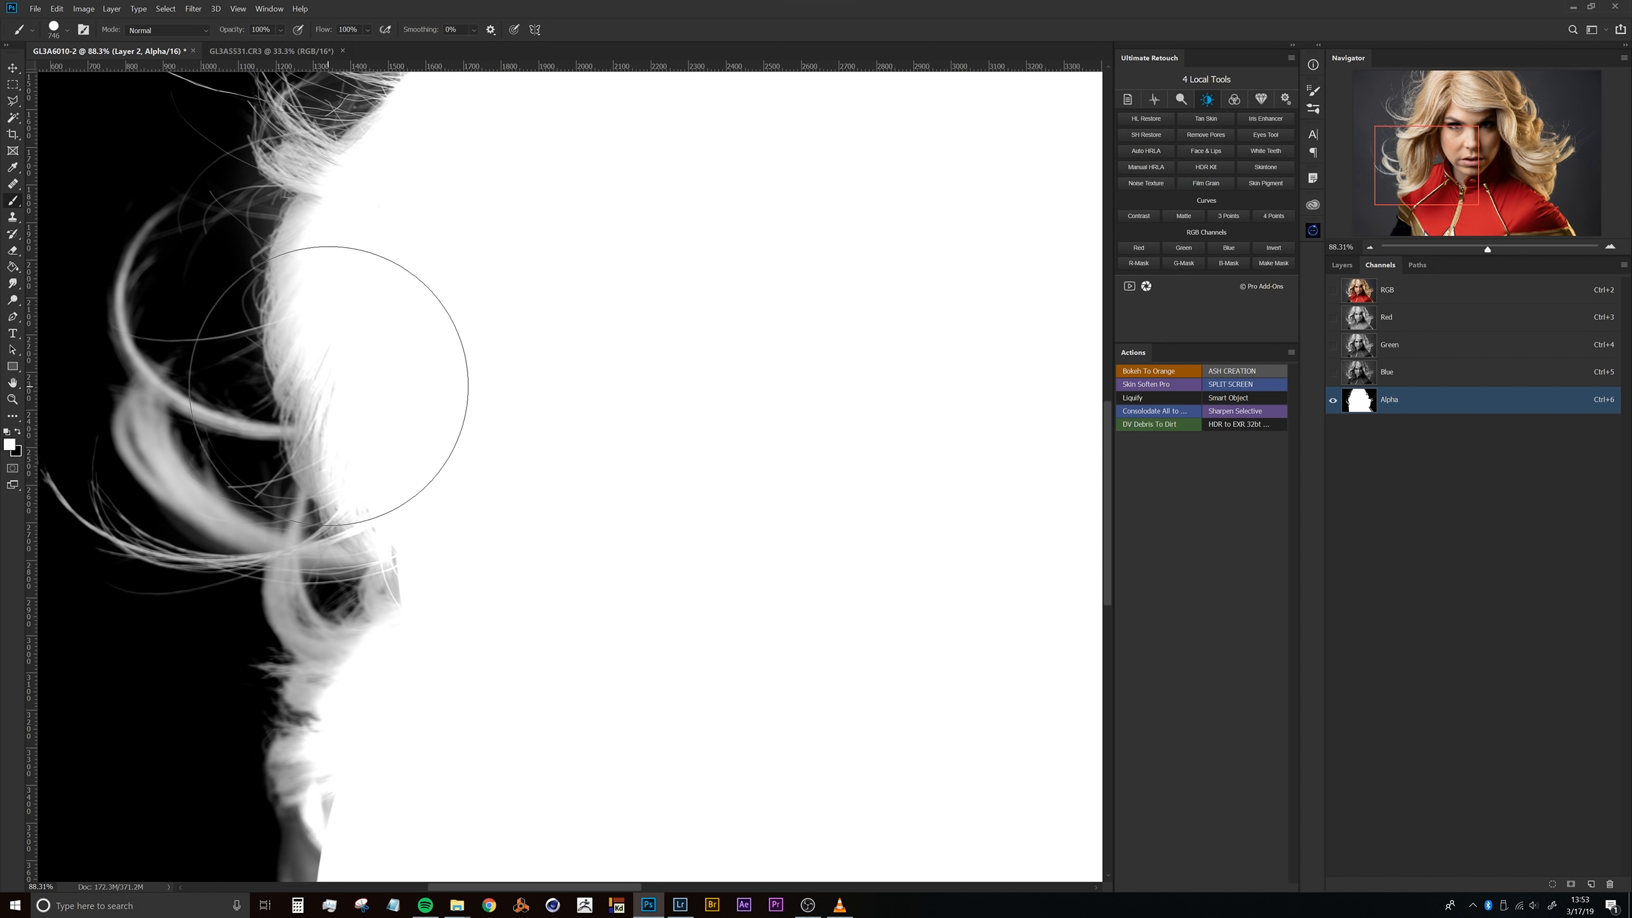
{"action": "key", "text": "o"}
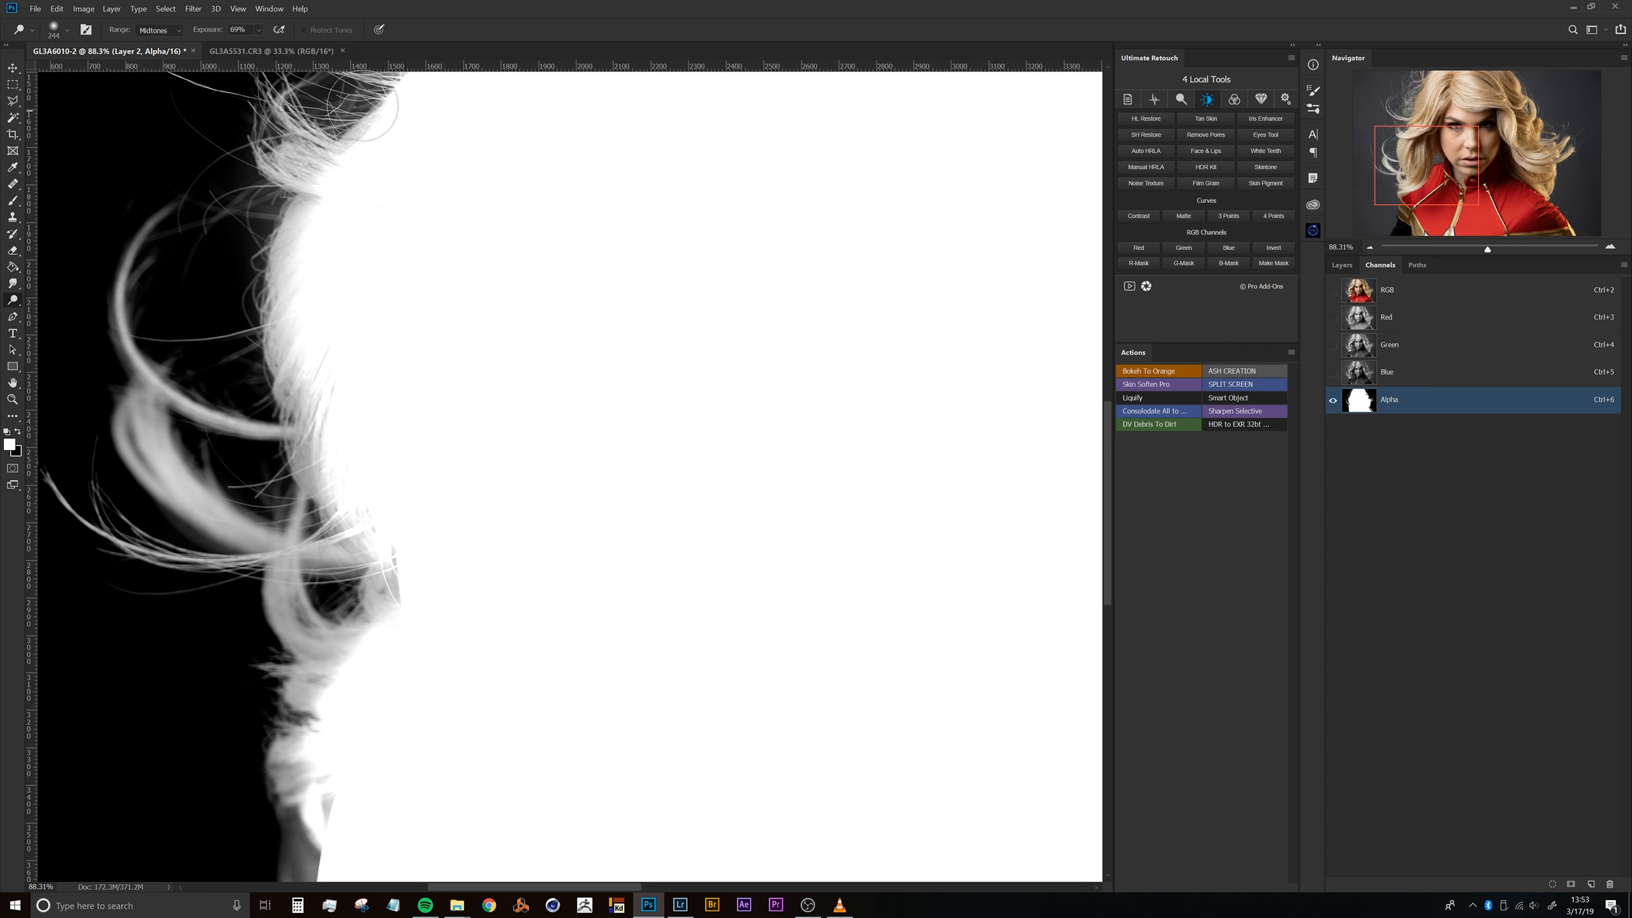
{"action": "left_click_drag", "start_coordinate": [336, 206], "coordinate": [251, 584]}
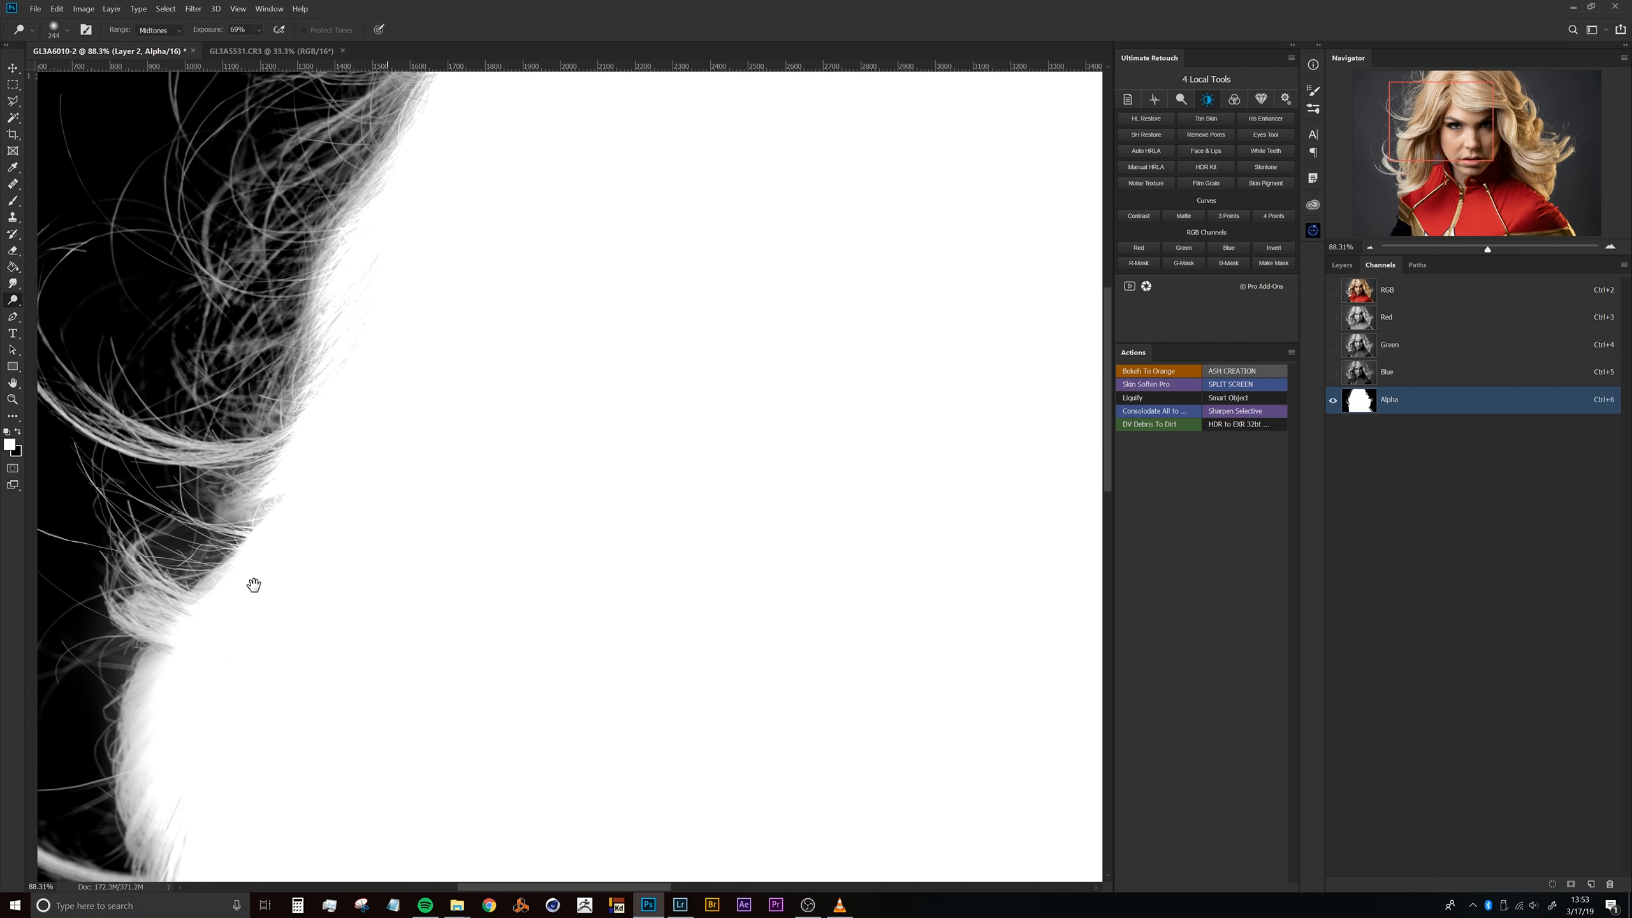
{"action": "left_click_drag", "start_coordinate": [361, 244], "coordinate": [301, 425]}
{"action": "left_click_drag", "start_coordinate": [469, 218], "coordinate": [376, 313]}
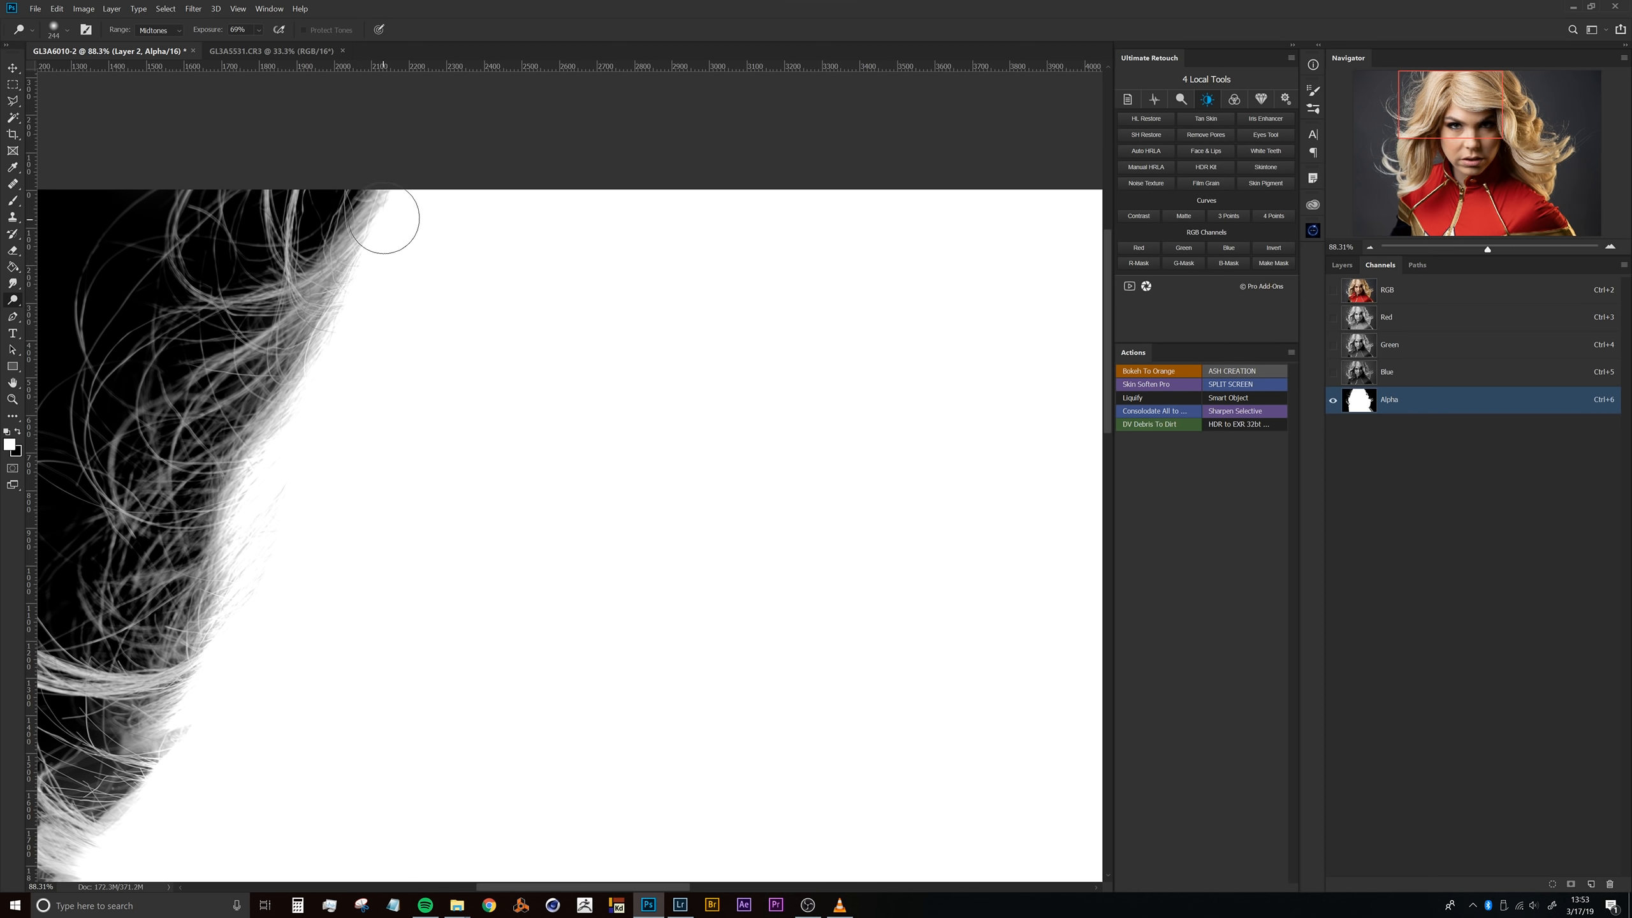
{"action": "left_click", "coordinate": [150, 32]}
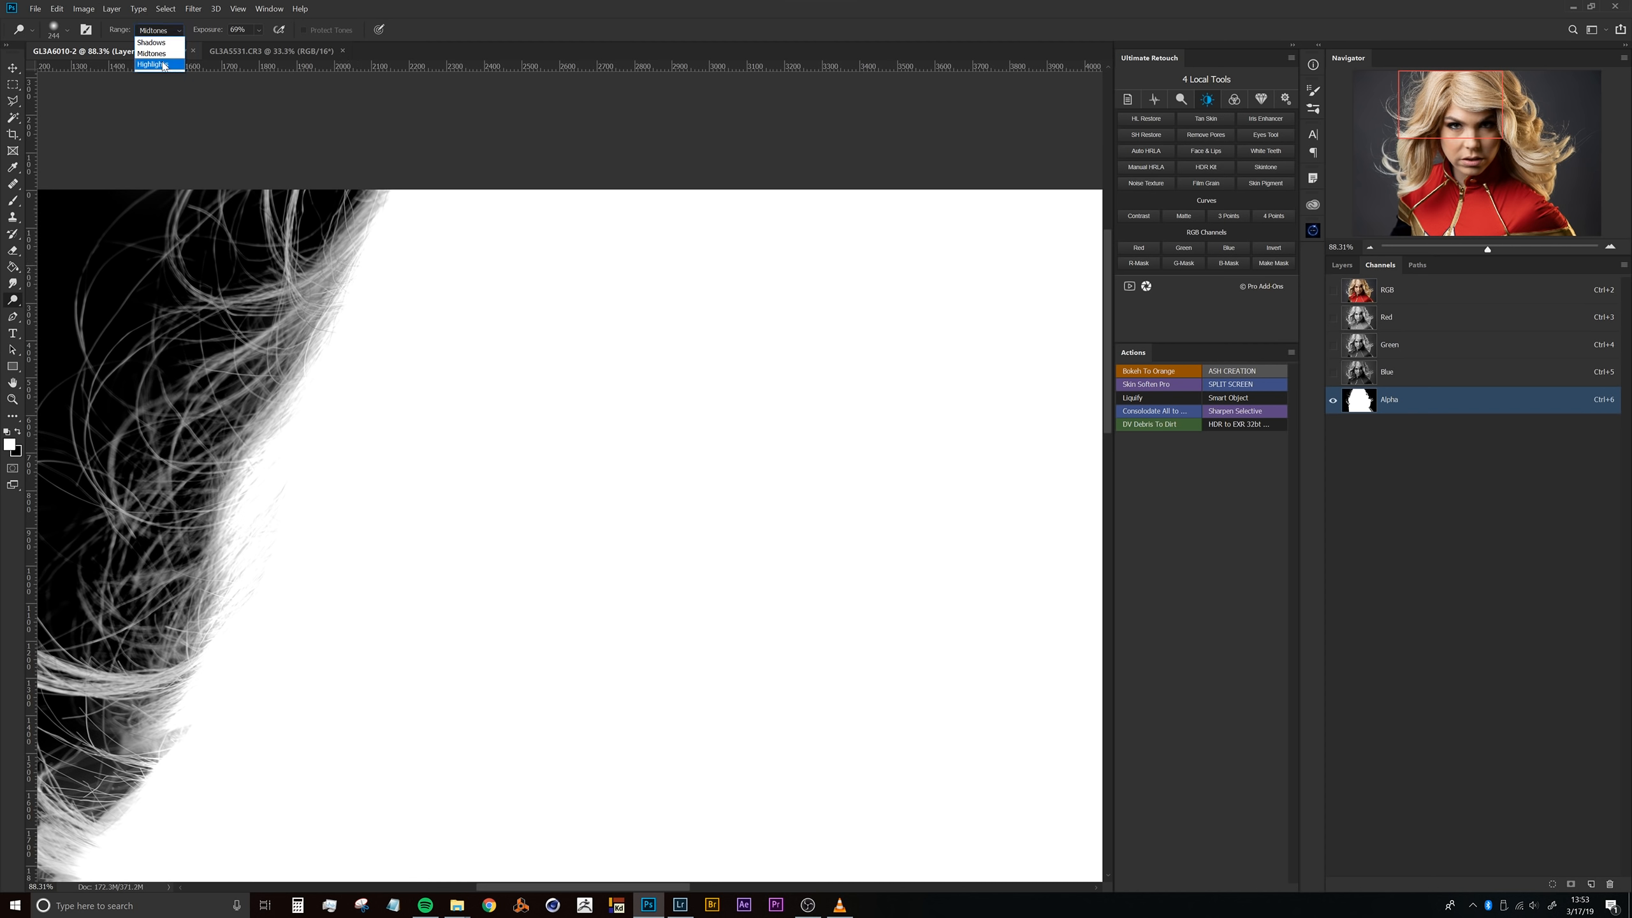
{"action": "left_click", "coordinate": [167, 48]}
Step: Set the dodge exposure to 70% and lighten the grey transition along the upper hair edge on the picture's left side
{"action": "left_click_drag", "start_coordinate": [343, 278], "coordinate": [452, 267]}
{"action": "scroll", "coordinate": [393, 299], "scroll_direction": "down", "scroll_amount": 4}
{"action": "left_click_drag", "start_coordinate": [393, 324], "coordinate": [444, 343]}
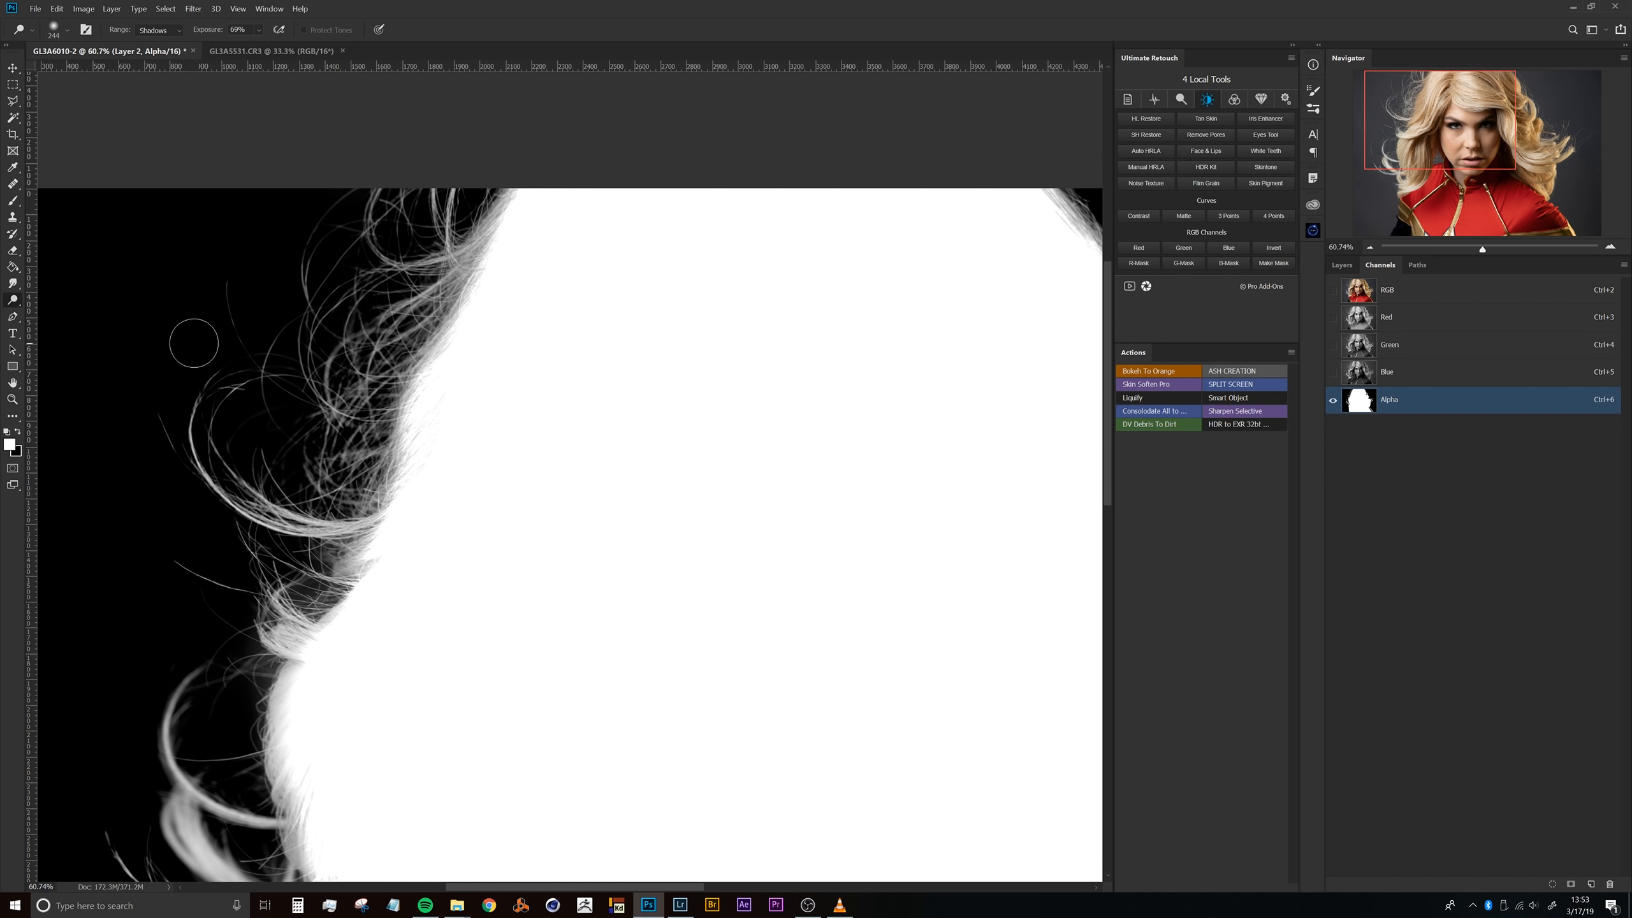
{"action": "scroll", "coordinate": [464, 432], "scroll_direction": "up", "scroll_amount": 5}
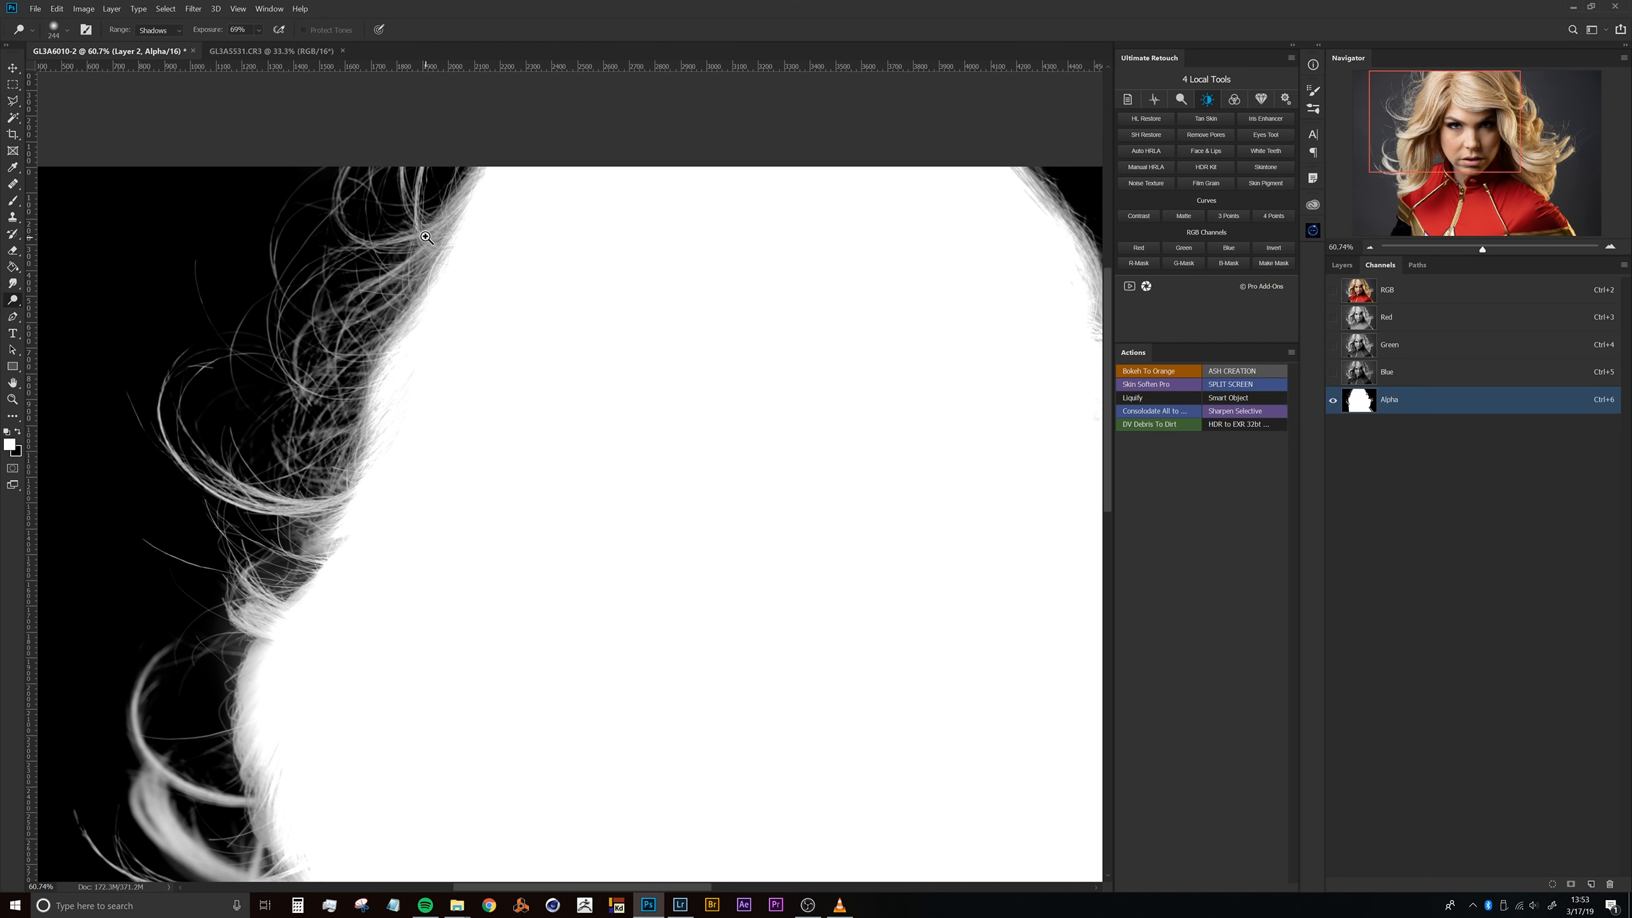
{"action": "left_click_drag", "start_coordinate": [454, 225], "coordinate": [413, 340]}
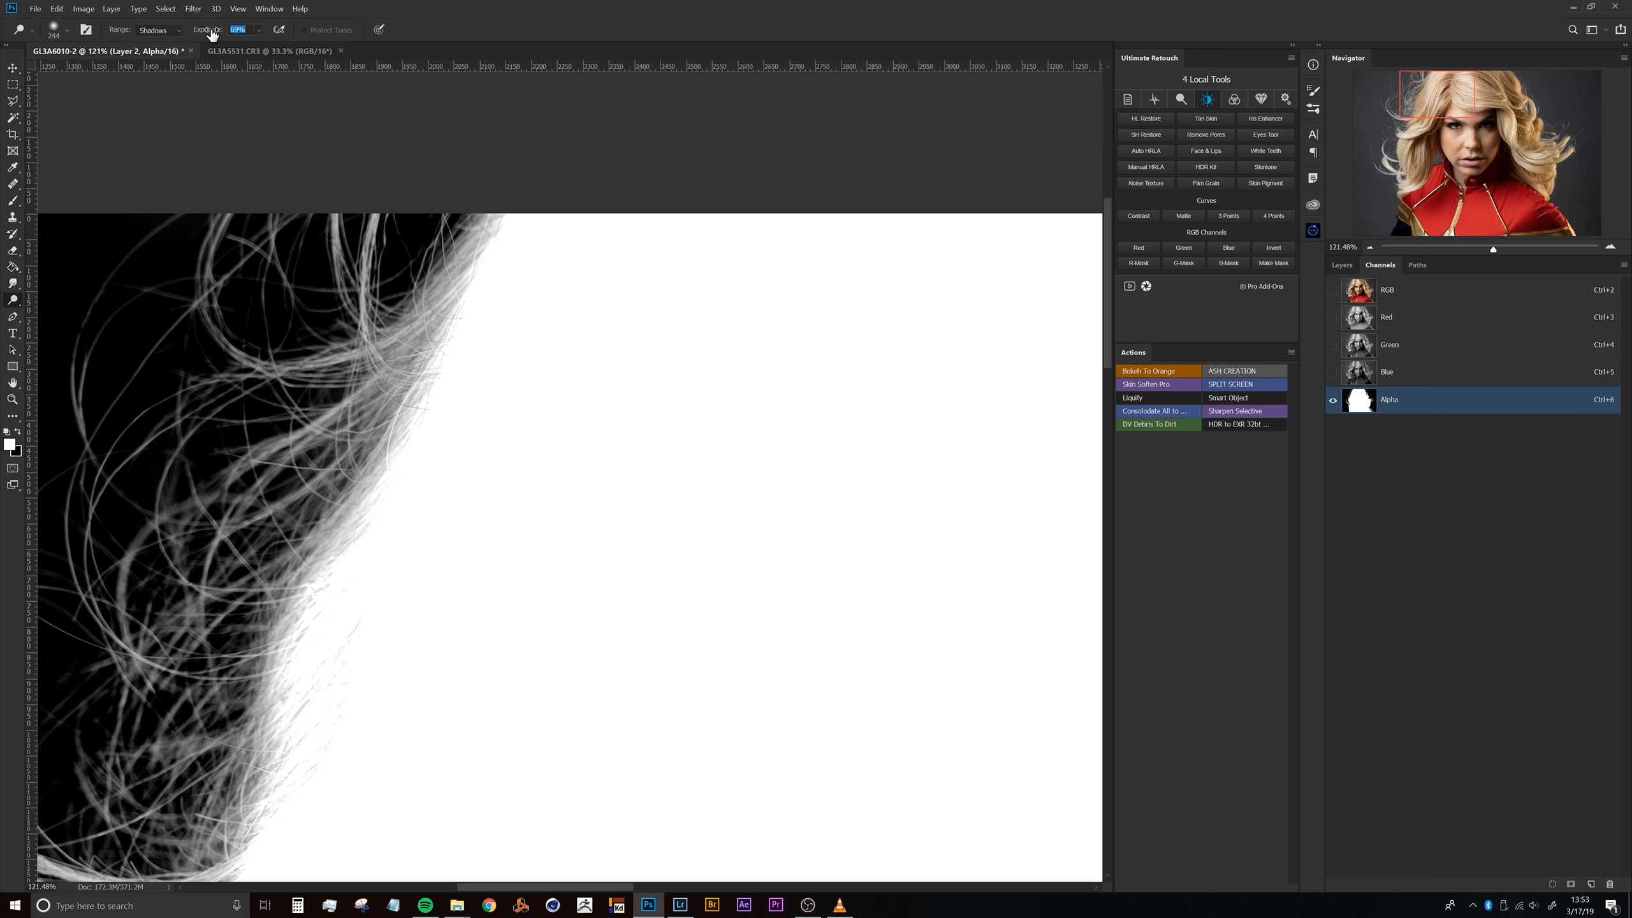
{"action": "left_click_drag", "start_coordinate": [498, 260], "coordinate": [466, 240]}
{"action": "mouse_move", "coordinate": [457, 379]}
{"action": "left_mouse_down"}
{"action": "mouse_move", "coordinate": [513, 281]}
{"action": "mouse_move", "coordinate": [459, 347]}
{"action": "mouse_move", "coordinate": [436, 434]}
{"action": "mouse_move", "coordinate": [503, 266]}
{"action": "mouse_move", "coordinate": [412, 440]}
{"action": "left_mouse_up"}
{"action": "mouse_move", "coordinate": [345, 631]}
{"action": "left_mouse_down"}
{"action": "mouse_move", "coordinate": [440, 352]}
{"action": "mouse_move", "coordinate": [441, 366]}
{"action": "left_mouse_up"}
{"action": "mouse_move", "coordinate": [514, 232]}
{"action": "left_mouse_down"}
{"action": "mouse_move", "coordinate": [401, 437]}
{"action": "mouse_move", "coordinate": [495, 255]}
{"action": "mouse_move", "coordinate": [401, 452]}
{"action": "mouse_move", "coordinate": [493, 245]}
{"action": "mouse_move", "coordinate": [304, 756]}
{"action": "mouse_move", "coordinate": [284, 740]}
{"action": "mouse_move", "coordinate": [317, 667]}
{"action": "mouse_move", "coordinate": [353, 685]}
{"action": "mouse_move", "coordinate": [515, 389]}
{"action": "left_mouse_up"}
{"action": "mouse_move", "coordinate": [334, 543]}
{"action": "left_mouse_down"}
{"action": "mouse_move", "coordinate": [372, 587]}
{"action": "mouse_move", "coordinate": [350, 584]}
{"action": "mouse_move", "coordinate": [333, 808]}
{"action": "mouse_move", "coordinate": [359, 842]}
{"action": "left_mouse_up"}
{"action": "mouse_move", "coordinate": [360, 842]}
{"action": "left_mouse_down"}
{"action": "mouse_move", "coordinate": [452, 358]}
{"action": "mouse_move", "coordinate": [360, 394]}
{"action": "mouse_move", "coordinate": [394, 584]}
{"action": "mouse_move", "coordinate": [401, 515]}
{"action": "mouse_move", "coordinate": [459, 700]}
{"action": "mouse_move", "coordinate": [465, 815]}
{"action": "left_mouse_up"}
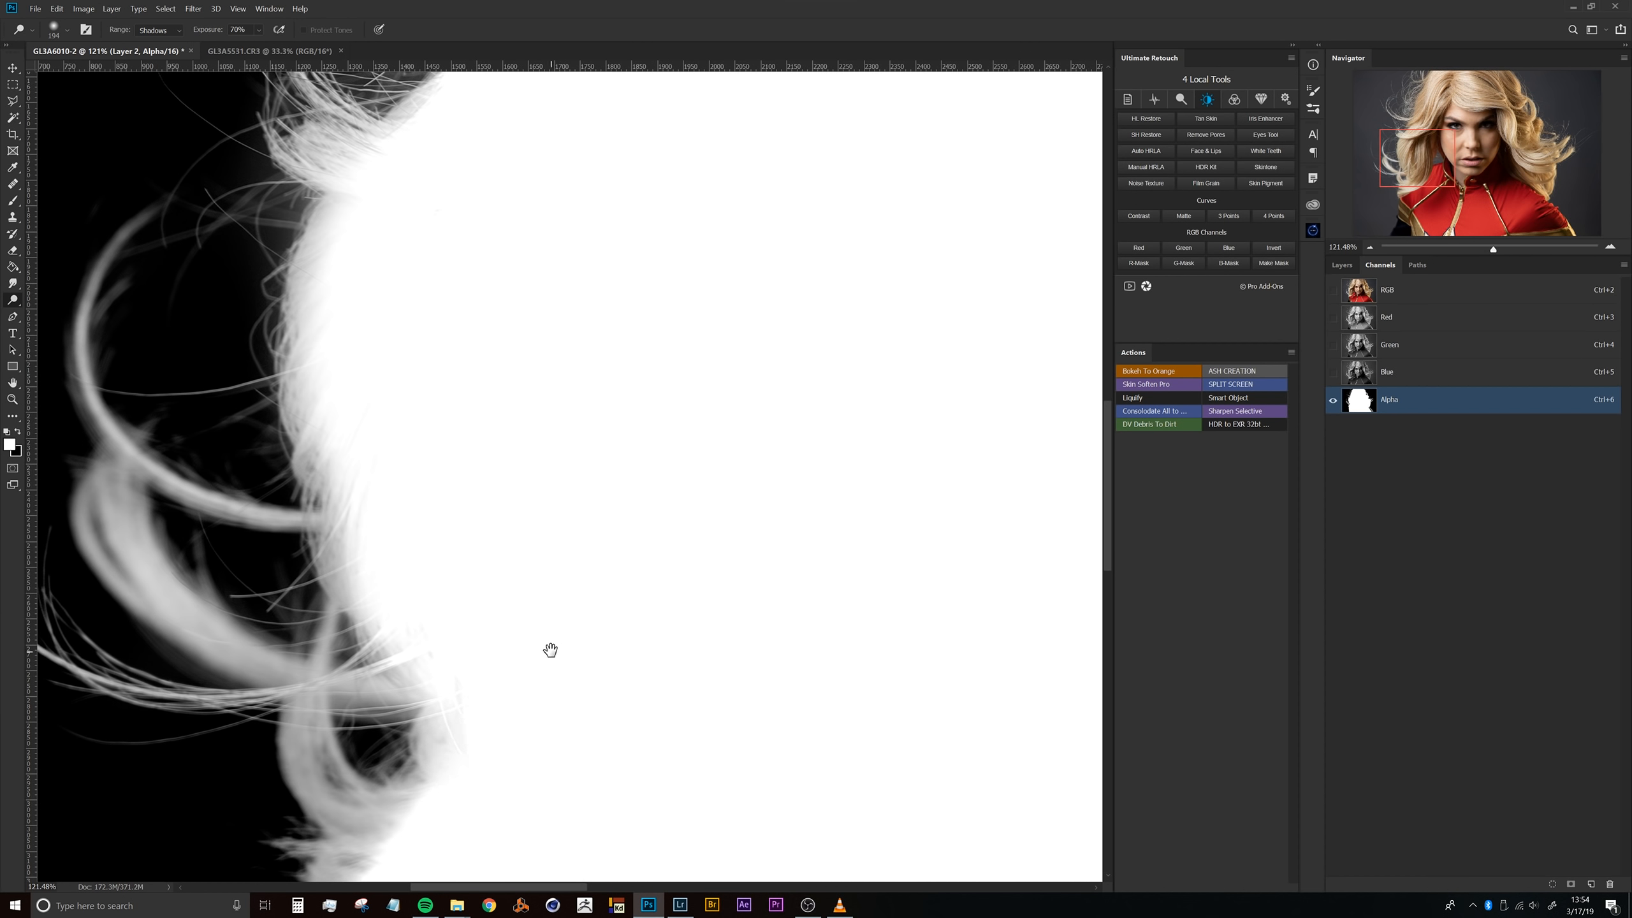
Step: Dodge the remaining grey shadows where the lower left-hand curls meet the white interior, using a smaller brush
{"action": "left_click_drag", "start_coordinate": [550, 653], "coordinate": [525, 318]}
{"action": "left_click_drag", "start_coordinate": [399, 514], "coordinate": [391, 514]}
{"action": "left_click_drag", "start_coordinate": [463, 472], "coordinate": [434, 472]}
{"action": "left_click_drag", "start_coordinate": [434, 472], "coordinate": [457, 371]}
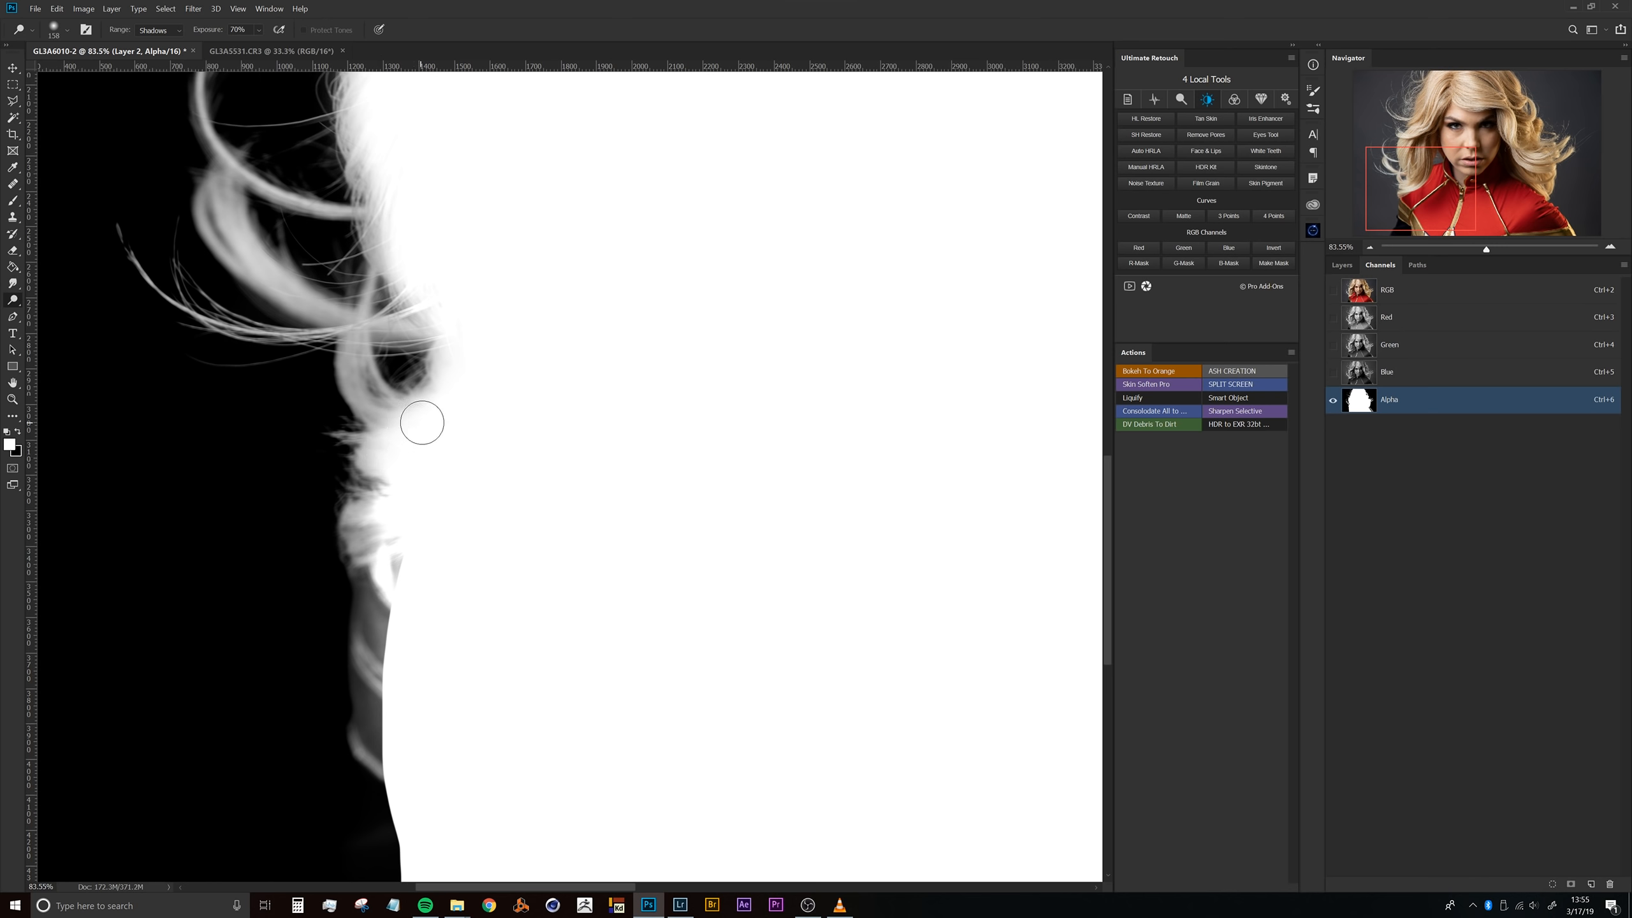
{"action": "left_click_drag", "start_coordinate": [506, 492], "coordinate": [433, 419]}
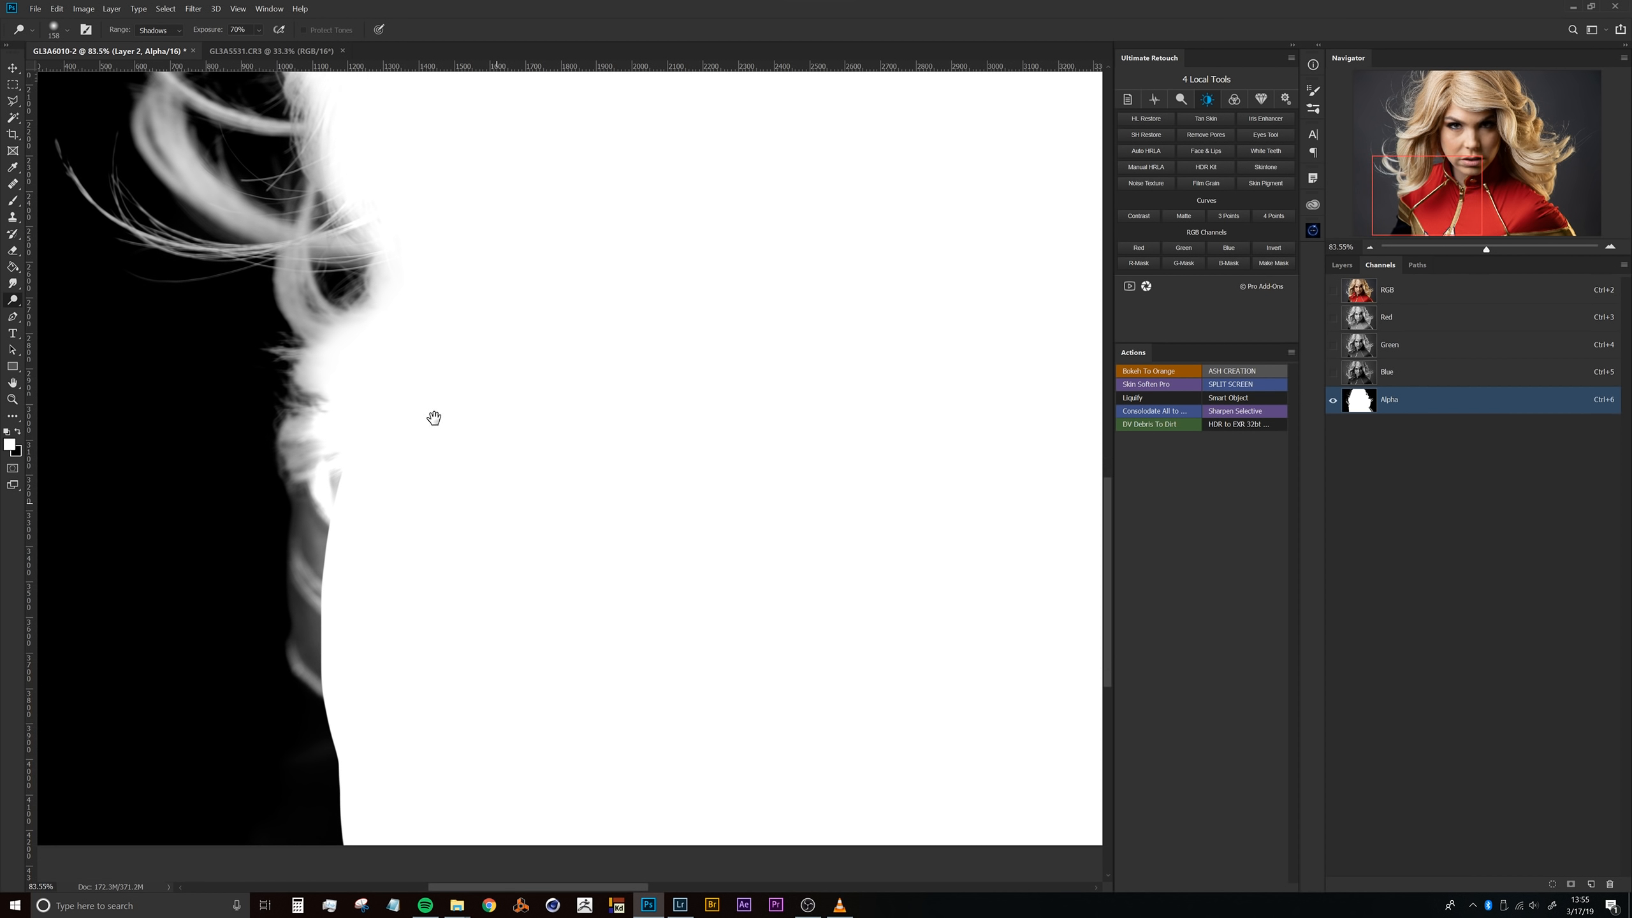
Step: Set the dodge range to Midtones and brighten the lowest hair tufts above the shoulder on the picture's left side
{"action": "left_click", "coordinate": [160, 30]}
{"action": "left_click", "coordinate": [160, 42]}
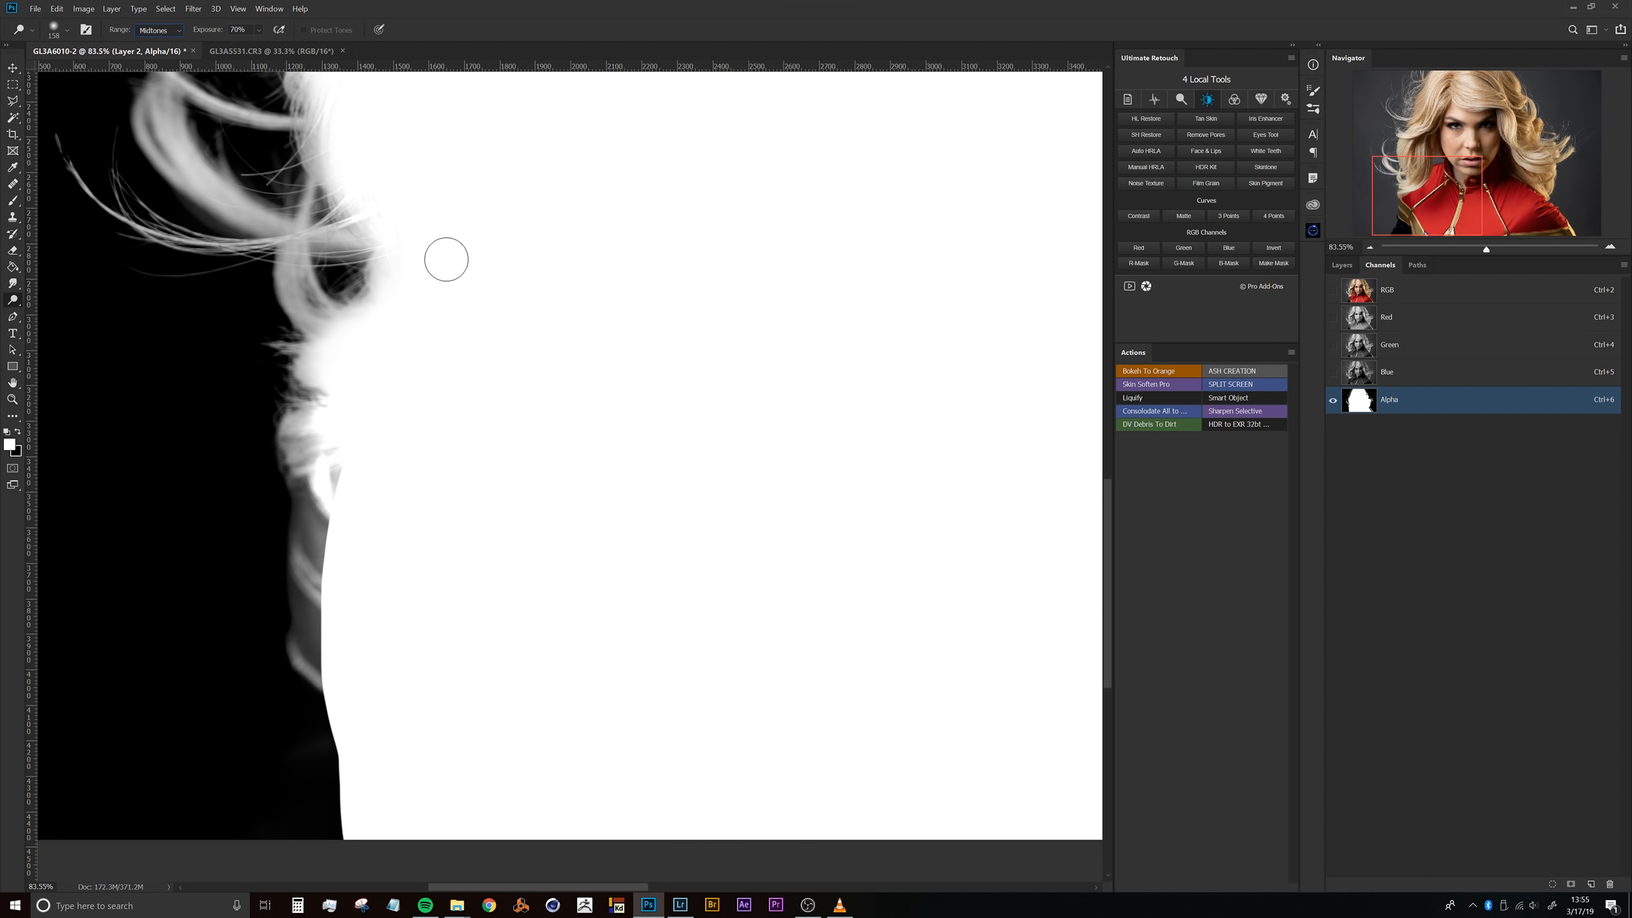
{"action": "left_click_drag", "start_coordinate": [392, 401], "coordinate": [367, 317]}
{"action": "left_click_drag", "start_coordinate": [309, 400], "coordinate": [280, 343]}
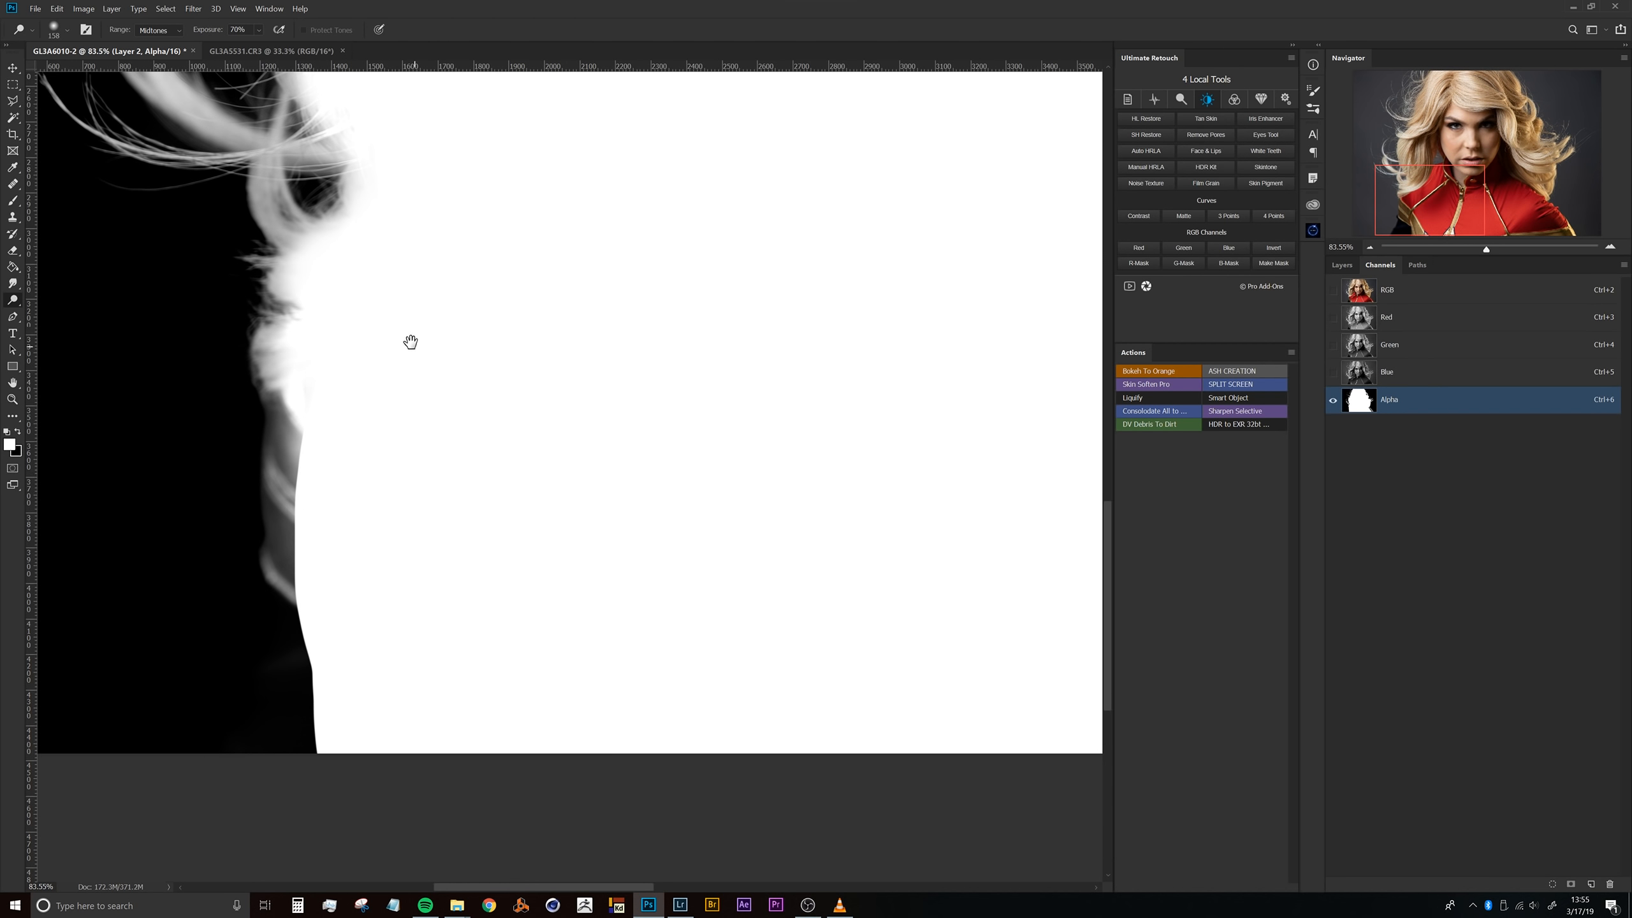
{"action": "left_click_drag", "start_coordinate": [415, 311], "coordinate": [378, 512]}
{"action": "left_click_drag", "start_coordinate": [280, 402], "coordinate": [379, 487]}
{"action": "left_click_drag", "start_coordinate": [471, 537], "coordinate": [357, 521]}
Step: Dodge the midtones along the upper hair edge and just above the loop of hair on the picture's right side
{"action": "left_click_drag", "start_coordinate": [462, 331], "coordinate": [234, 370]}
{"action": "left_click_drag", "start_coordinate": [750, 473], "coordinate": [458, 332]}
{"action": "left_click_drag", "start_coordinate": [557, 312], "coordinate": [682, 309]}
{"action": "left_click_drag", "start_coordinate": [476, 304], "coordinate": [464, 491]}
{"action": "left_click_drag", "start_coordinate": [312, 234], "coordinate": [428, 526]}
{"action": "left_click_drag", "start_coordinate": [402, 358], "coordinate": [485, 321]}
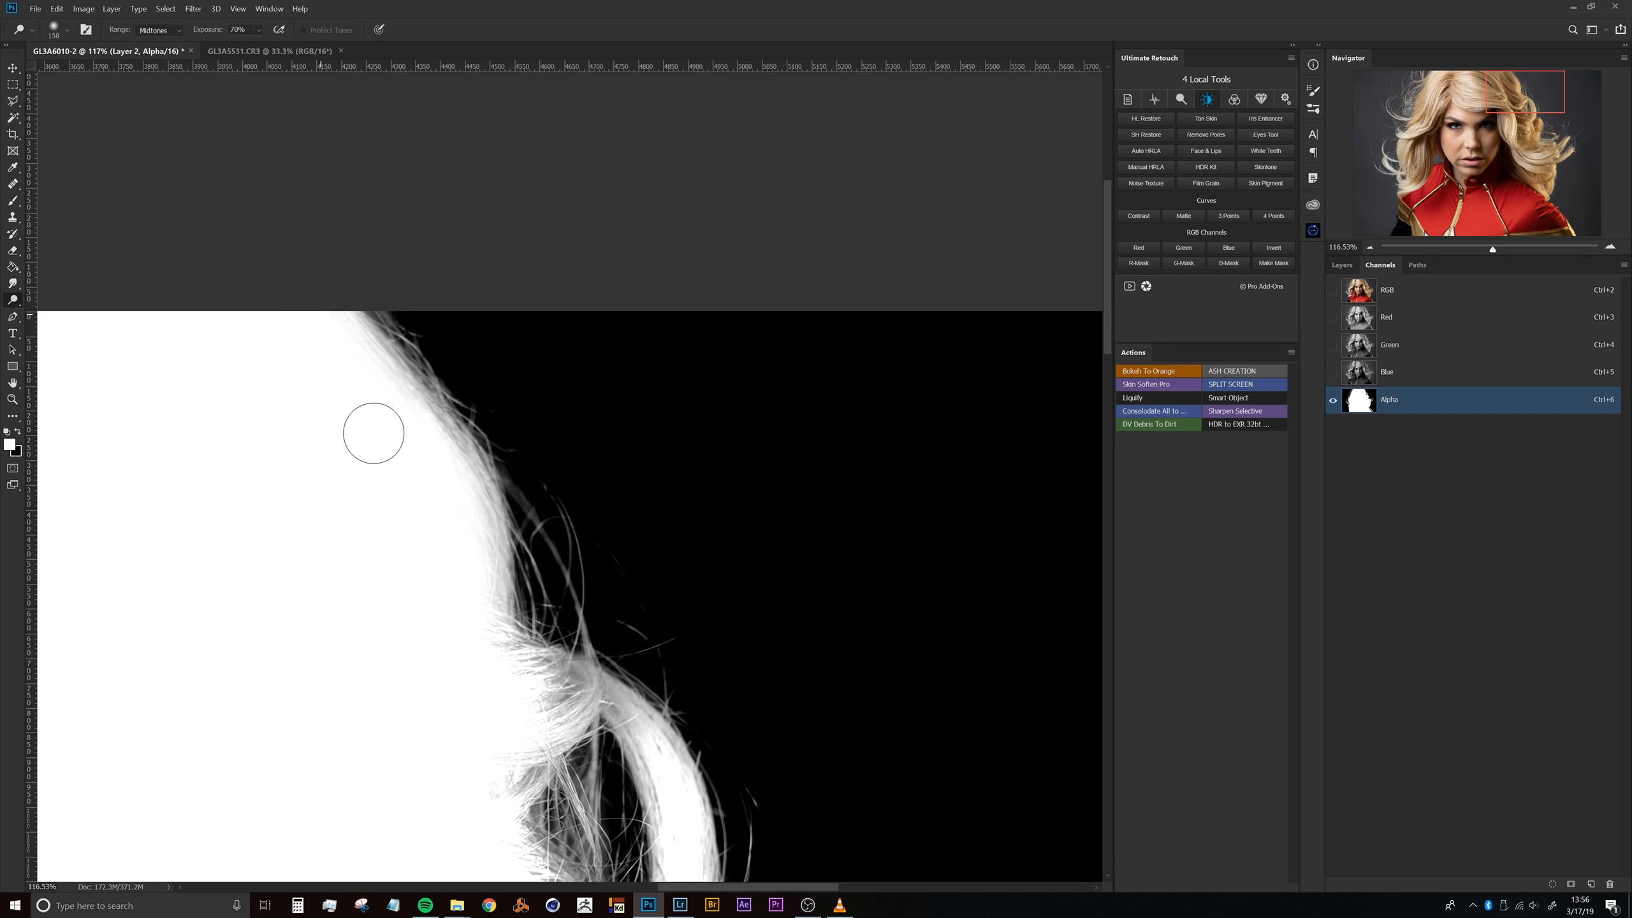
{"action": "left_click_drag", "start_coordinate": [523, 597], "coordinate": [470, 340]}
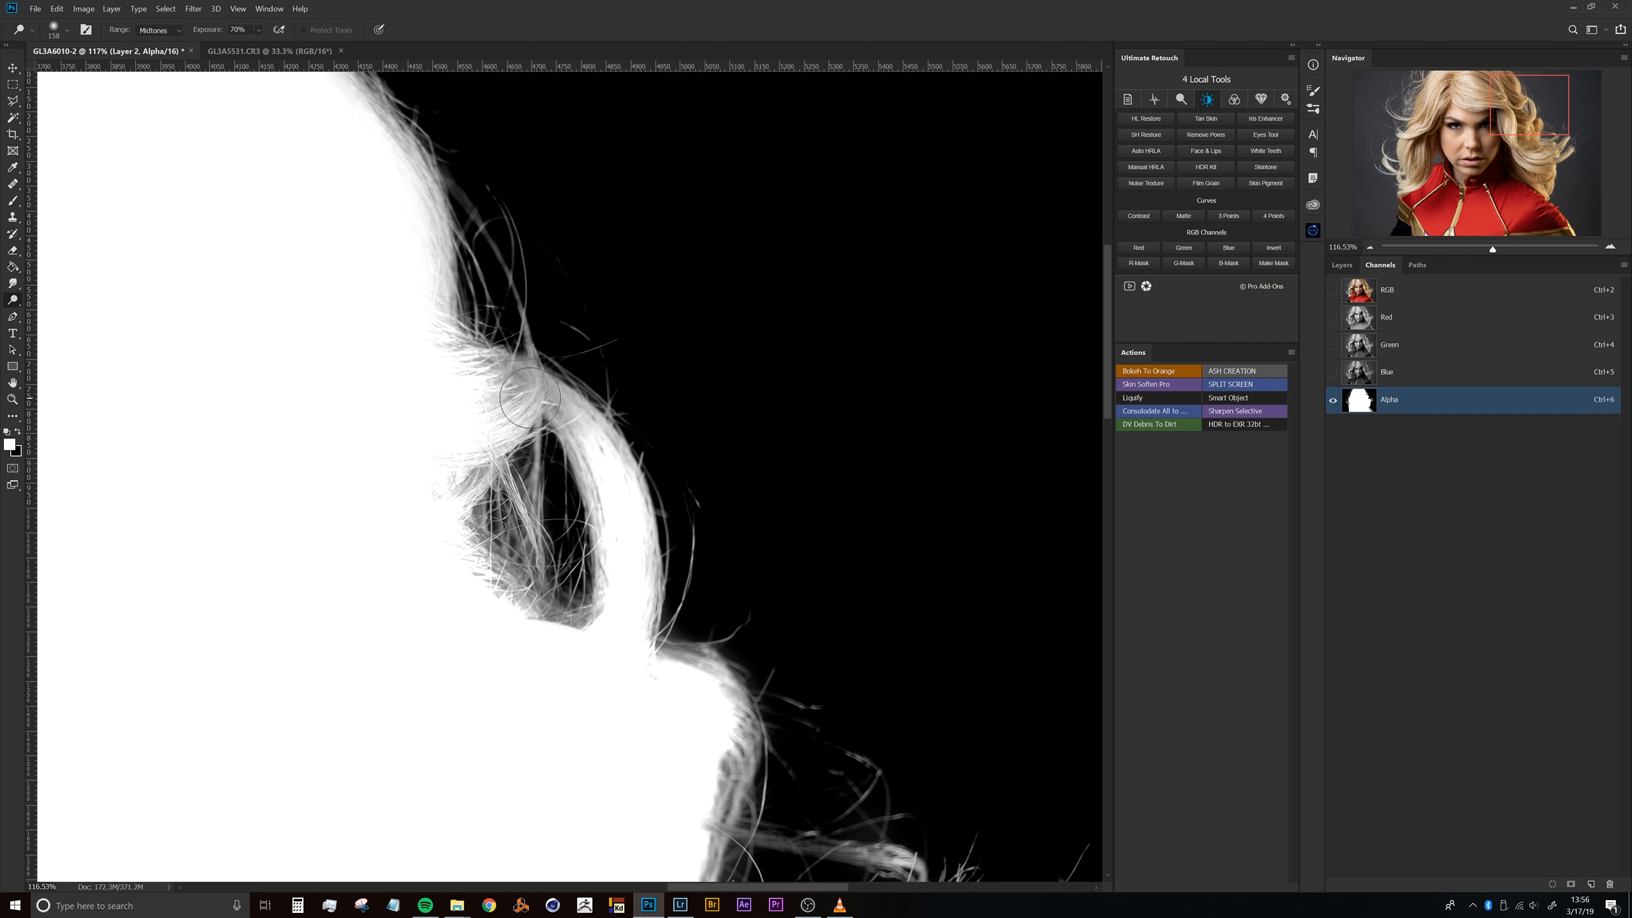
{"action": "left_click_drag", "start_coordinate": [494, 399], "coordinate": [478, 393]}
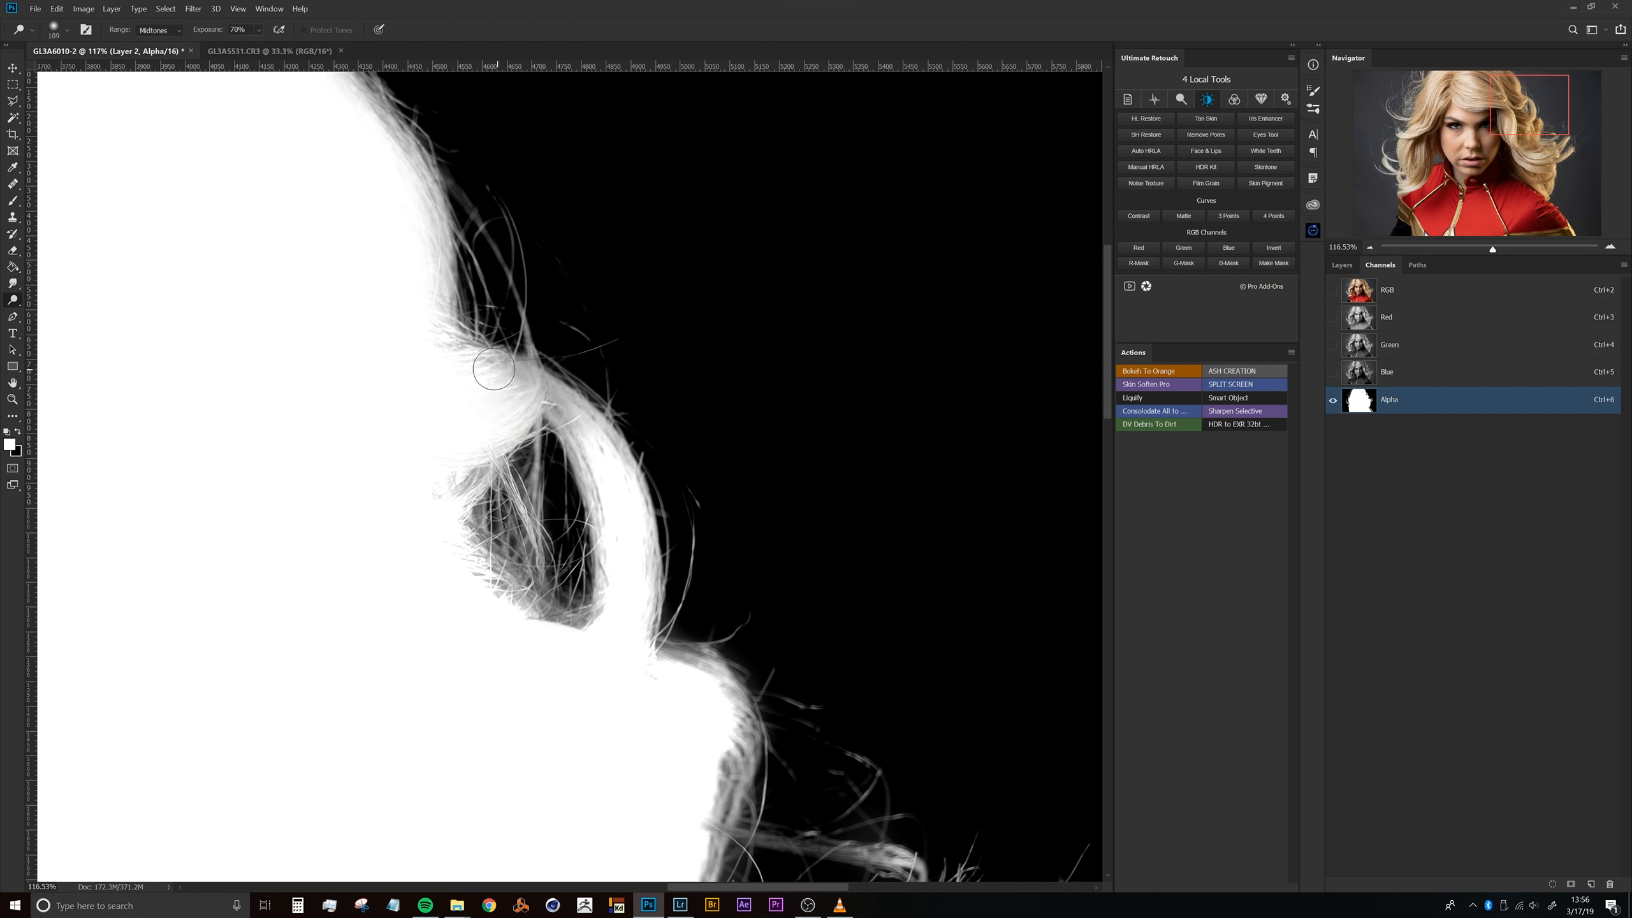
Step: Dodge the midtones around the loop of hair and along the flicked-out curls on the picture's right side
{"action": "mouse_move", "coordinate": [468, 438]}
{"action": "left_mouse_down"}
{"action": "mouse_move", "coordinate": [510, 415]}
{"action": "mouse_move", "coordinate": [447, 500]}
{"action": "mouse_move", "coordinate": [516, 584]}
{"action": "mouse_move", "coordinate": [457, 566]}
{"action": "mouse_move", "coordinate": [508, 560]}
{"action": "mouse_move", "coordinate": [539, 601]}
{"action": "left_mouse_up"}
{"action": "left_click_drag", "start_coordinate": [694, 668], "coordinate": [601, 396]}
{"action": "mouse_move", "coordinate": [578, 392]}
{"action": "left_mouse_down"}
{"action": "mouse_move", "coordinate": [617, 408]}
{"action": "mouse_move", "coordinate": [583, 408]}
{"action": "mouse_move", "coordinate": [587, 393]}
{"action": "mouse_move", "coordinate": [641, 454]}
{"action": "mouse_move", "coordinate": [617, 598]}
{"action": "mouse_move", "coordinate": [571, 707]}
{"action": "mouse_move", "coordinate": [597, 511]}
{"action": "mouse_move", "coordinate": [589, 583]}
{"action": "left_mouse_up"}
{"action": "left_click_drag", "start_coordinate": [701, 617], "coordinate": [518, 374]}
{"action": "mouse_move", "coordinate": [606, 490]}
{"action": "left_mouse_down"}
{"action": "mouse_move", "coordinate": [628, 562]}
{"action": "mouse_move", "coordinate": [733, 497]}
{"action": "mouse_move", "coordinate": [615, 578]}
{"action": "mouse_move", "coordinate": [620, 597]}
{"action": "mouse_move", "coordinate": [688, 518]}
{"action": "left_mouse_up"}
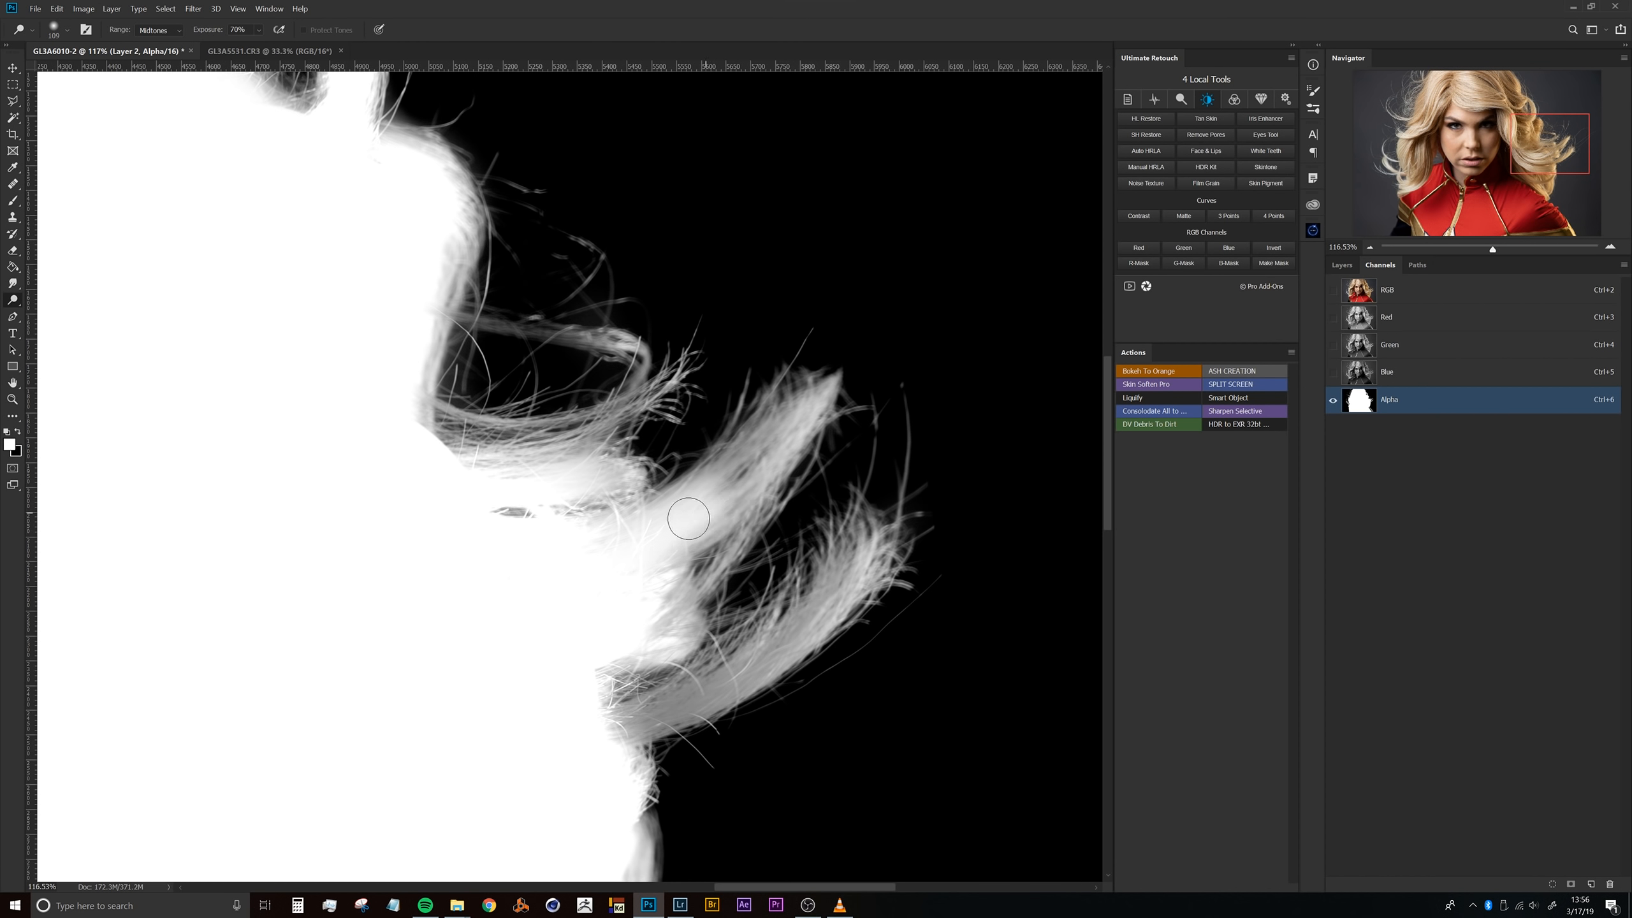
{"action": "left_click_drag", "start_coordinate": [737, 467], "coordinate": [765, 468]}
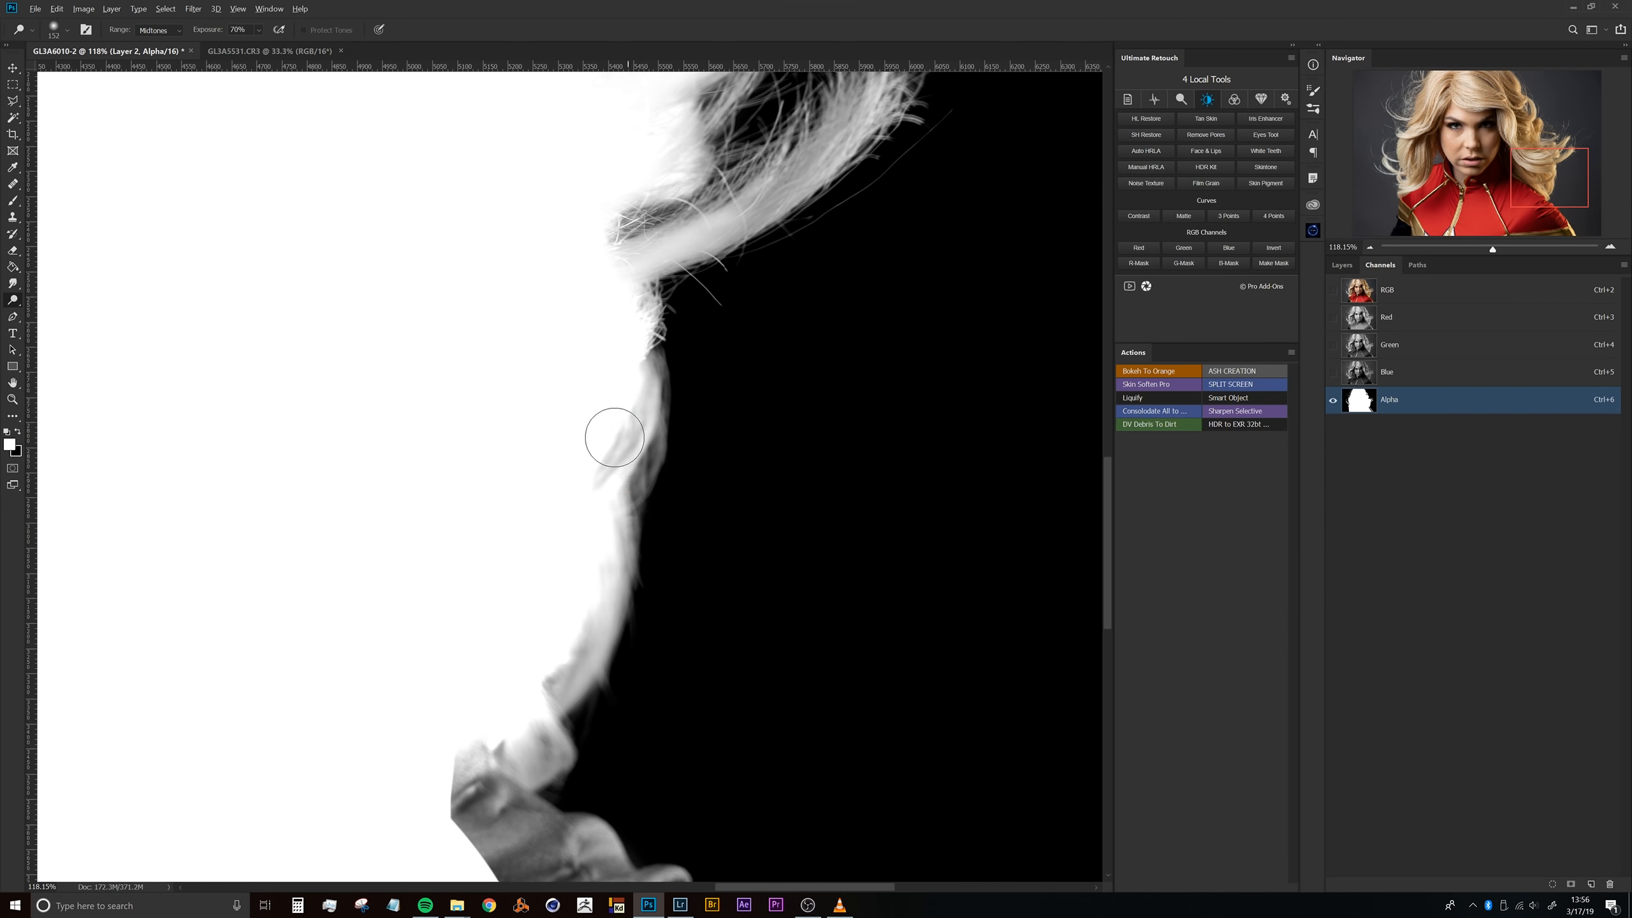
Step: Dodge the grey hair edge between the flicked curls and the shoulder on the picture's right side, using a larger brush
{"action": "mouse_move", "coordinate": [614, 437]}
{"action": "left_mouse_down"}
{"action": "mouse_move", "coordinate": [586, 605]}
{"action": "mouse_move", "coordinate": [499, 755]}
{"action": "mouse_move", "coordinate": [516, 723]}
{"action": "mouse_move", "coordinate": [463, 771]}
{"action": "left_mouse_up"}
{"action": "left_click_drag", "start_coordinate": [516, 568], "coordinate": [474, 591]}
{"action": "left_click_drag", "start_coordinate": [481, 514], "coordinate": [611, 531]}
{"action": "left_click_drag", "start_coordinate": [500, 439], "coordinate": [555, 417]}
{"action": "left_click_drag", "start_coordinate": [499, 516], "coordinate": [429, 441]}
{"action": "left_click_drag", "start_coordinate": [386, 588], "coordinate": [447, 518]}
{"action": "mouse_move", "coordinate": [383, 471]}
{"action": "left_mouse_down"}
{"action": "mouse_move", "coordinate": [424, 450]}
{"action": "mouse_move", "coordinate": [485, 504]}
{"action": "mouse_move", "coordinate": [463, 488]}
{"action": "left_mouse_up"}
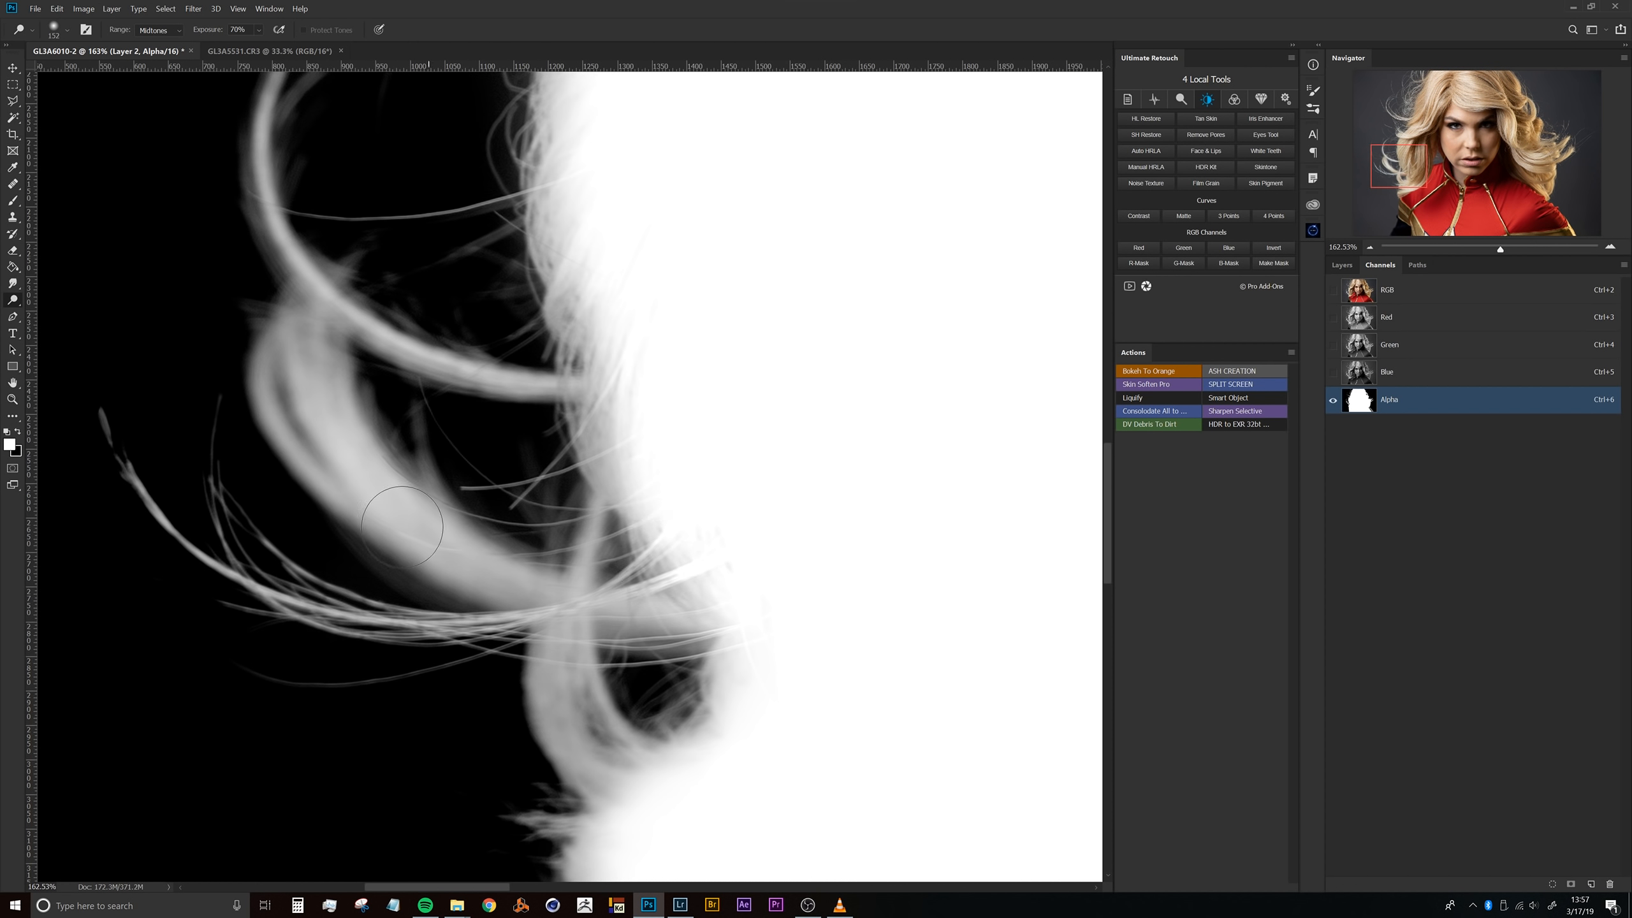
Step: Dodge the midtones of the thick loose curls at the lower hair edge on the picture's left side
{"action": "left_click_drag", "start_coordinate": [515, 496], "coordinate": [493, 508]}
{"action": "left_click_drag", "start_coordinate": [546, 577], "coordinate": [474, 472]}
{"action": "mouse_move", "coordinate": [433, 389]}
{"action": "left_mouse_down"}
{"action": "mouse_move", "coordinate": [434, 450]}
{"action": "mouse_move", "coordinate": [446, 440]}
{"action": "left_mouse_up"}
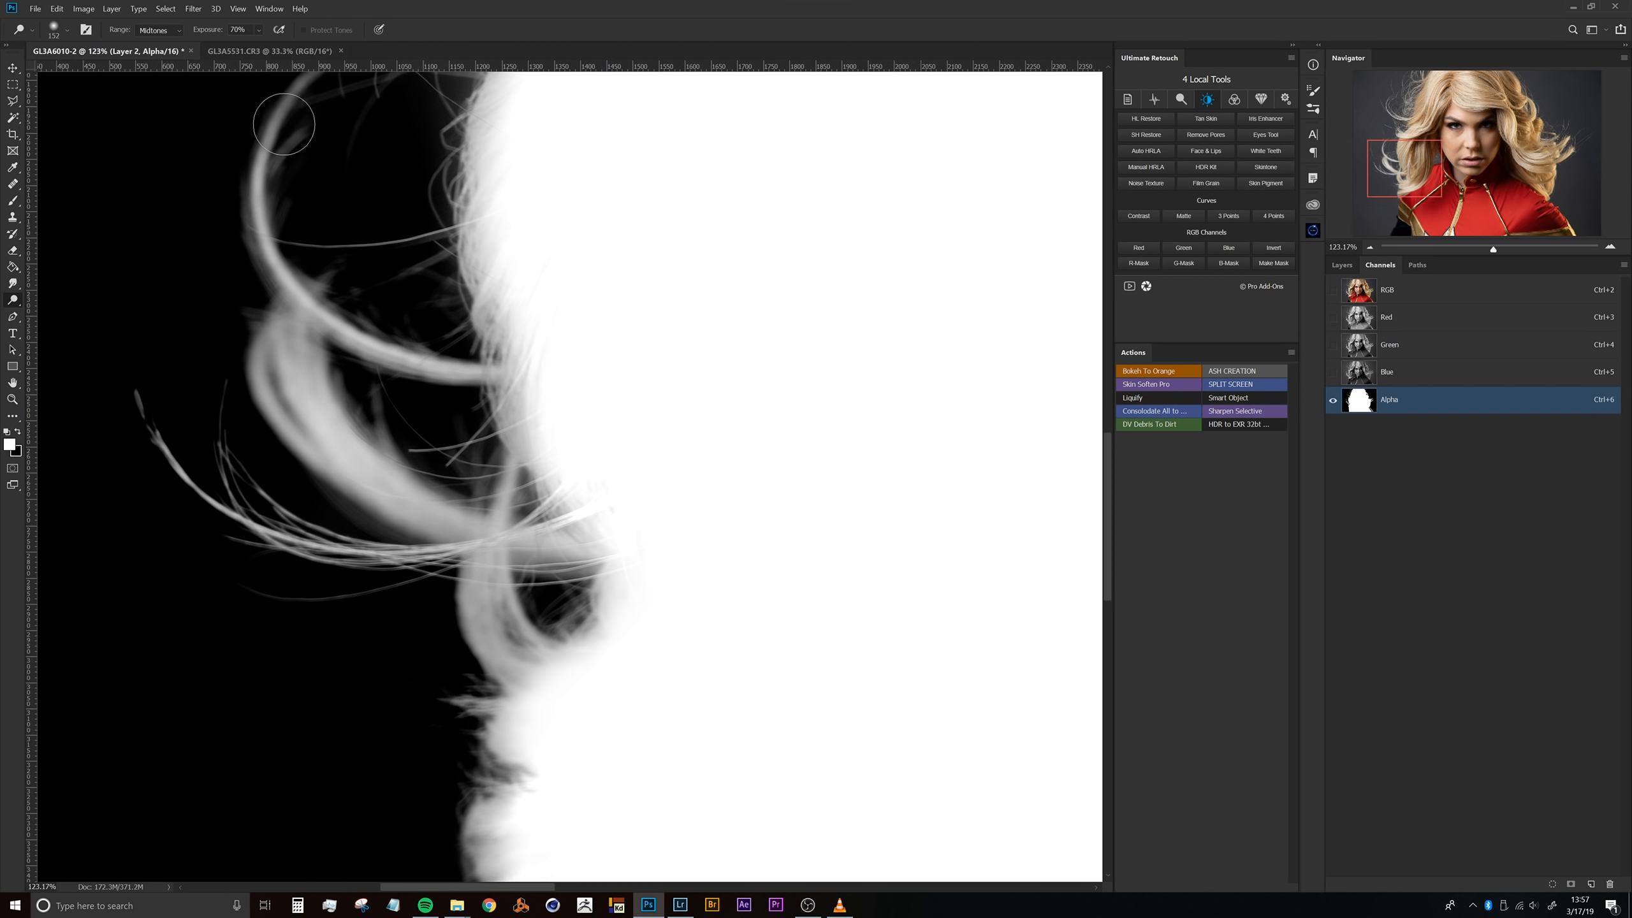
Step: Set the dodge range to Highlights and brighten the loose curls and adjoining hair edge on the picture's left side
{"action": "left_click", "coordinate": [157, 30]}
{"action": "left_click", "coordinate": [158, 66]}
{"action": "mouse_move", "coordinate": [559, 491]}
{"action": "left_mouse_down"}
{"action": "mouse_move", "coordinate": [550, 422]}
{"action": "mouse_move", "coordinate": [492, 440]}
{"action": "mouse_move", "coordinate": [366, 409]}
{"action": "mouse_move", "coordinate": [285, 319]}
{"action": "left_mouse_up"}
{"action": "left_click_drag", "start_coordinate": [422, 443], "coordinate": [290, 271]}
{"action": "mouse_move", "coordinate": [449, 469]}
{"action": "left_mouse_down"}
{"action": "mouse_move", "coordinate": [533, 605]}
{"action": "mouse_move", "coordinate": [444, 476]}
{"action": "left_mouse_up"}
{"action": "mouse_move", "coordinate": [498, 558]}
{"action": "left_mouse_down"}
{"action": "mouse_move", "coordinate": [467, 452]}
{"action": "mouse_move", "coordinate": [454, 478]}
{"action": "left_mouse_up"}
{"action": "left_click_drag", "start_coordinate": [582, 421], "coordinate": [544, 424]}
{"action": "mouse_move", "coordinate": [620, 462]}
{"action": "left_mouse_down"}
{"action": "mouse_move", "coordinate": [497, 556]}
{"action": "mouse_move", "coordinate": [485, 660]}
{"action": "left_mouse_up"}
{"action": "mouse_move", "coordinate": [413, 542]}
{"action": "left_mouse_down"}
{"action": "mouse_move", "coordinate": [373, 515]}
{"action": "mouse_move", "coordinate": [403, 530]}
{"action": "left_mouse_up"}
{"action": "left_click_drag", "start_coordinate": [406, 378], "coordinate": [366, 465]}
{"action": "mouse_move", "coordinate": [472, 285]}
{"action": "left_mouse_down"}
{"action": "mouse_move", "coordinate": [461, 363]}
{"action": "mouse_move", "coordinate": [335, 376]}
{"action": "mouse_move", "coordinate": [283, 361]}
{"action": "left_mouse_up"}
{"action": "left_click_drag", "start_coordinate": [509, 313], "coordinate": [408, 515]}
{"action": "left_click_drag", "start_coordinate": [466, 252], "coordinate": [432, 320]}
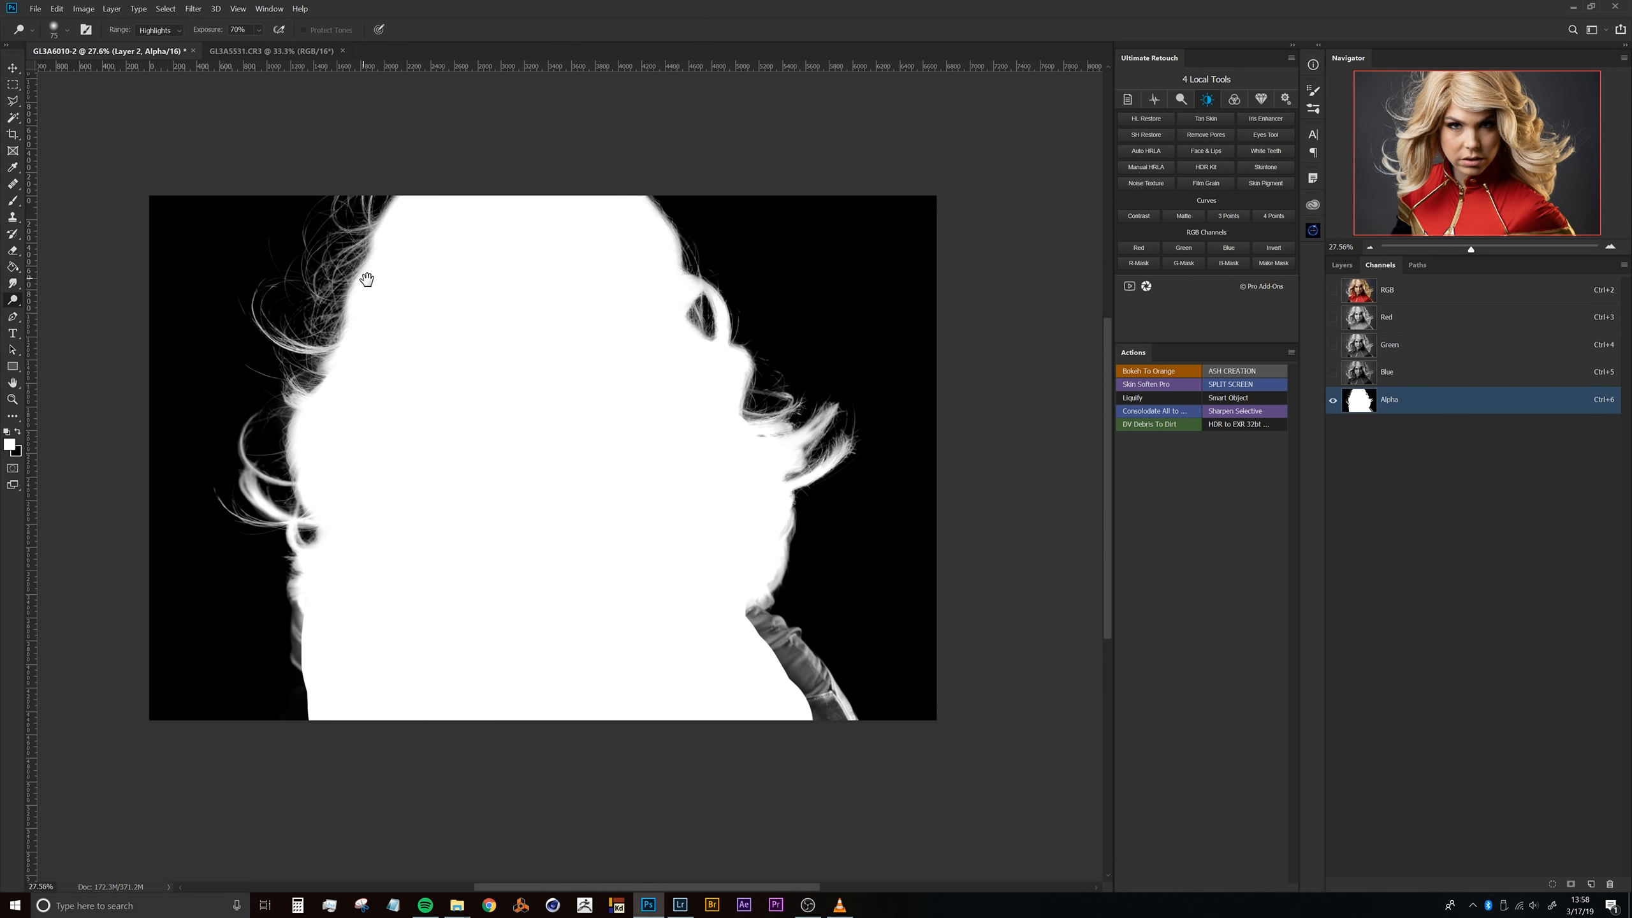
Step: Examine the mask's hair edges on both sides of the subject, especially the fine upper strands on the picture's left side
{"action": "left_click_drag", "start_coordinate": [441, 321], "coordinate": [366, 278]}
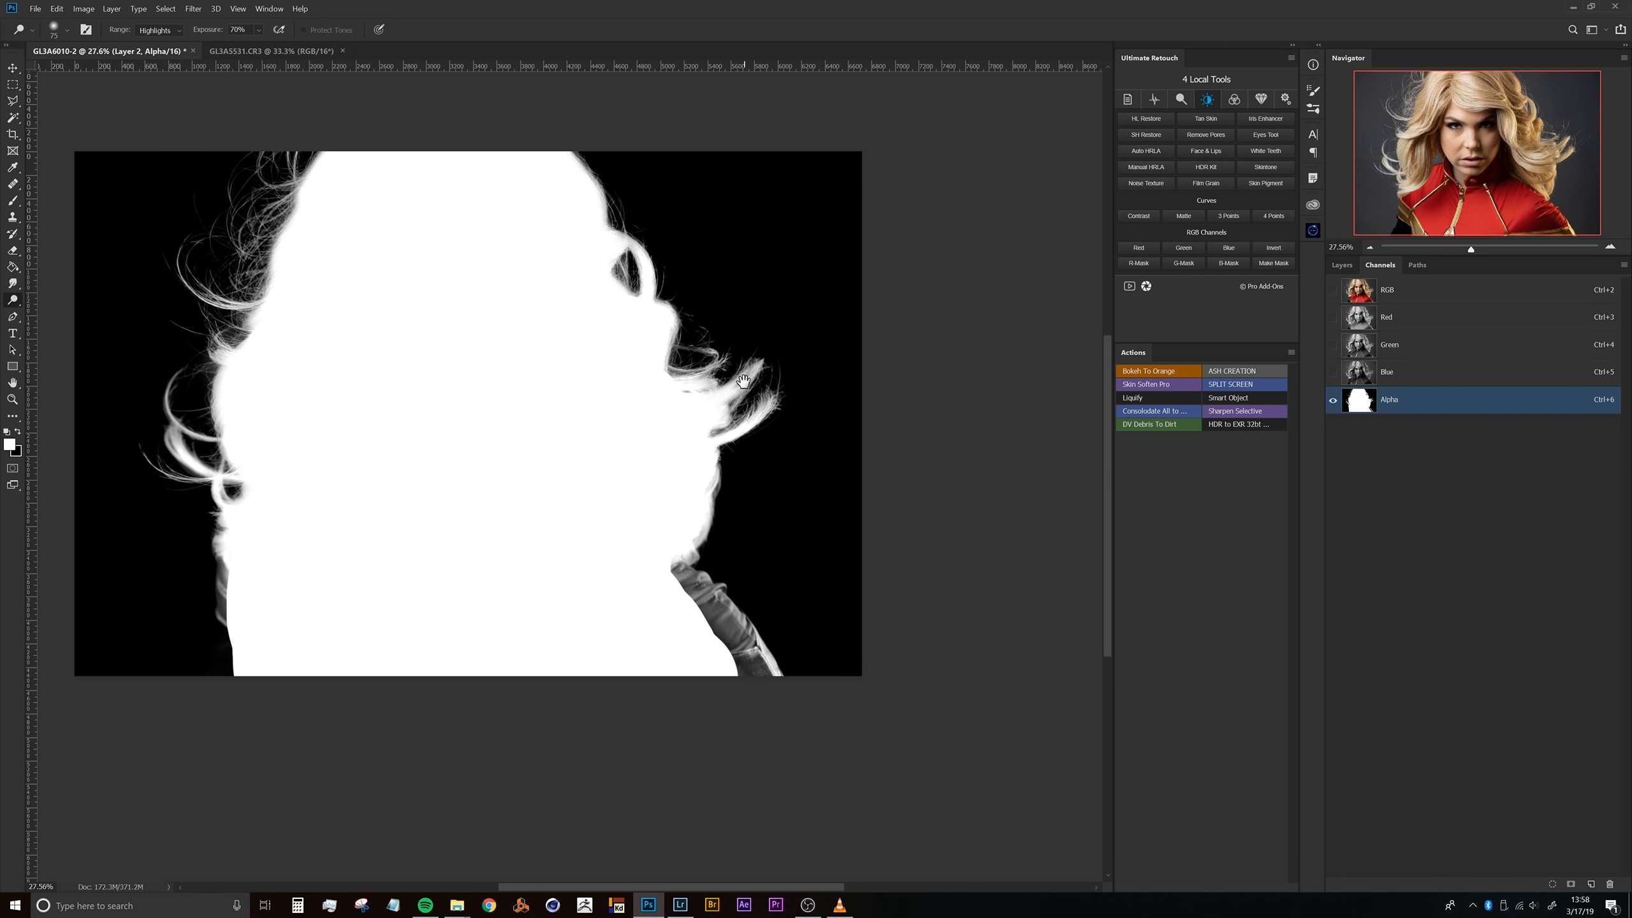
{"action": "left_click_drag", "start_coordinate": [726, 345], "coordinate": [761, 334]}
{"action": "left_click_drag", "start_coordinate": [600, 222], "coordinate": [750, 503]}
{"action": "left_click_drag", "start_coordinate": [527, 248], "coordinate": [631, 525]}
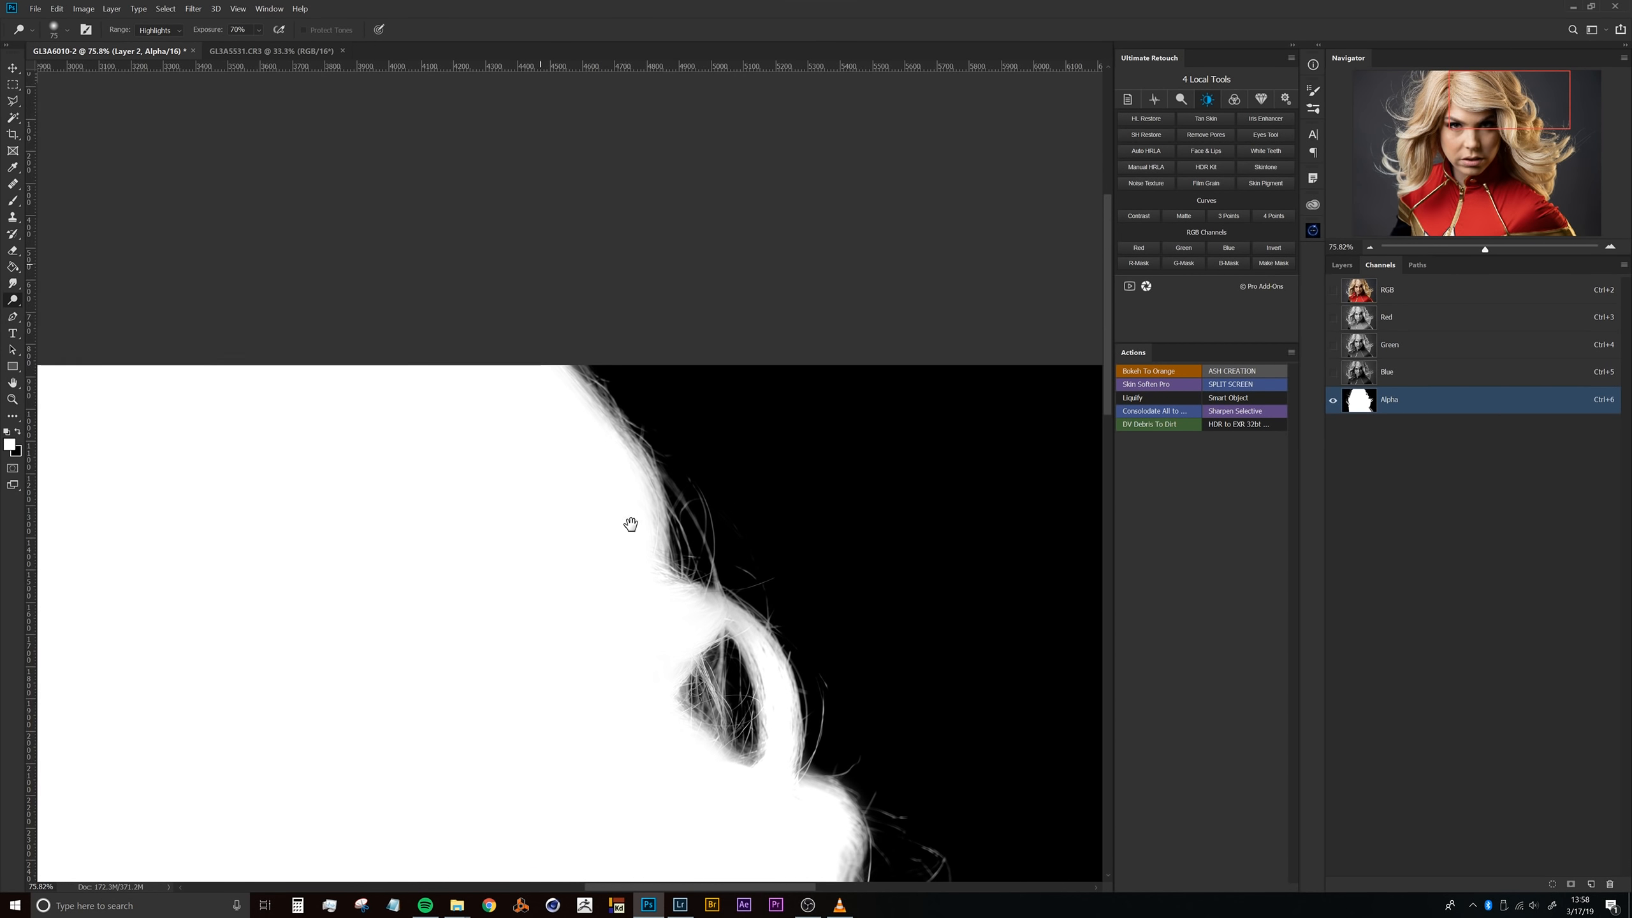
{"action": "left_click_drag", "start_coordinate": [308, 529], "coordinate": [744, 286]}
{"action": "left_click_drag", "start_coordinate": [554, 419], "coordinate": [831, 431]}
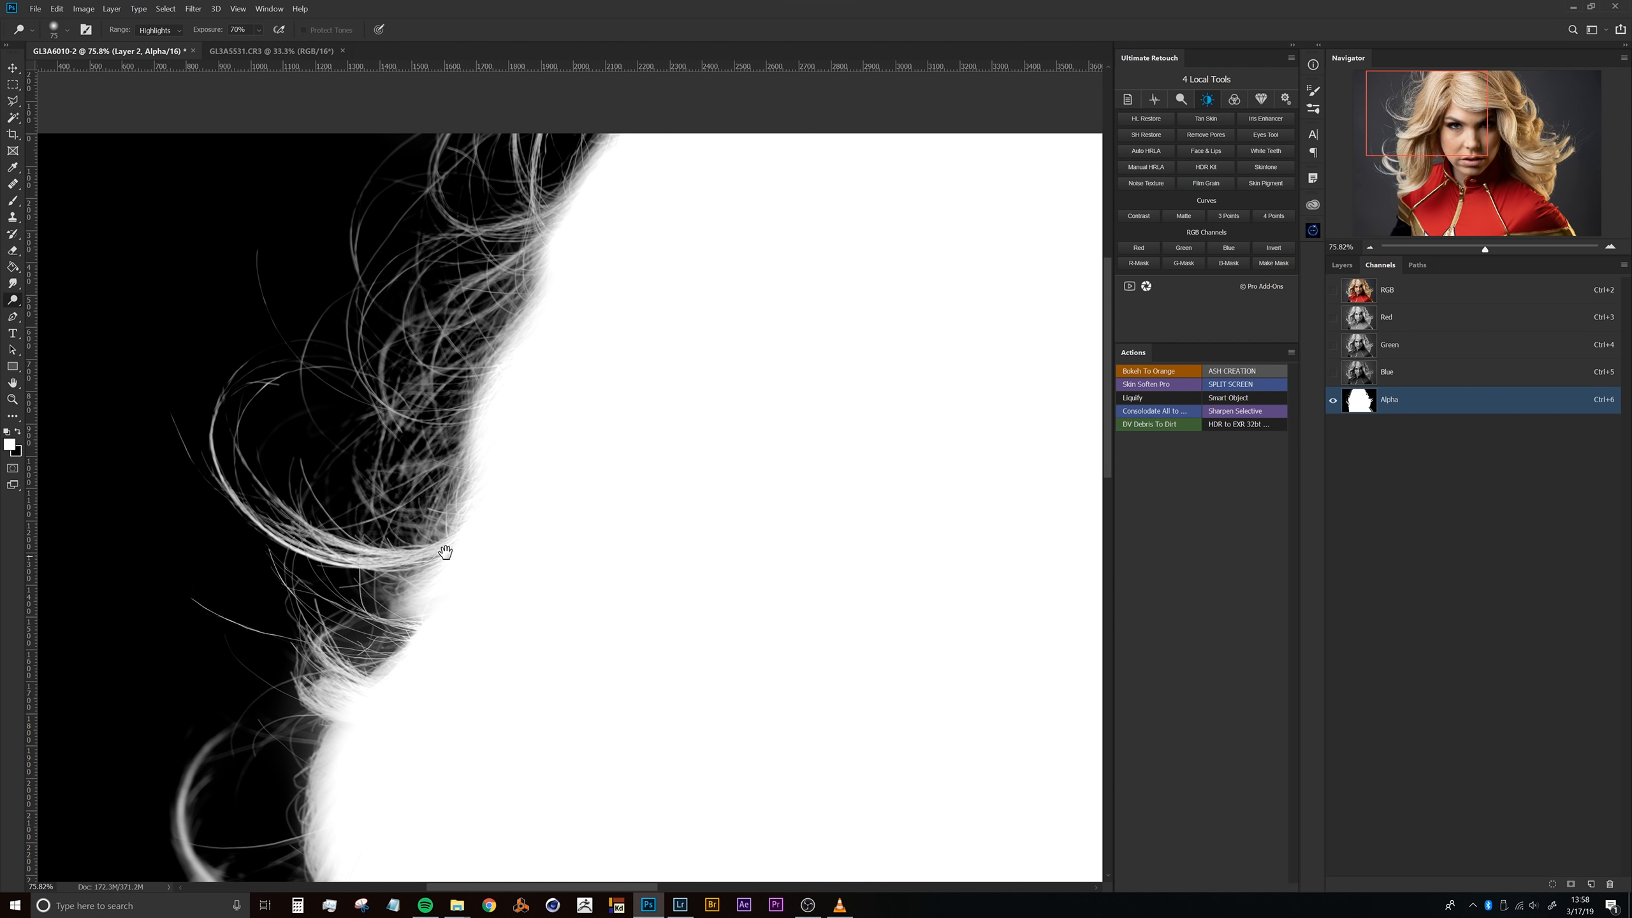
{"action": "left_click_drag", "start_coordinate": [452, 490], "coordinate": [513, 83]}
{"action": "left_click_drag", "start_coordinate": [527, 457], "coordinate": [450, 360]}
{"action": "left_click_drag", "start_coordinate": [479, 412], "coordinate": [446, 411]}
{"action": "left_click_drag", "start_coordinate": [472, 368], "coordinate": [459, 611]}
{"action": "scroll", "coordinate": [475, 386], "scroll_direction": "up", "scroll_amount": 5}
{"action": "left_click_drag", "start_coordinate": [476, 334], "coordinate": [505, 311]}
{"action": "scroll", "coordinate": [479, 373], "scroll_direction": "up", "scroll_amount": 3}
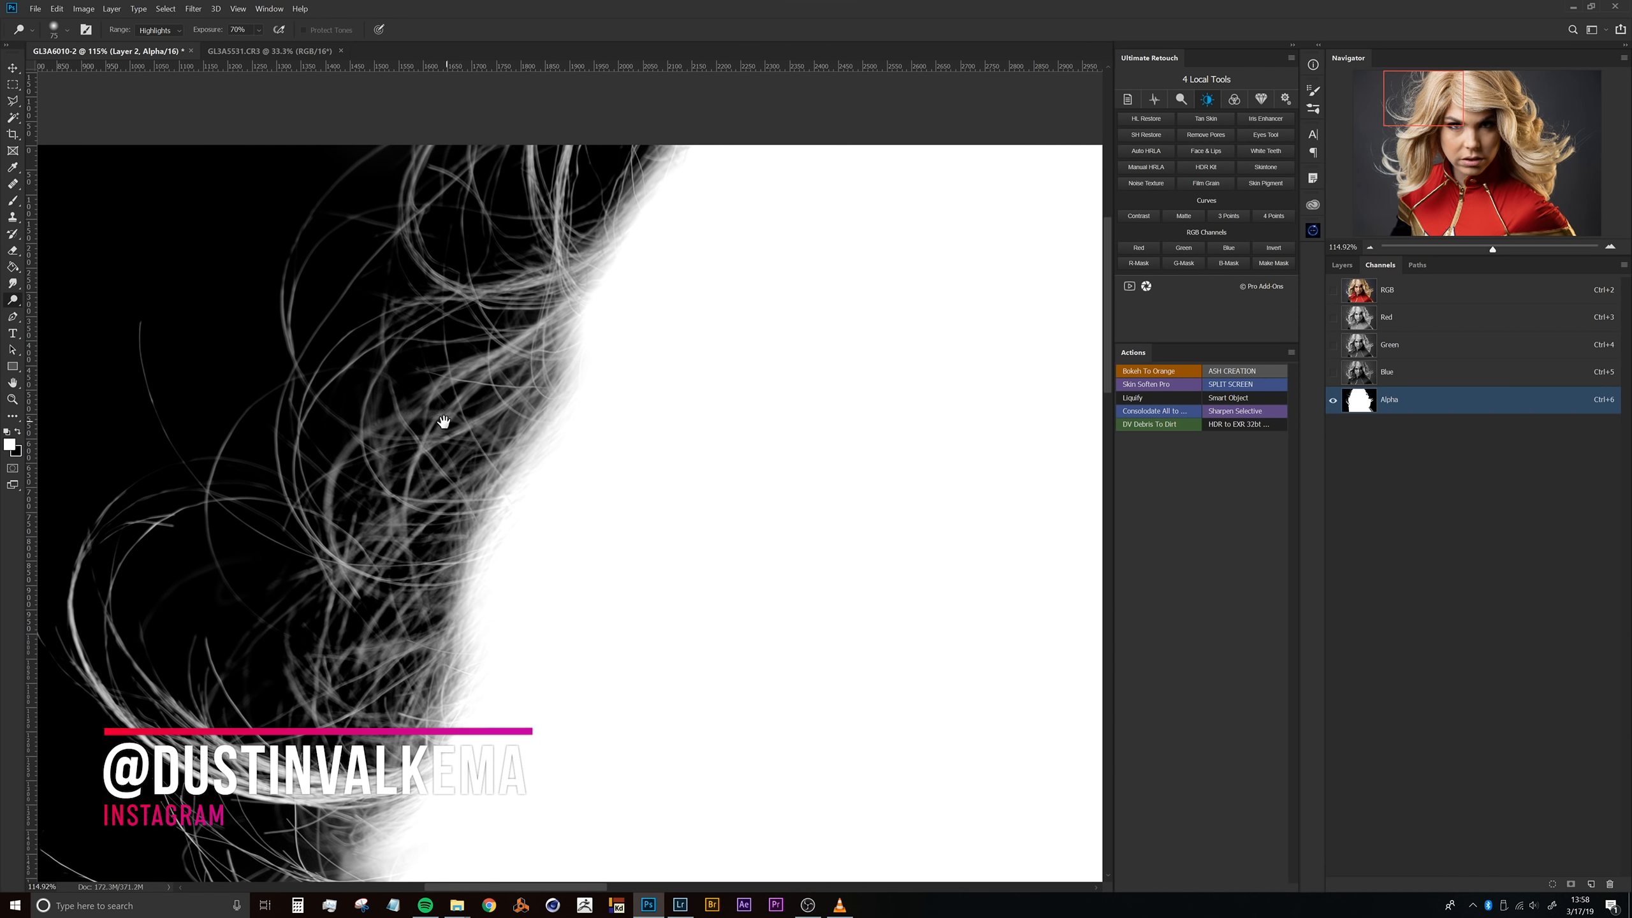
{"action": "scroll", "coordinate": [455, 421], "scroll_direction": "down", "scroll_amount": 3}
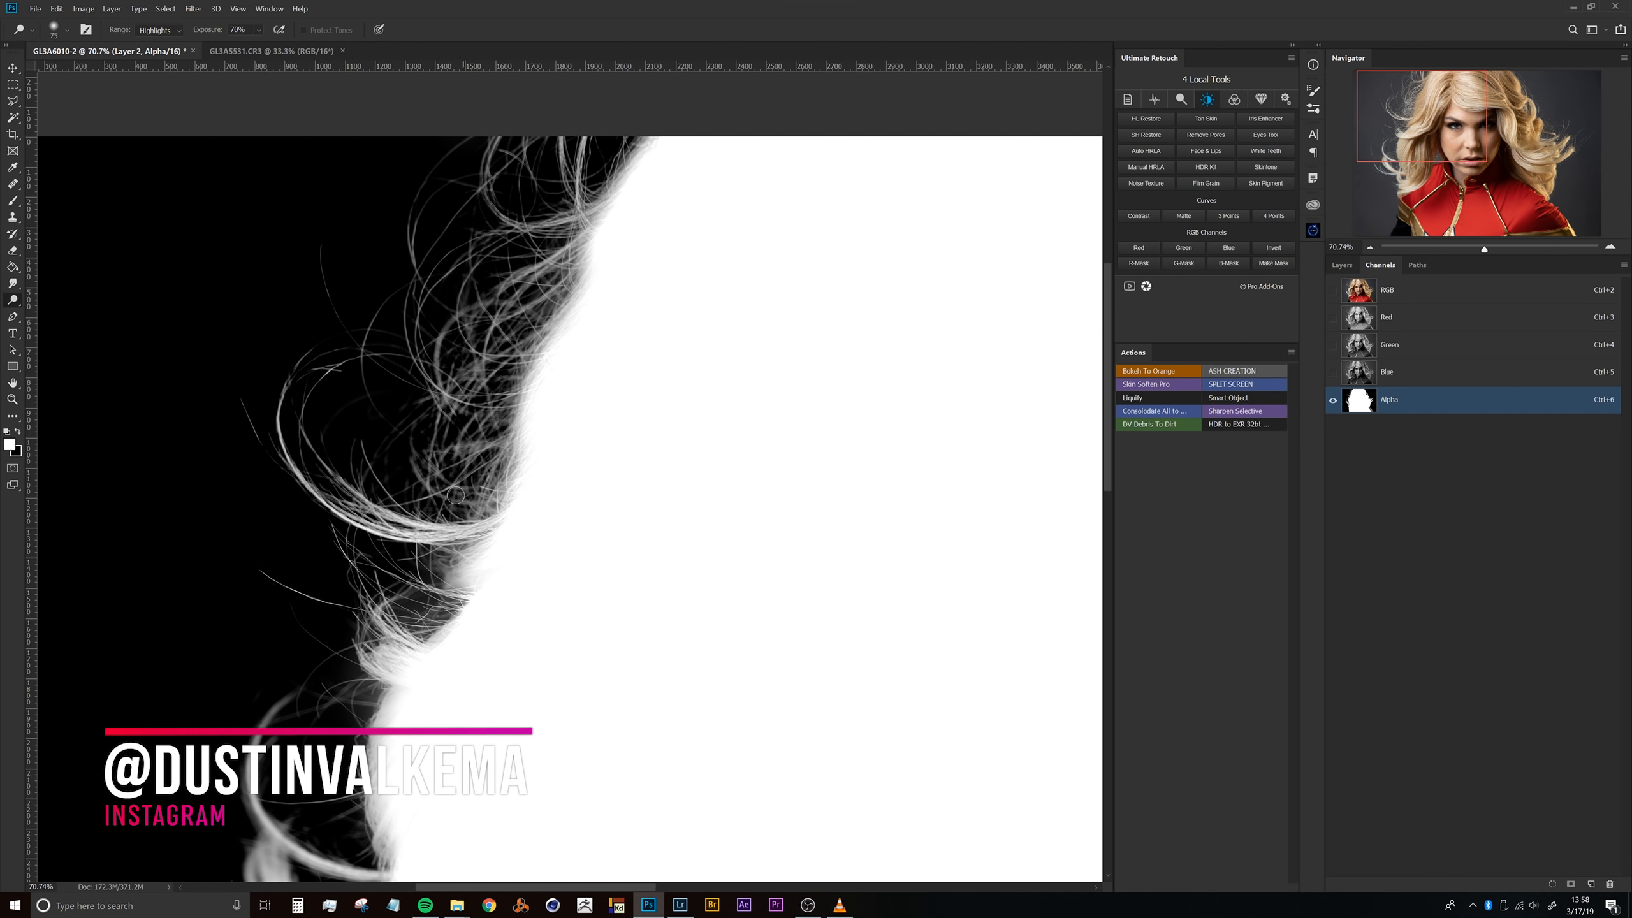
{"action": "scroll", "coordinate": [512, 462], "scroll_direction": "down", "scroll_amount": 3}
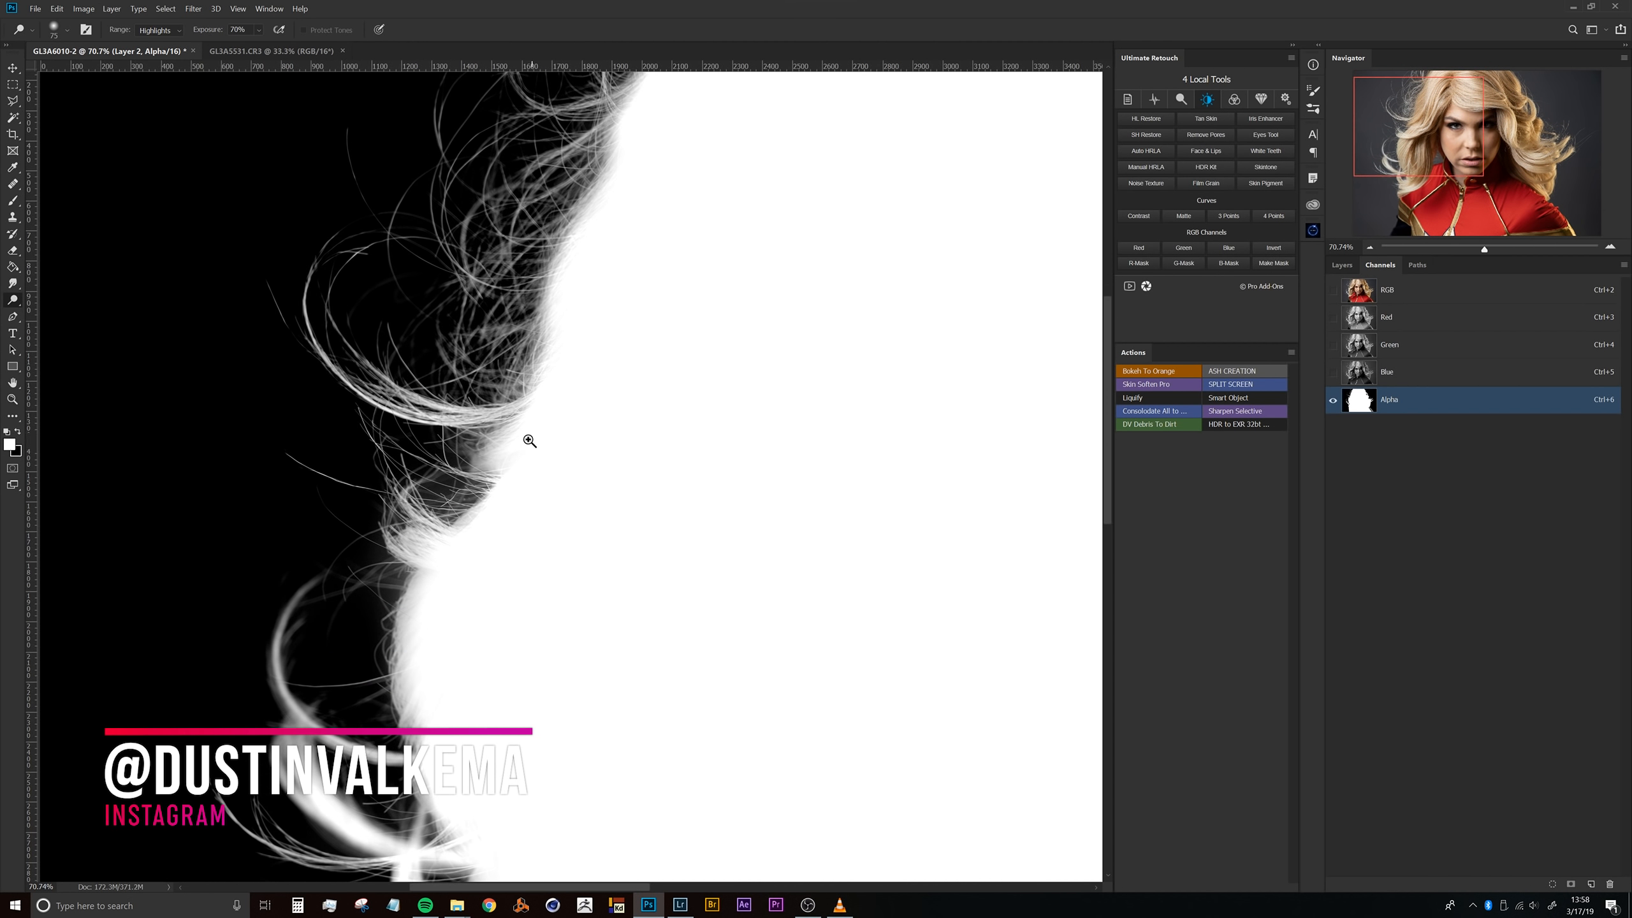
{"action": "scroll", "coordinate": [502, 514], "scroll_direction": "up", "scroll_amount": 3}
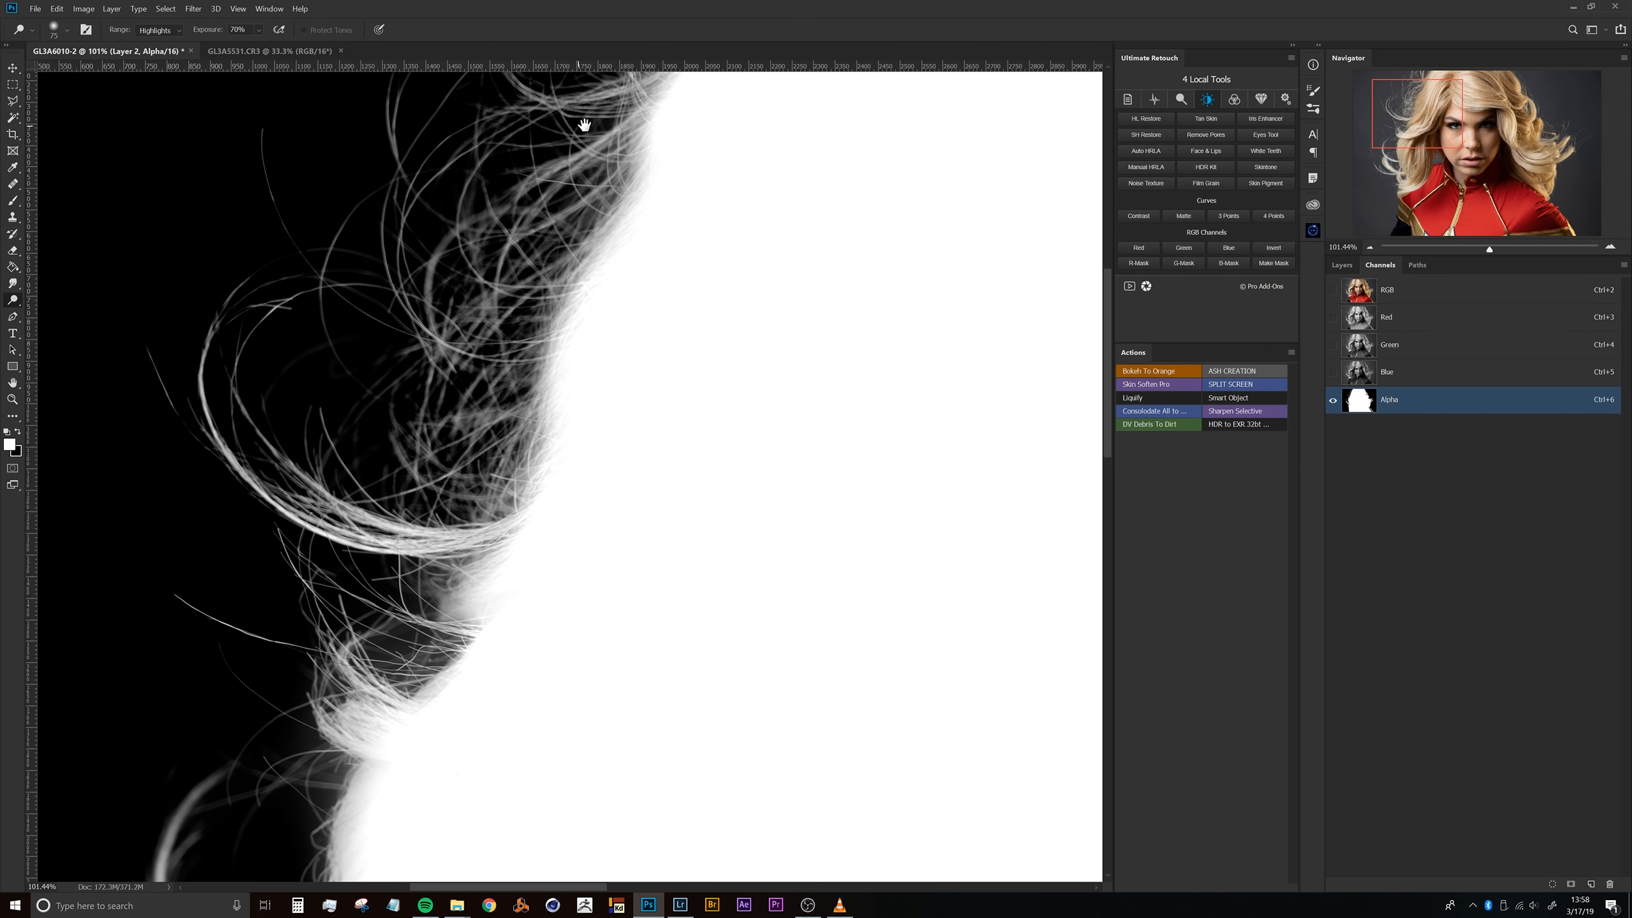
{"action": "scroll", "coordinate": [573, 127], "scroll_direction": "down", "scroll_amount": 4}
Step: With the Burn tool at Shadows range and 32% exposure, darken the grey haze around the strands below the large left-hand curl
{"action": "right_click", "coordinate": [12, 299]}
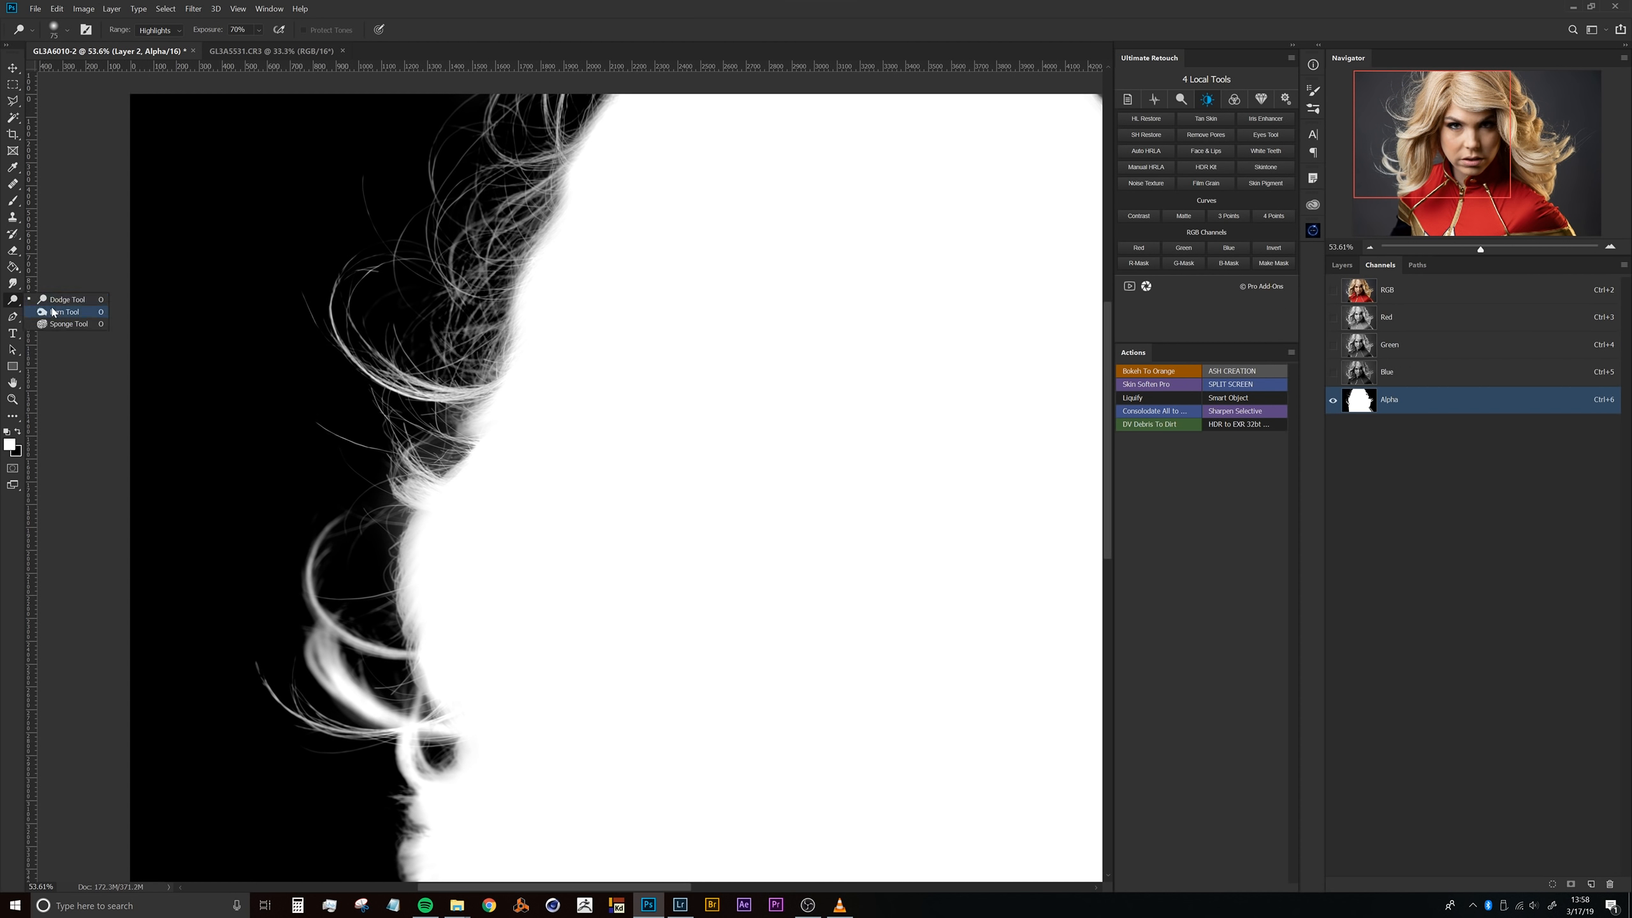
{"action": "left_click", "coordinate": [55, 312]}
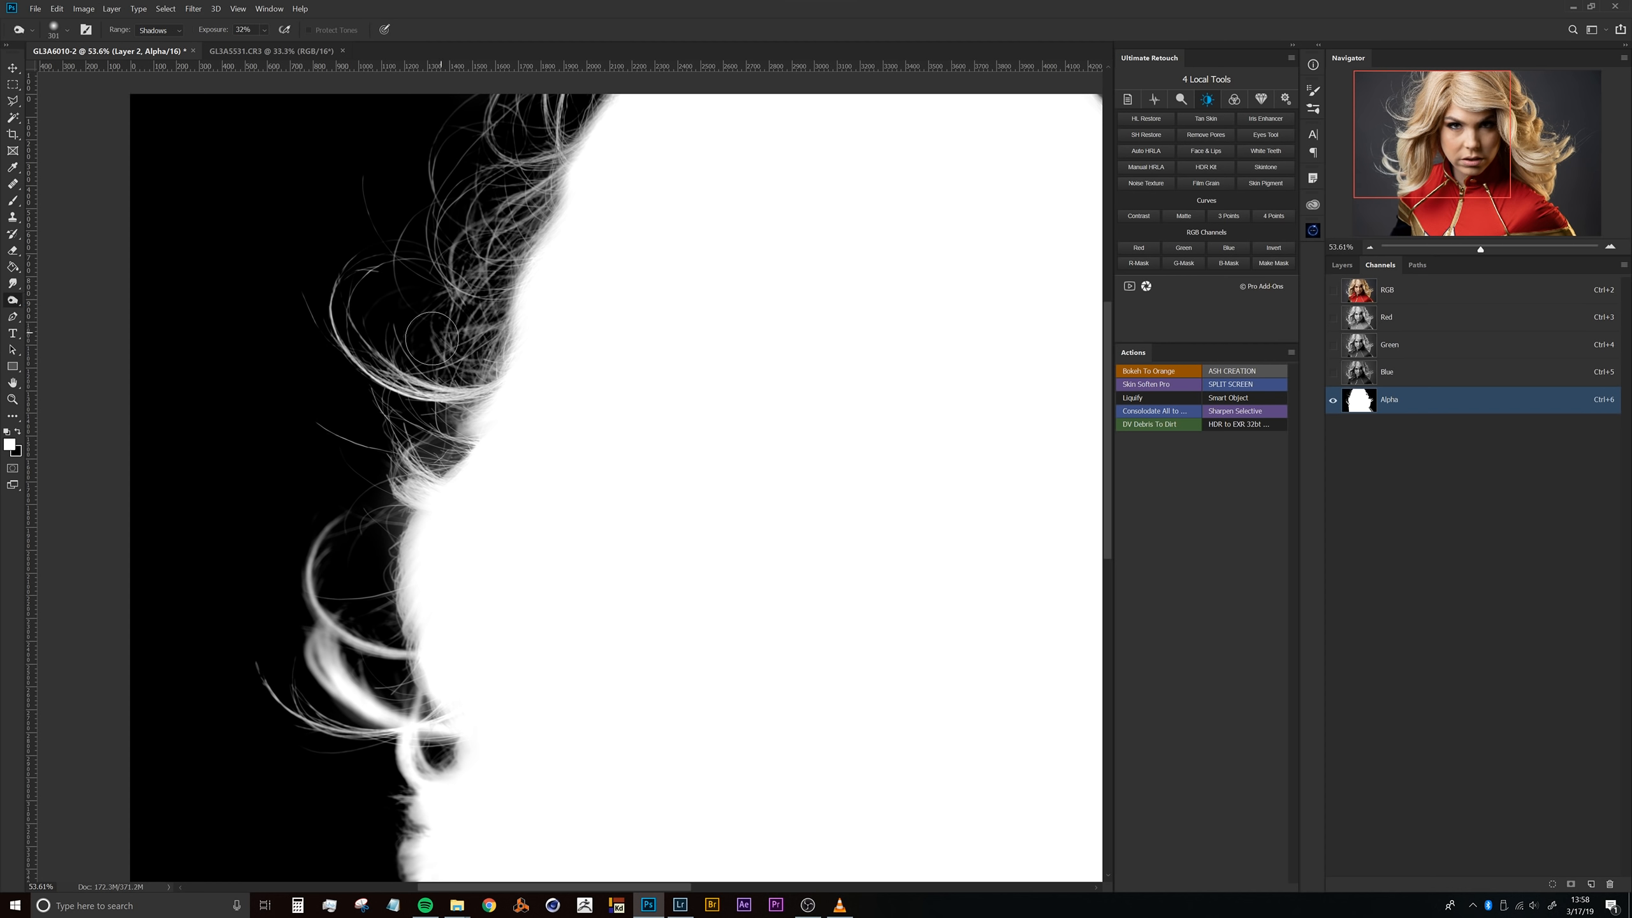
{"action": "left_click_drag", "start_coordinate": [392, 493], "coordinate": [377, 572]}
{"action": "mouse_move", "coordinate": [461, 446]}
{"action": "left_mouse_down"}
{"action": "mouse_move", "coordinate": [501, 445]}
{"action": "mouse_move", "coordinate": [438, 454]}
{"action": "mouse_move", "coordinate": [485, 394]}
{"action": "mouse_move", "coordinate": [460, 385]}
{"action": "left_mouse_up"}
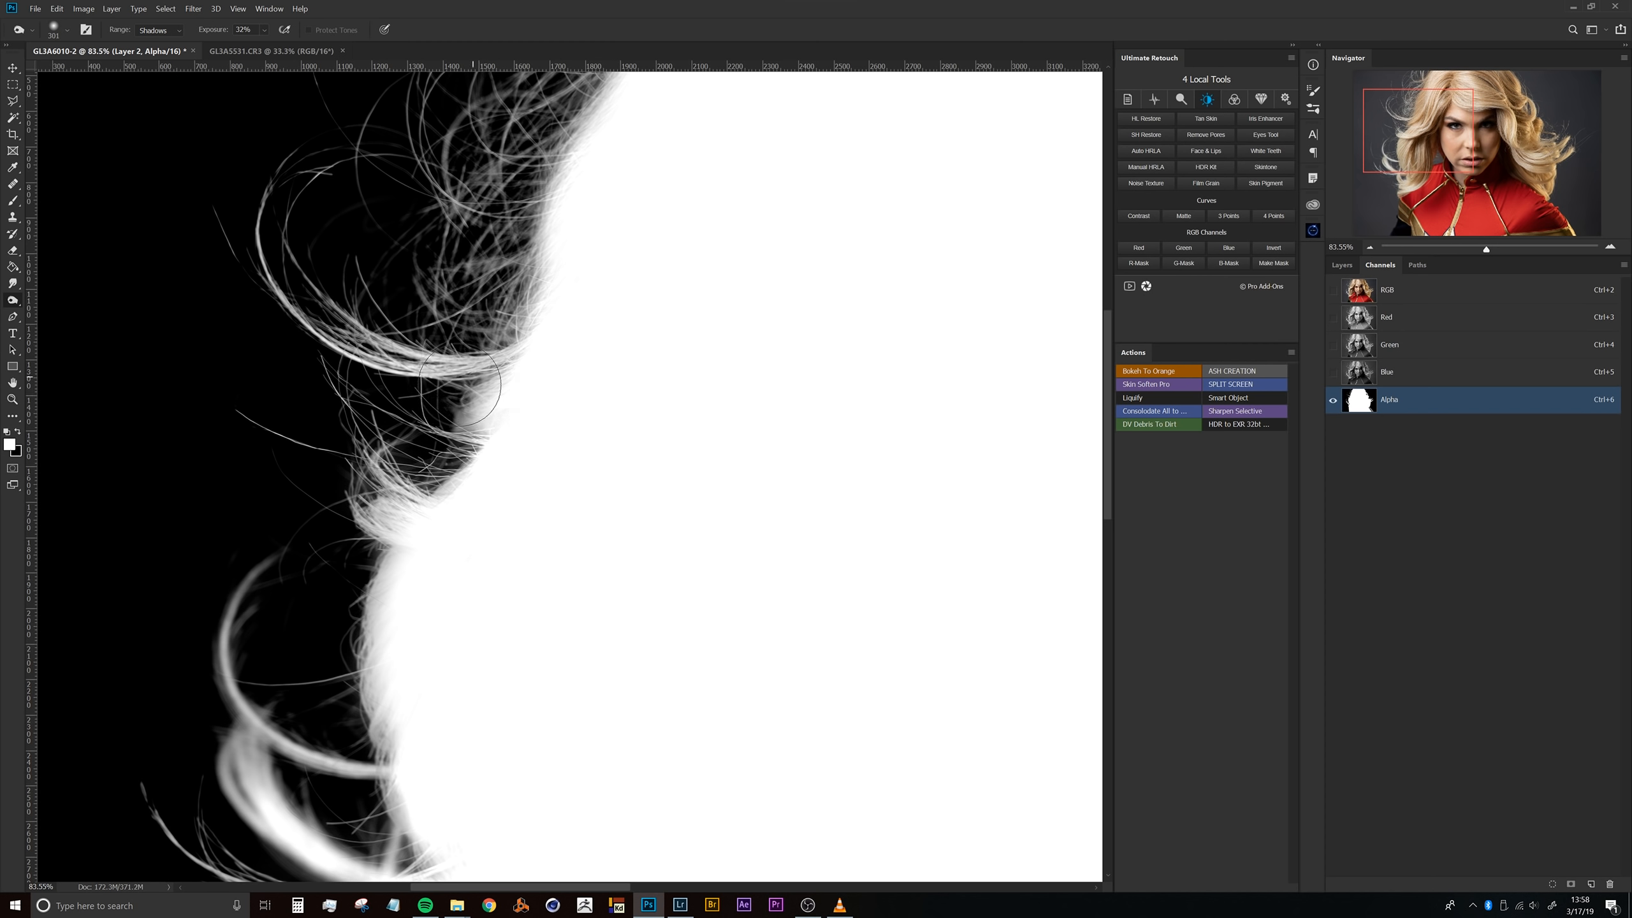
{"action": "mouse_move", "coordinate": [502, 314]}
{"action": "left_mouse_down"}
{"action": "mouse_move", "coordinate": [483, 321]}
{"action": "mouse_move", "coordinate": [411, 270]}
{"action": "left_mouse_up"}
{"action": "left_click_drag", "start_coordinate": [470, 217], "coordinate": [495, 185]}
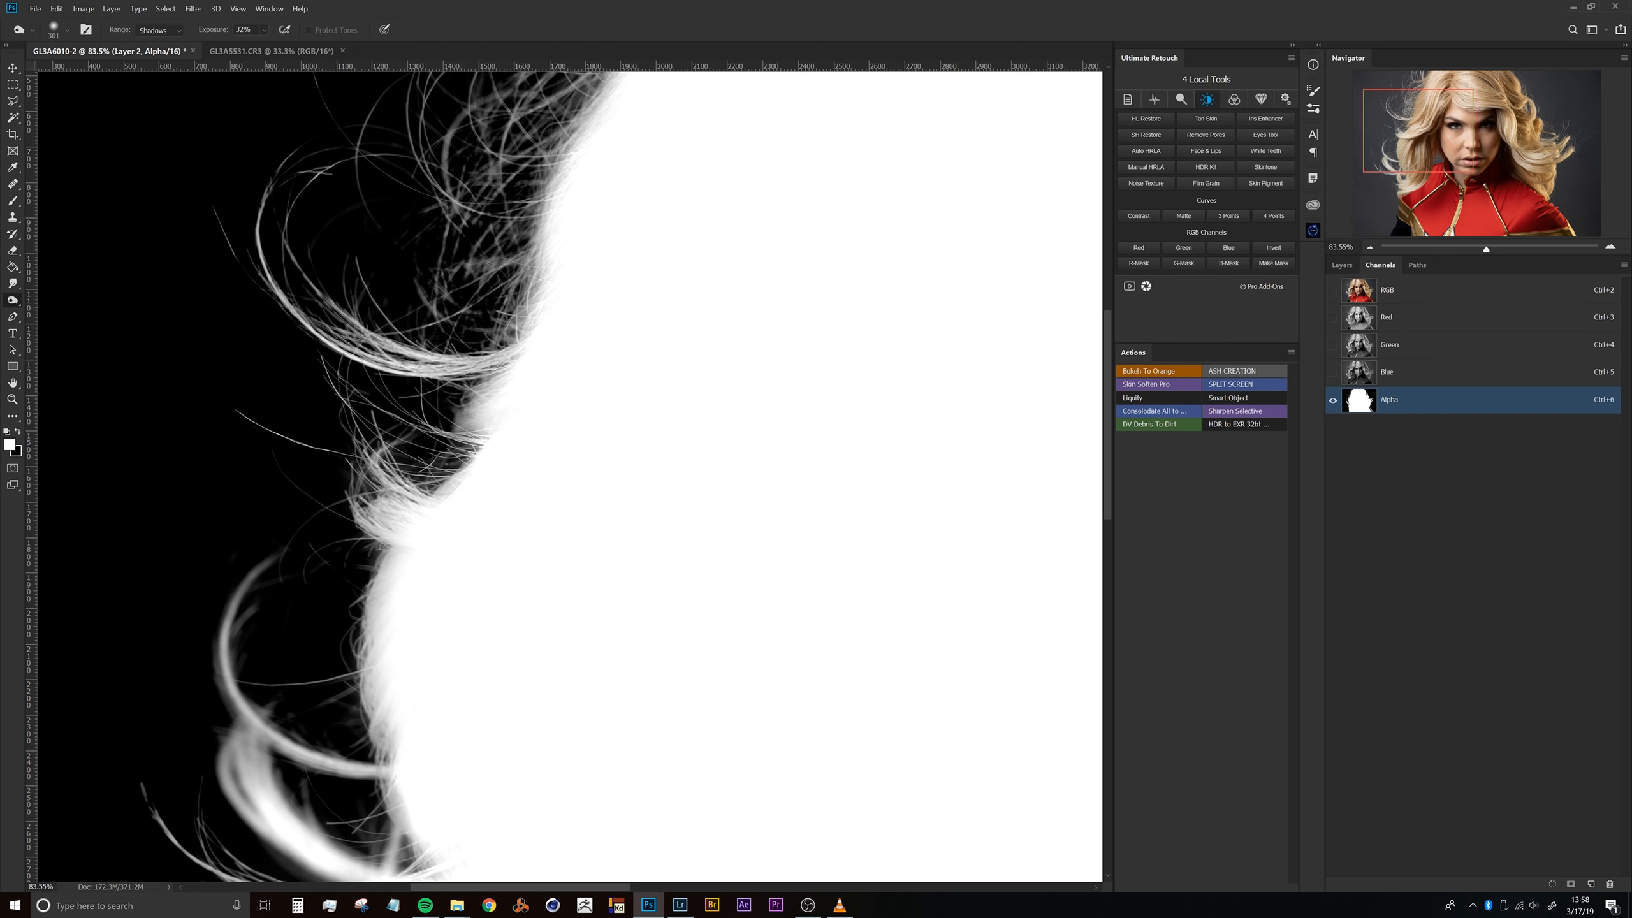
{"action": "left_click_drag", "start_coordinate": [476, 418], "coordinate": [445, 448]}
Step: Burn the shadows between the fine upper strands along the hair edge on the picture's left side
{"action": "left_click_drag", "start_coordinate": [528, 266], "coordinate": [456, 452]}
{"action": "mouse_move", "coordinate": [496, 287]}
{"action": "left_mouse_down"}
{"action": "mouse_move", "coordinate": [433, 389]}
{"action": "mouse_move", "coordinate": [477, 343]}
{"action": "left_mouse_up"}
{"action": "left_click_drag", "start_coordinate": [463, 258], "coordinate": [374, 331]}
{"action": "left_click_drag", "start_coordinate": [545, 172], "coordinate": [469, 315]}
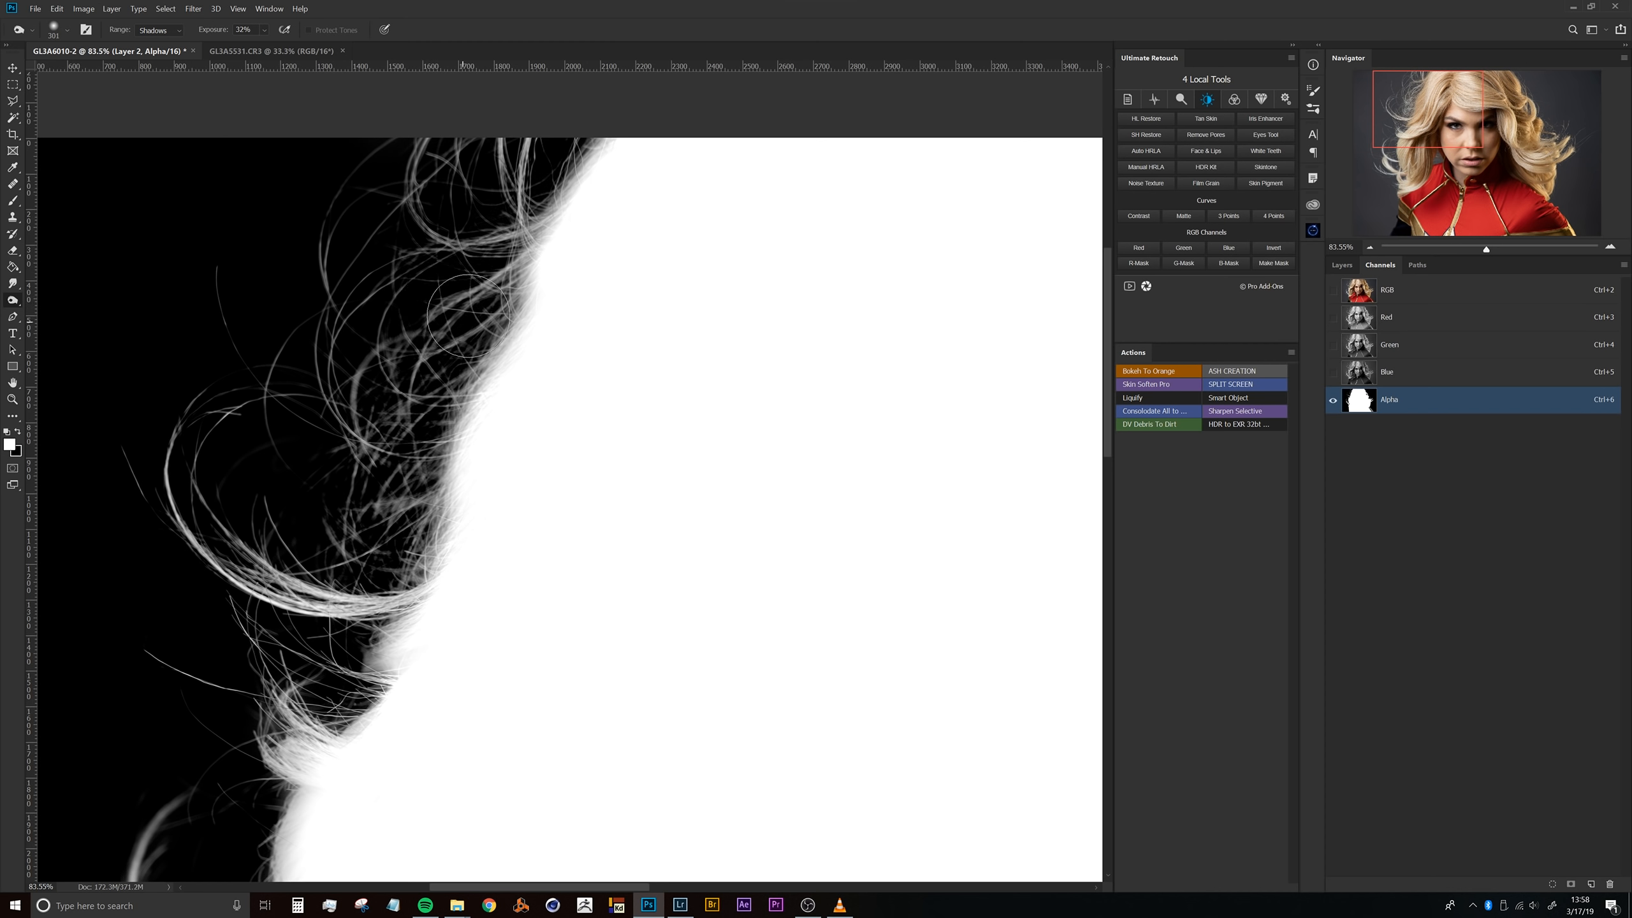
{"action": "left_click_drag", "start_coordinate": [443, 446], "coordinate": [402, 554]}
{"action": "mouse_move", "coordinate": [546, 474]}
{"action": "left_mouse_down"}
{"action": "mouse_move", "coordinate": [427, 464]}
{"action": "mouse_move", "coordinate": [543, 410]}
{"action": "mouse_move", "coordinate": [591, 409]}
{"action": "left_mouse_up"}
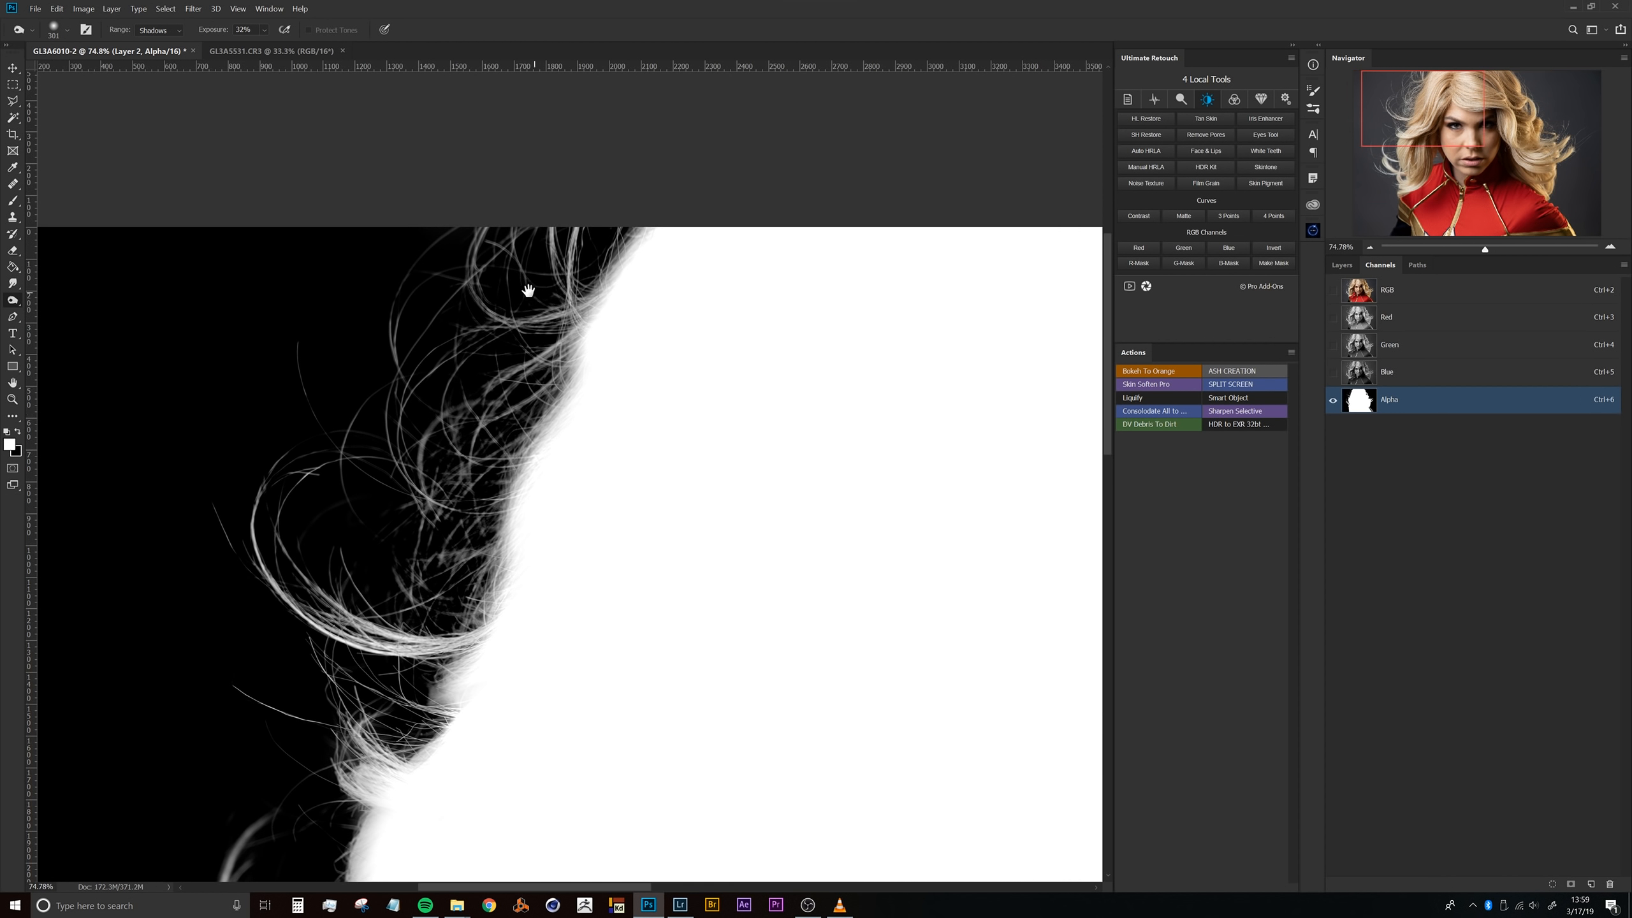
Step: Check the whole mask and load the Alpha channel as a selection
{"action": "left_click_drag", "start_coordinate": [490, 599], "coordinate": [490, 341]}
{"action": "left_click_drag", "start_coordinate": [490, 438], "coordinate": [382, 446]}
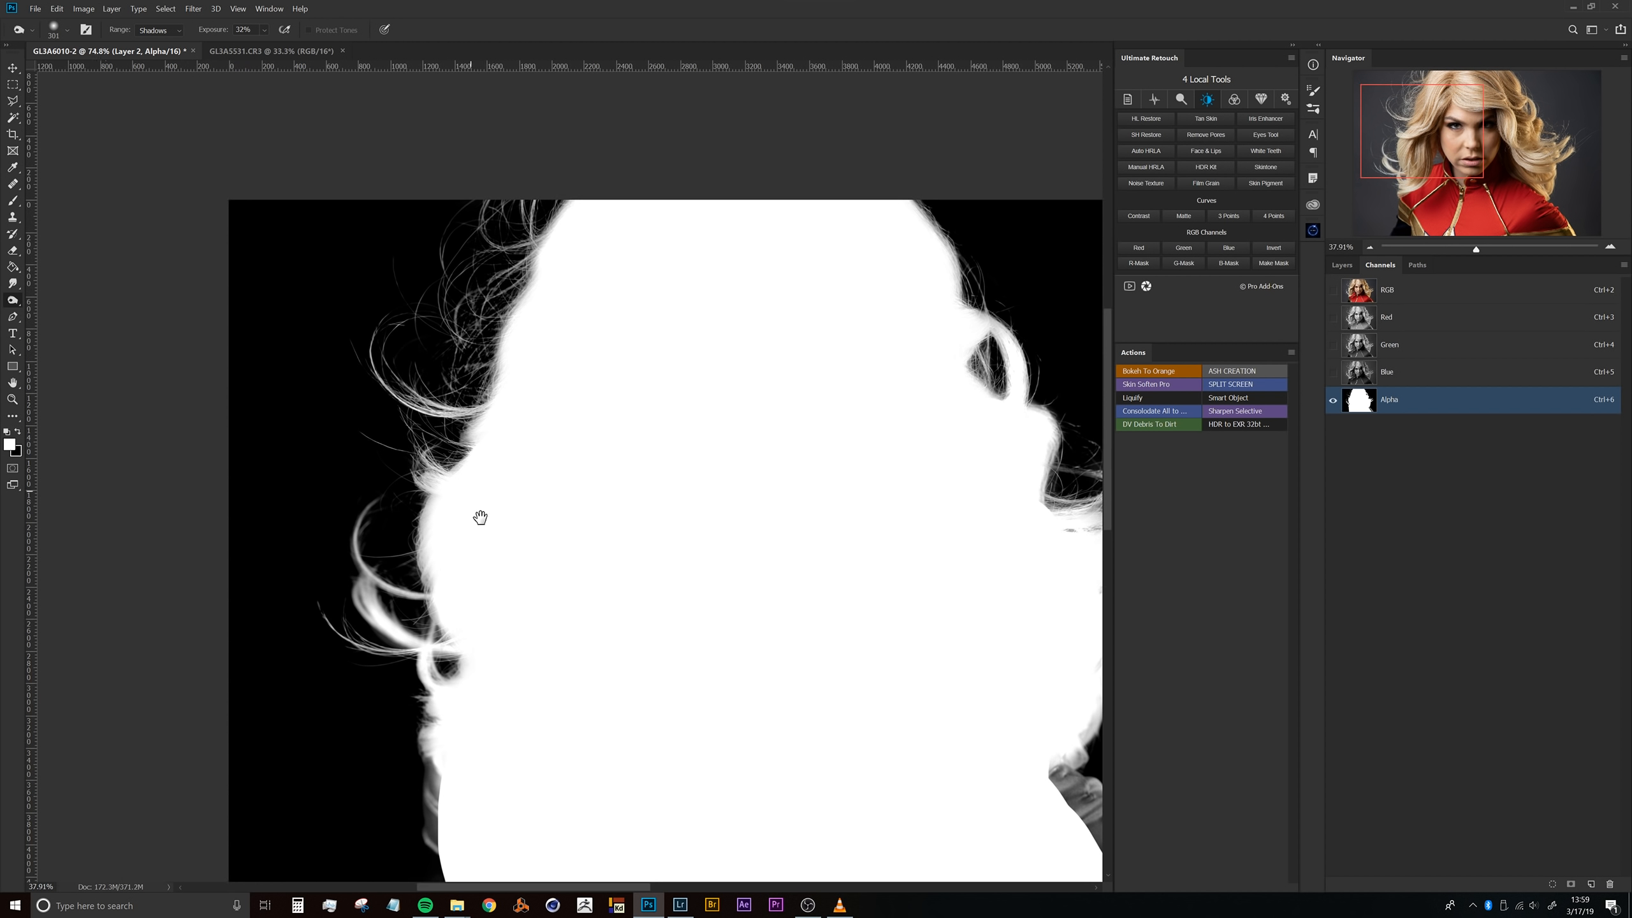
{"action": "left_click_drag", "start_coordinate": [488, 604], "coordinate": [440, 459]}
{"action": "left_click_drag", "start_coordinate": [545, 547], "coordinate": [313, 511]}
{"action": "left_click_drag", "start_coordinate": [193, 518], "coordinate": [231, 509]}
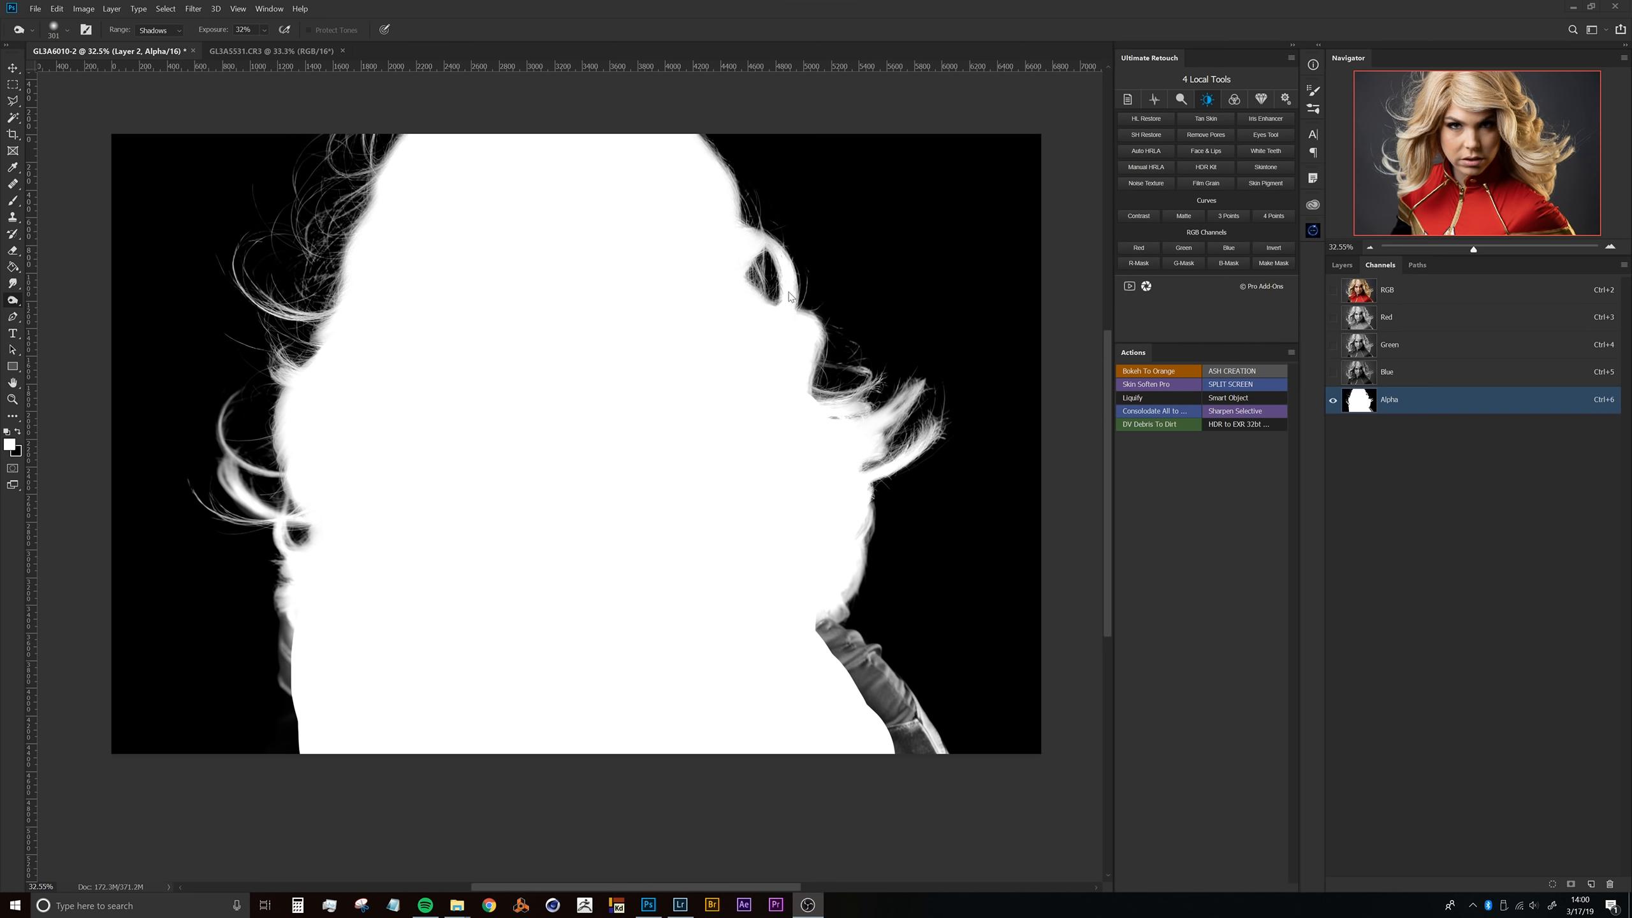
{"action": "left_click", "coordinate": [1356, 402]}
{"action": "left_click", "coordinate": [1361, 401], "text": "ctrl"}
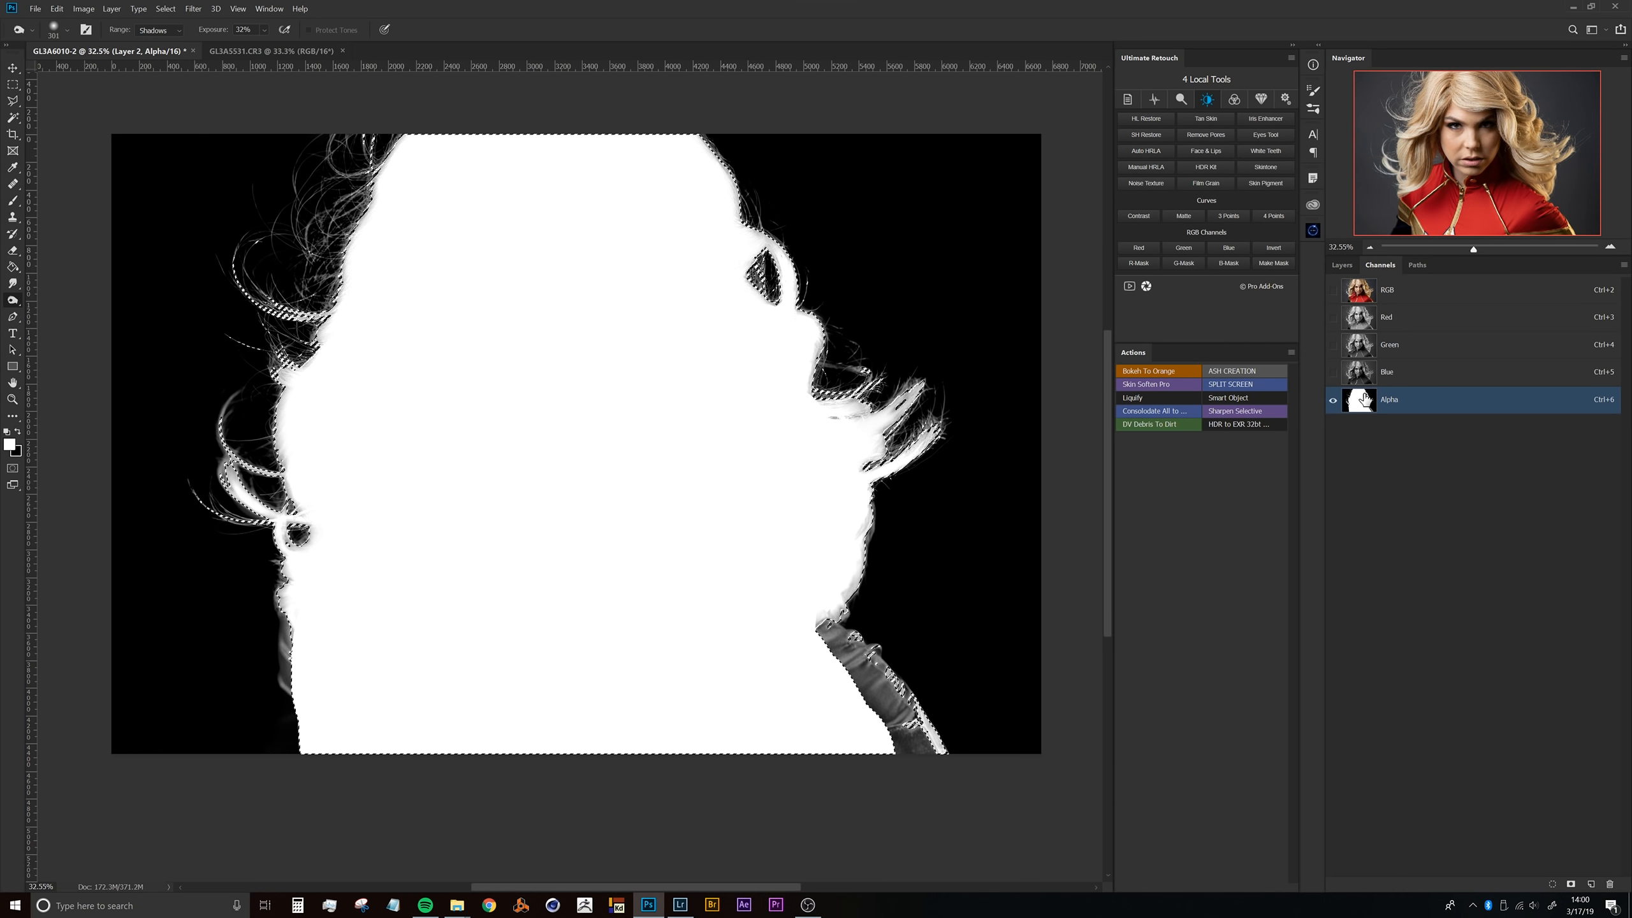
Step: Add a layer mask to Layer 2 from the selection and hide the Background layer
{"action": "left_click", "coordinate": [1341, 264]}
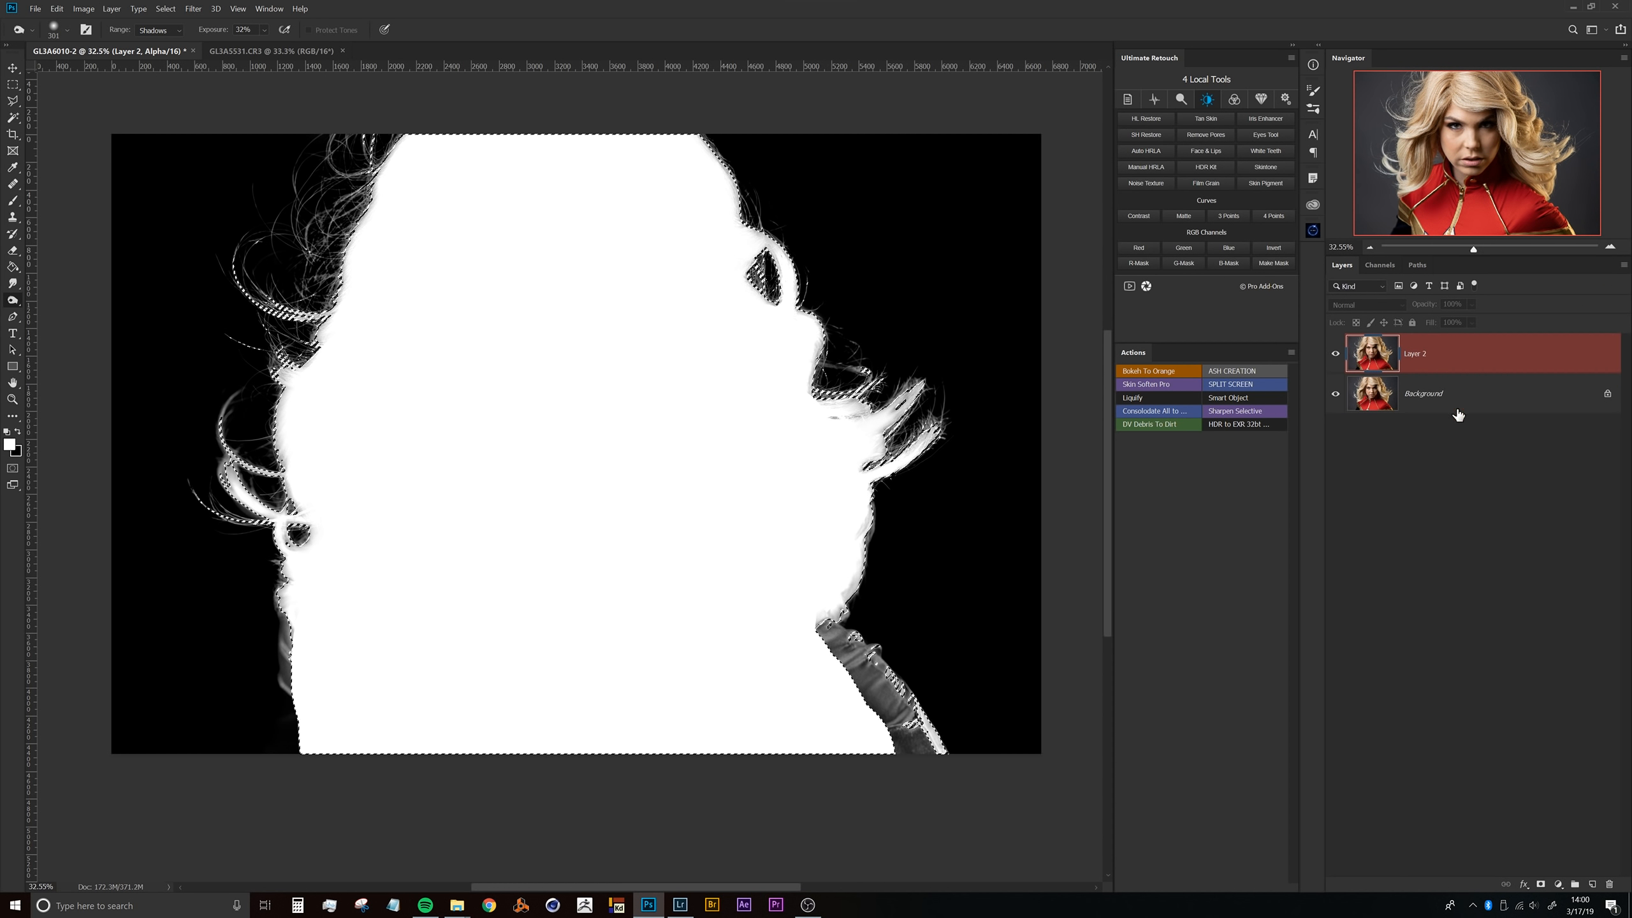
{"action": "left_click", "coordinate": [1541, 885]}
{"action": "left_click", "coordinate": [1335, 394]}
{"action": "scroll", "coordinate": [635, 514], "scroll_direction": "down", "scroll_amount": 2}
Step: Undo a mistaken mask on the Background and add a neutral mid-grey Solid Color fill layer above it instead
{"action": "left_click", "coordinate": [1423, 393]}
{"action": "left_click", "coordinate": [1541, 885]}
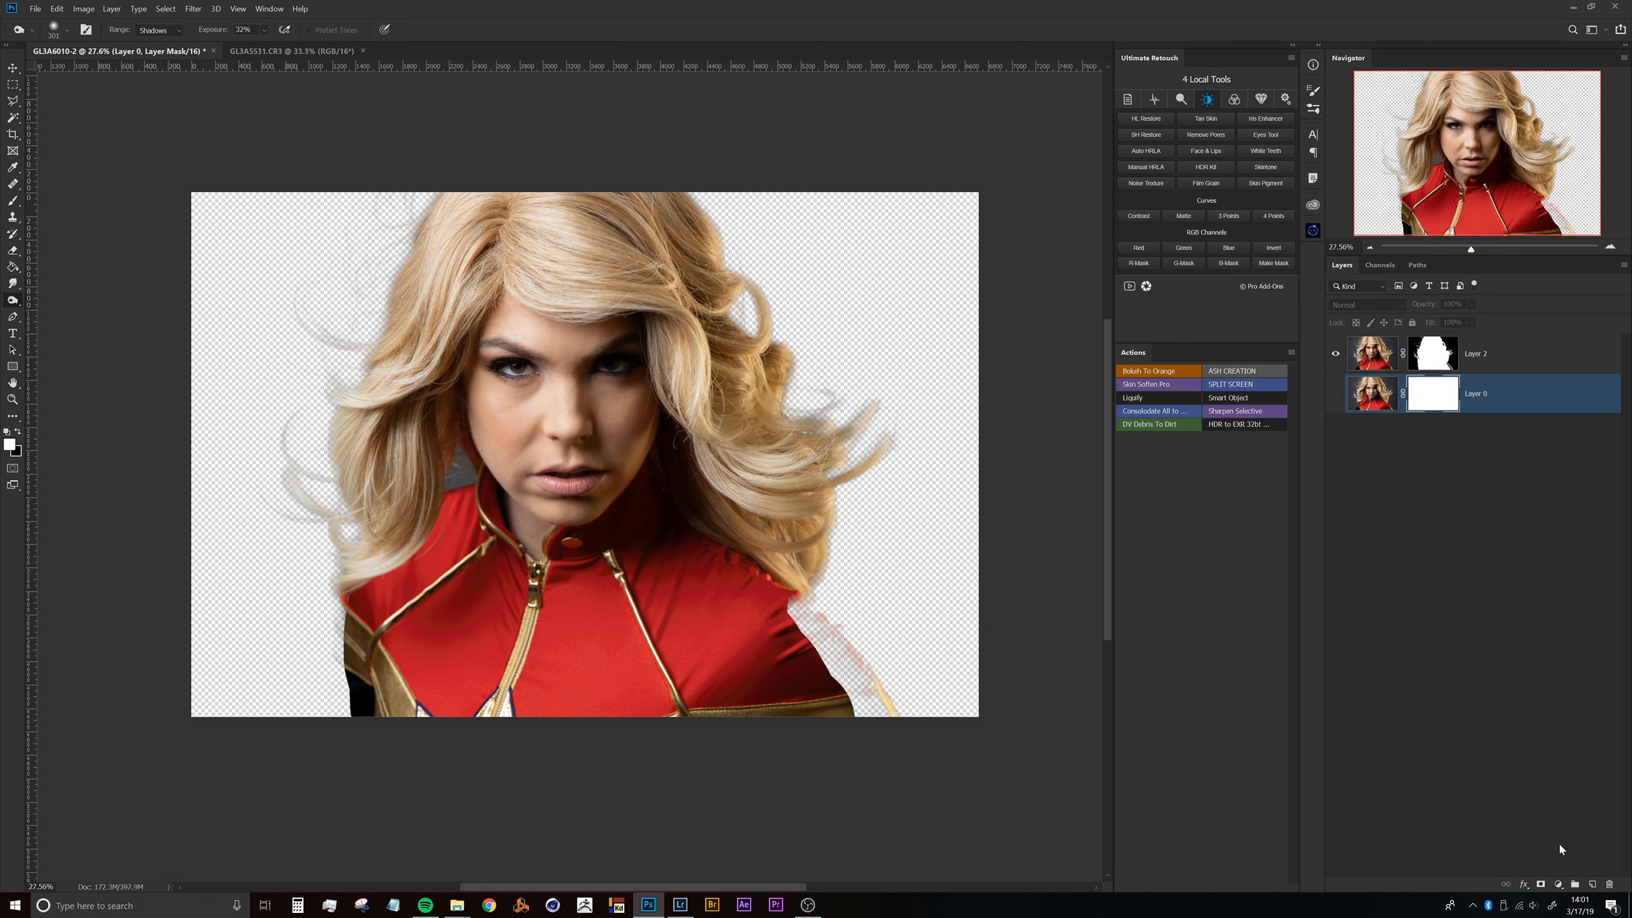
{"action": "key", "text": "ctrl+z"}
{"action": "left_click", "coordinate": [1559, 885]}
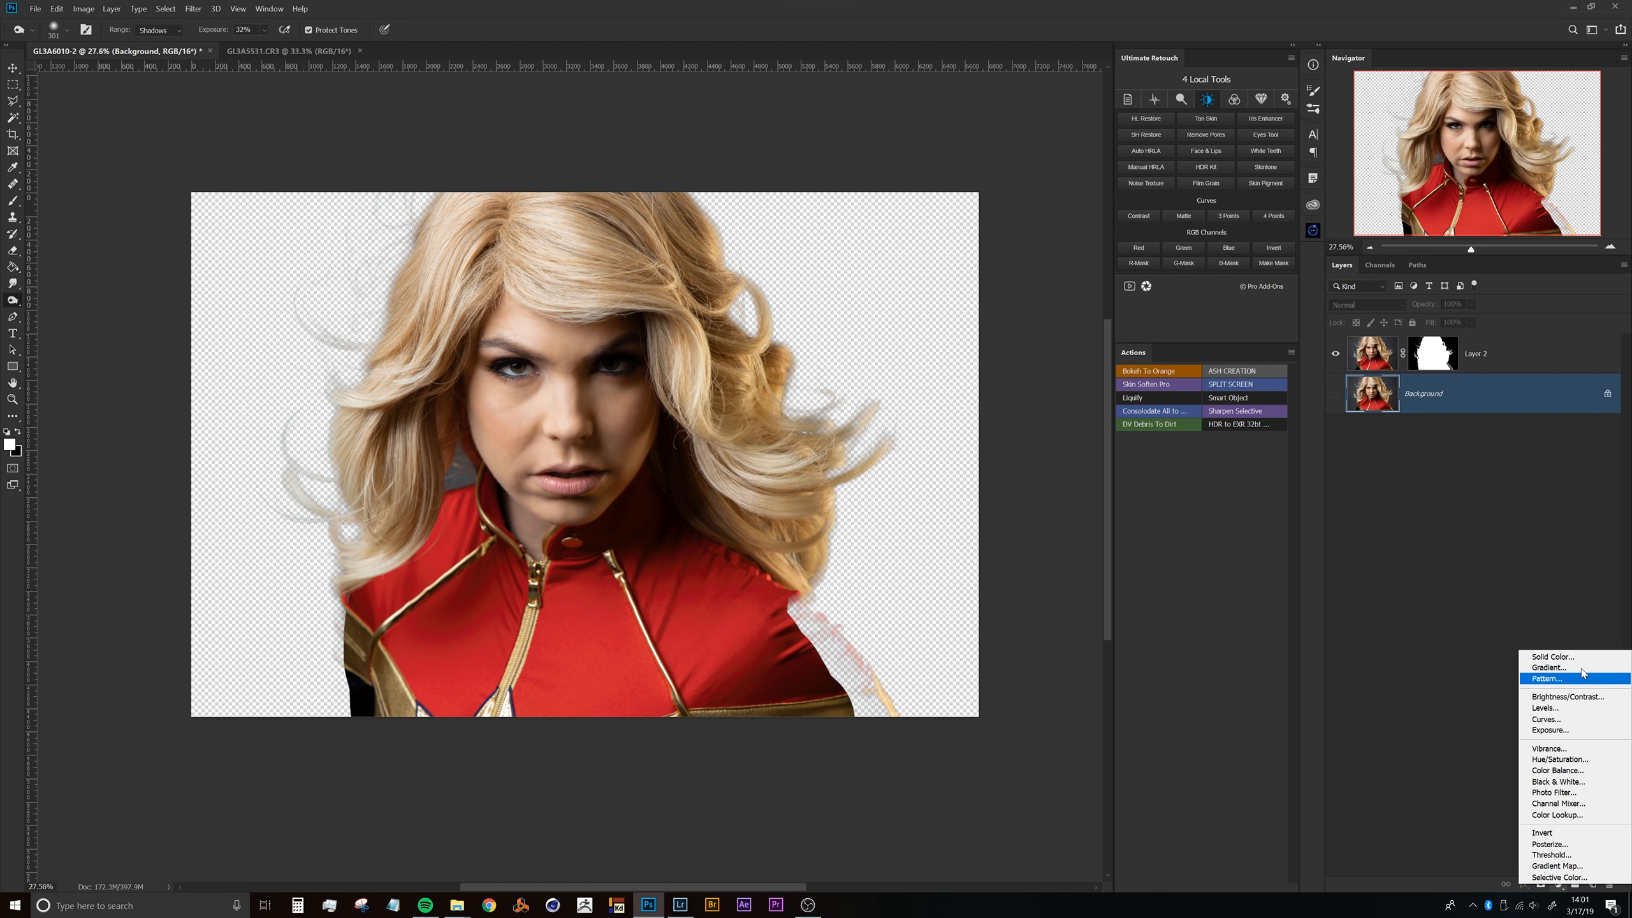
{"action": "left_click", "coordinate": [1542, 656]}
{"action": "left_click_drag", "start_coordinate": [999, 427], "coordinate": [861, 418]}
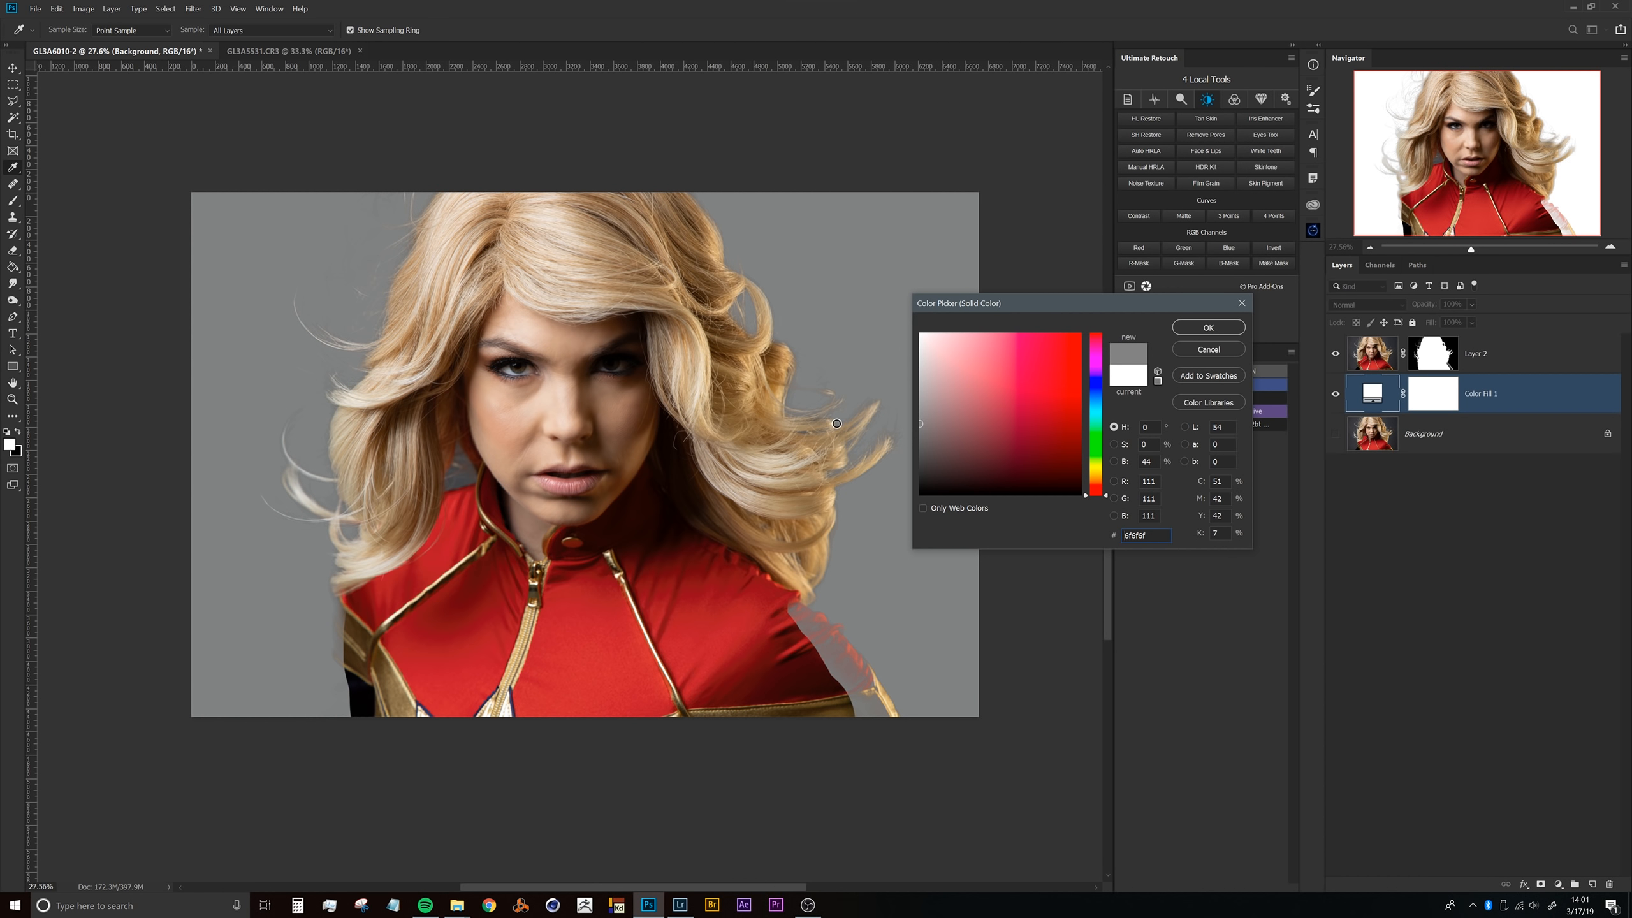
{"action": "left_click", "coordinate": [1191, 332]}
Step: Examine the cut-out hair edges against the grey fill on the picture's left side
{"action": "left_click_drag", "start_coordinate": [492, 476], "coordinate": [526, 450]}
{"action": "left_click_drag", "start_coordinate": [412, 391], "coordinate": [474, 341]}
{"action": "left_click_drag", "start_coordinate": [463, 334], "coordinate": [473, 633]}
{"action": "left_click_drag", "start_coordinate": [615, 462], "coordinate": [569, 475]}
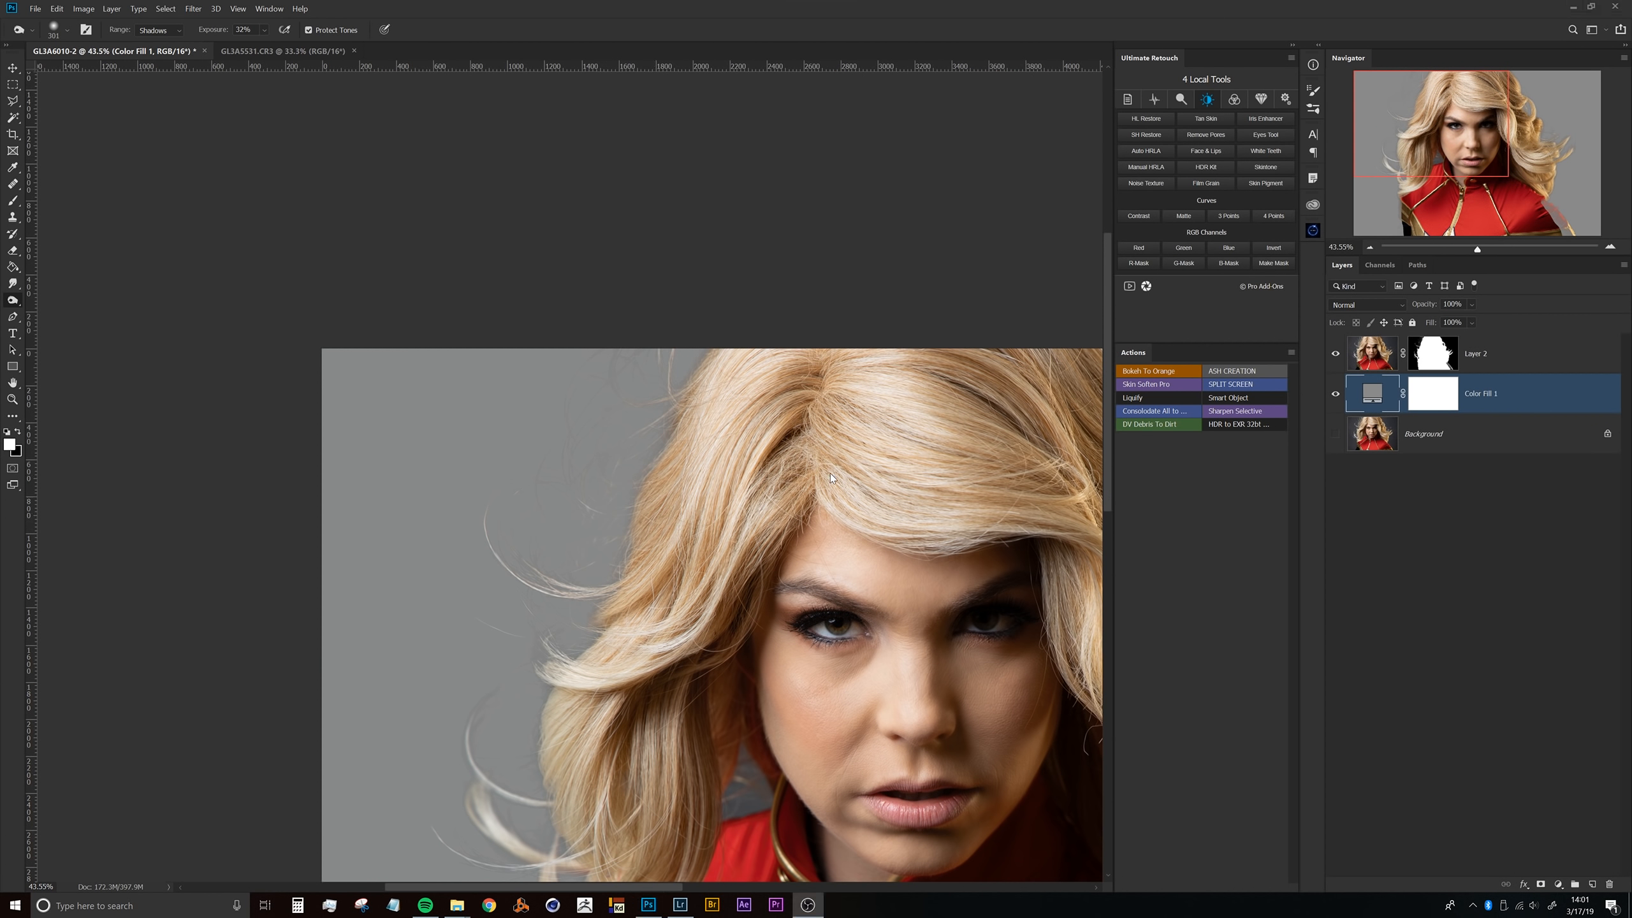
{"action": "left_click", "coordinate": [830, 474]}
{"action": "left_click_drag", "start_coordinate": [824, 464], "coordinate": [640, 285]}
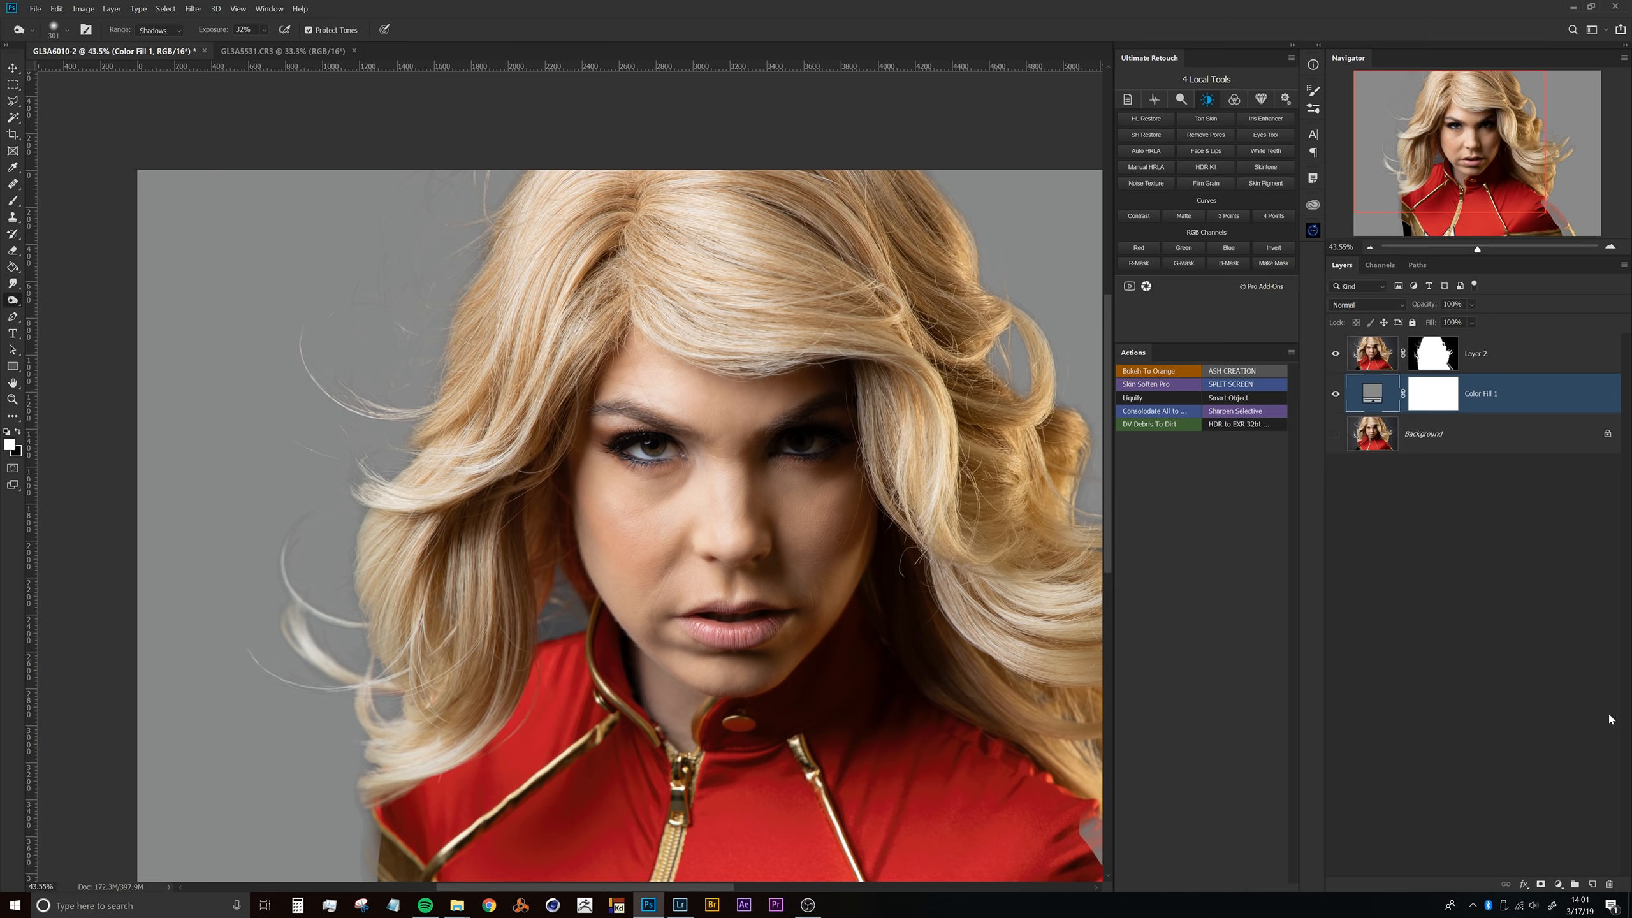
Step: Create a new empty layer above Layer 2 and clip it to Layer 2
{"action": "left_click", "coordinate": [1590, 884]}
{"action": "left_click_drag", "start_coordinate": [1444, 379], "coordinate": [1413, 341]}
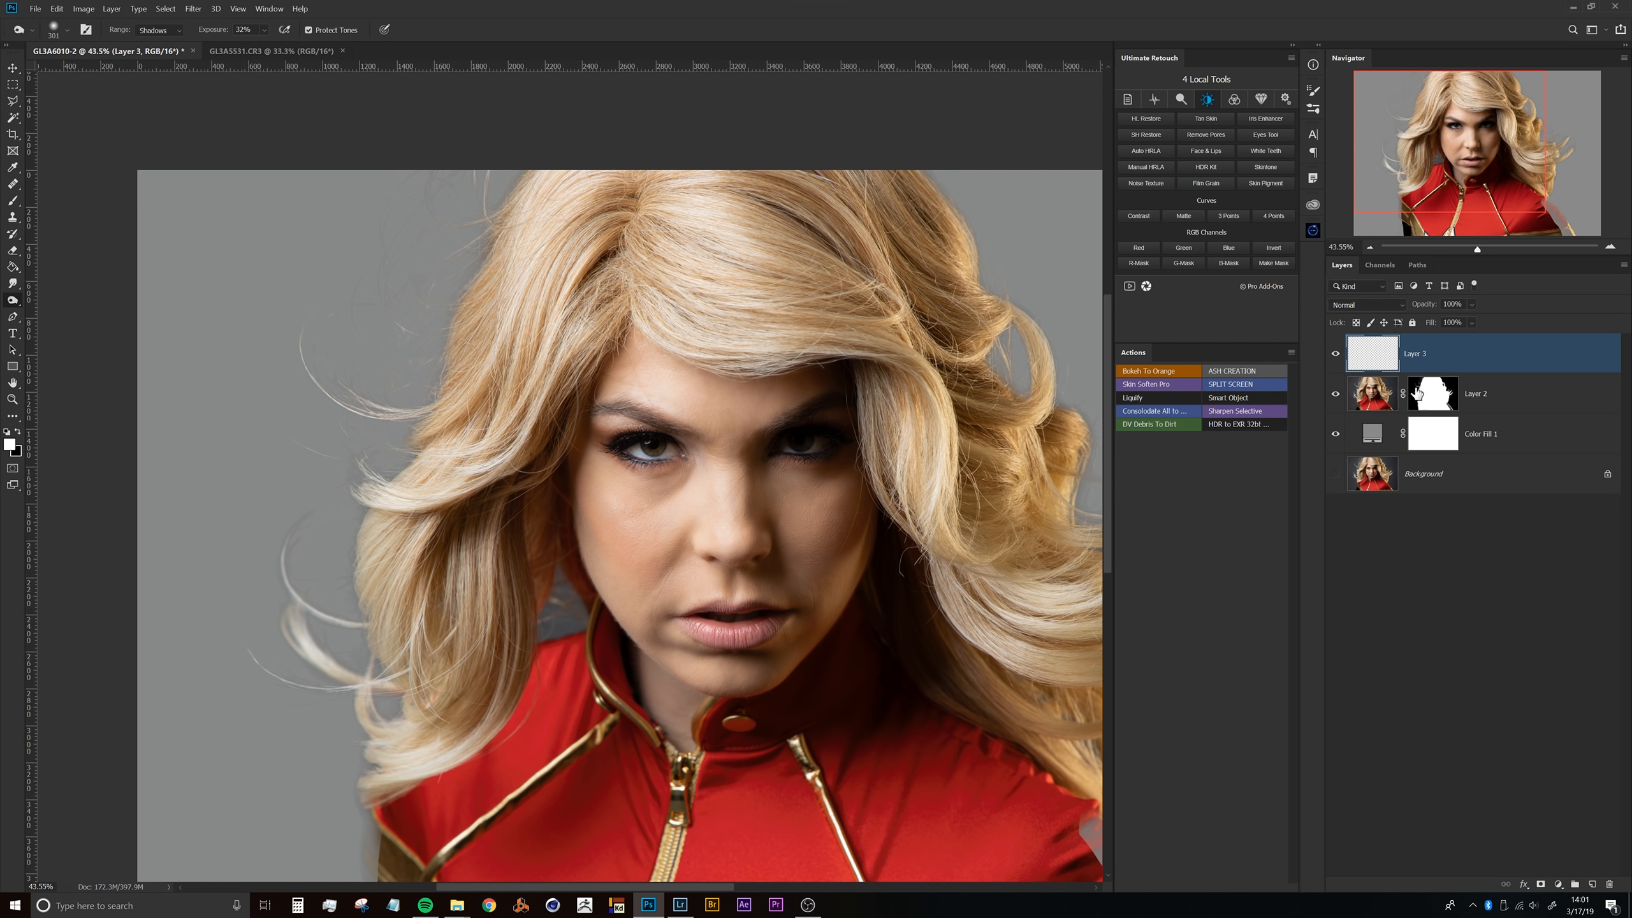
{"action": "left_click", "coordinate": [1418, 395]}
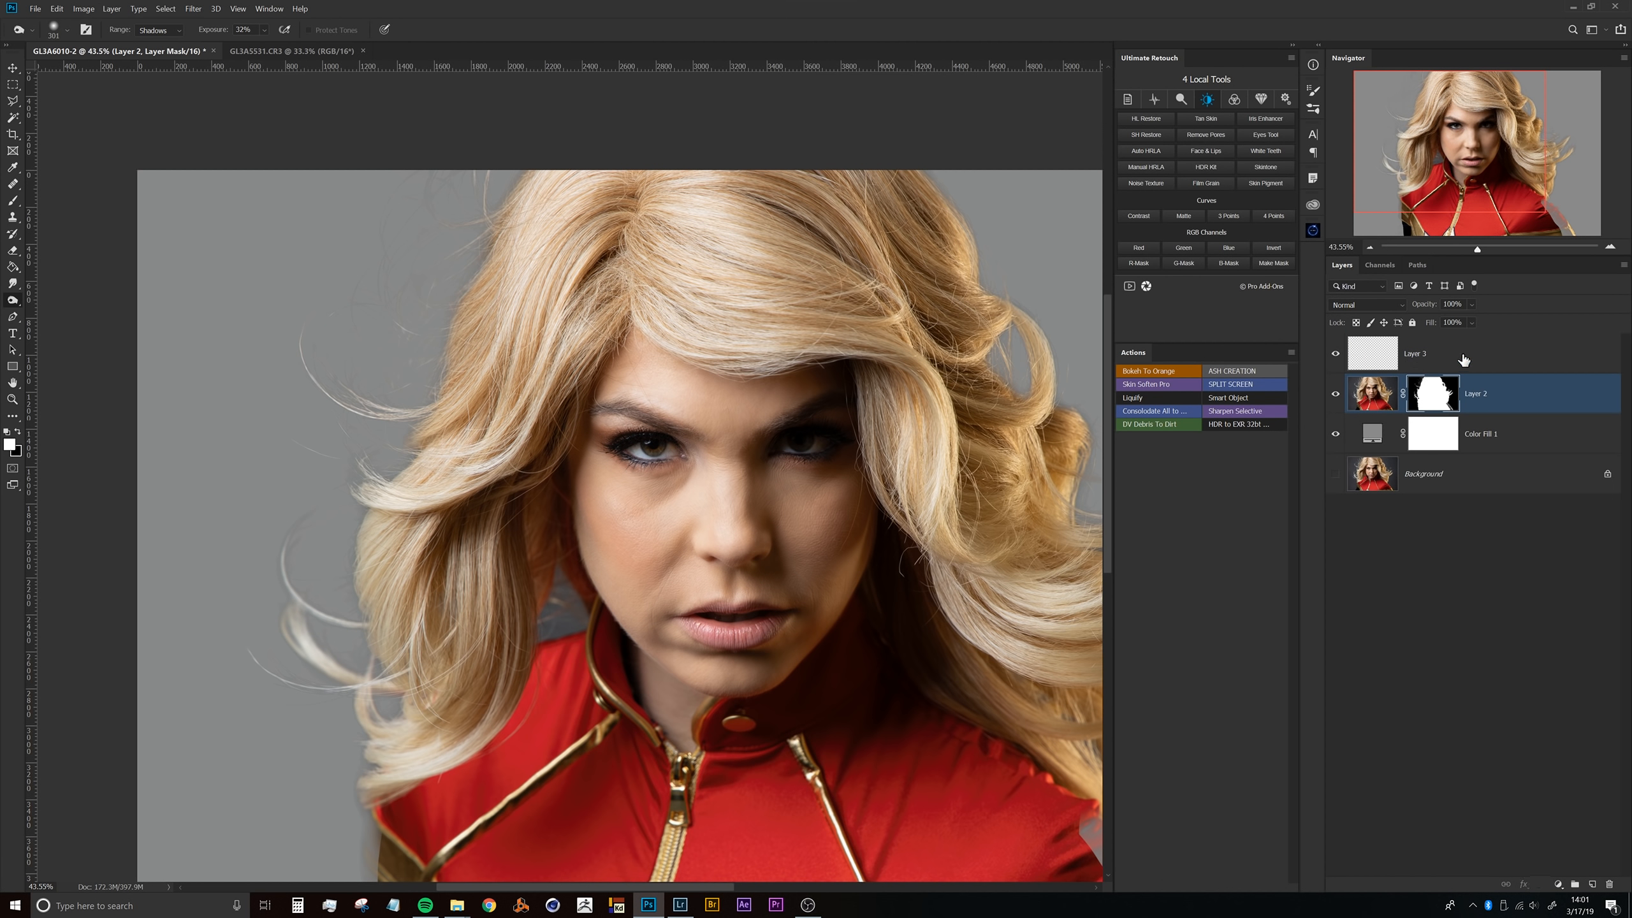
{"action": "left_click", "coordinate": [1464, 360]}
{"action": "left_click", "coordinate": [1470, 369], "text": "alt"}
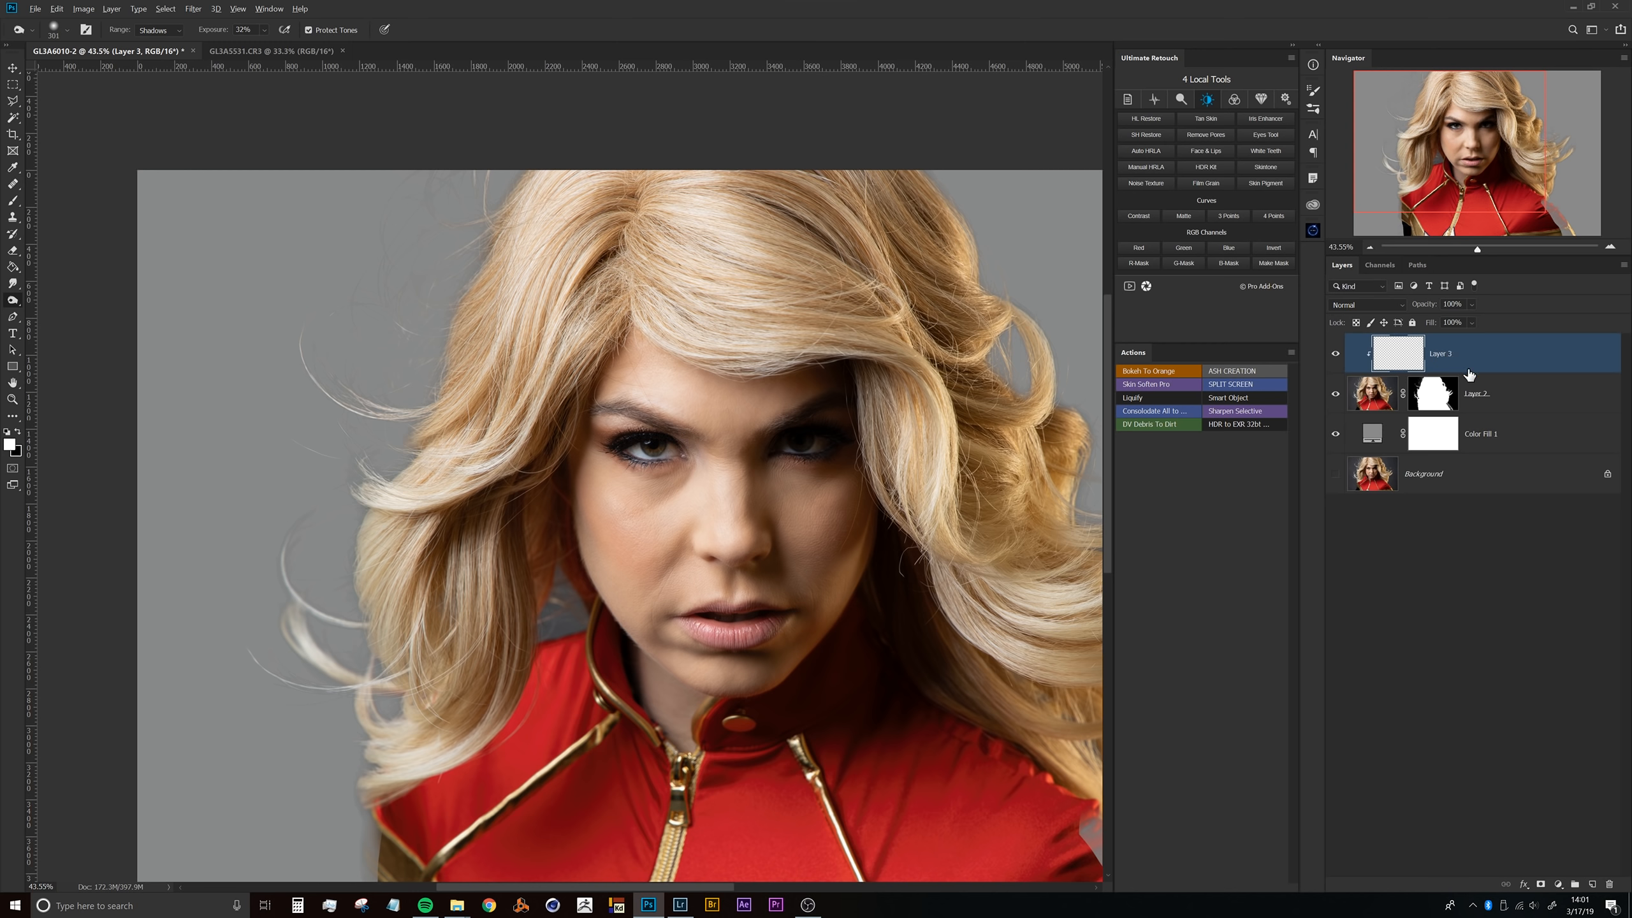
Step: Sample a light hair tone for the Brush and paint it over the flyaways beside the crown, on the picture's left side, on Layer 3
{"action": "left_click_drag", "start_coordinate": [655, 334], "coordinate": [714, 340]}
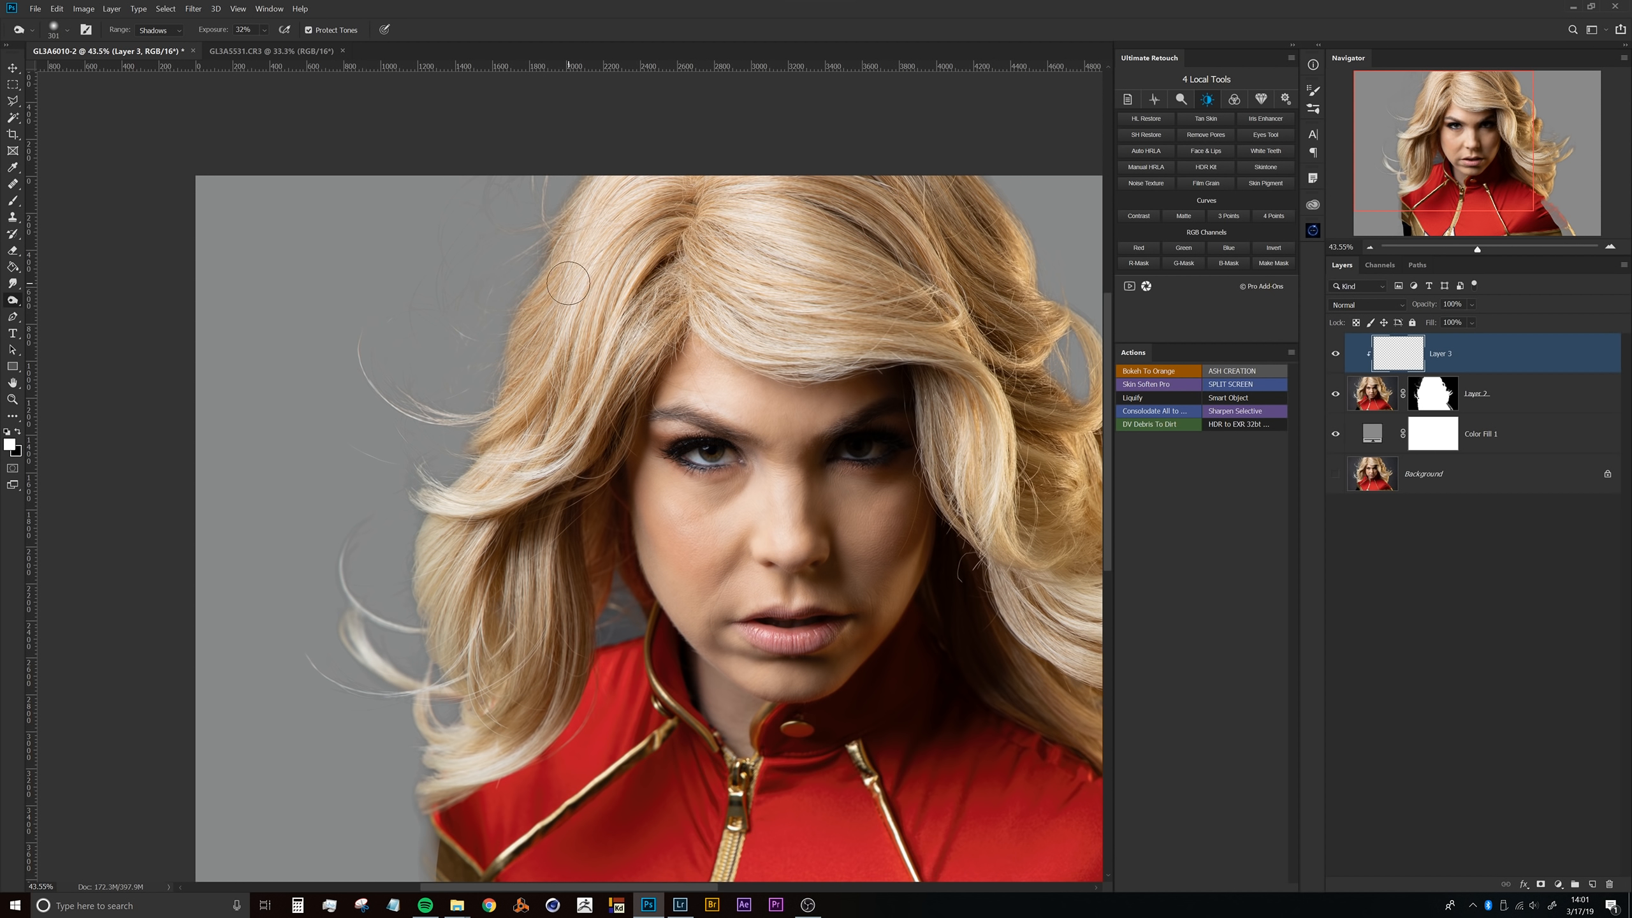
{"action": "key", "text": "b"}
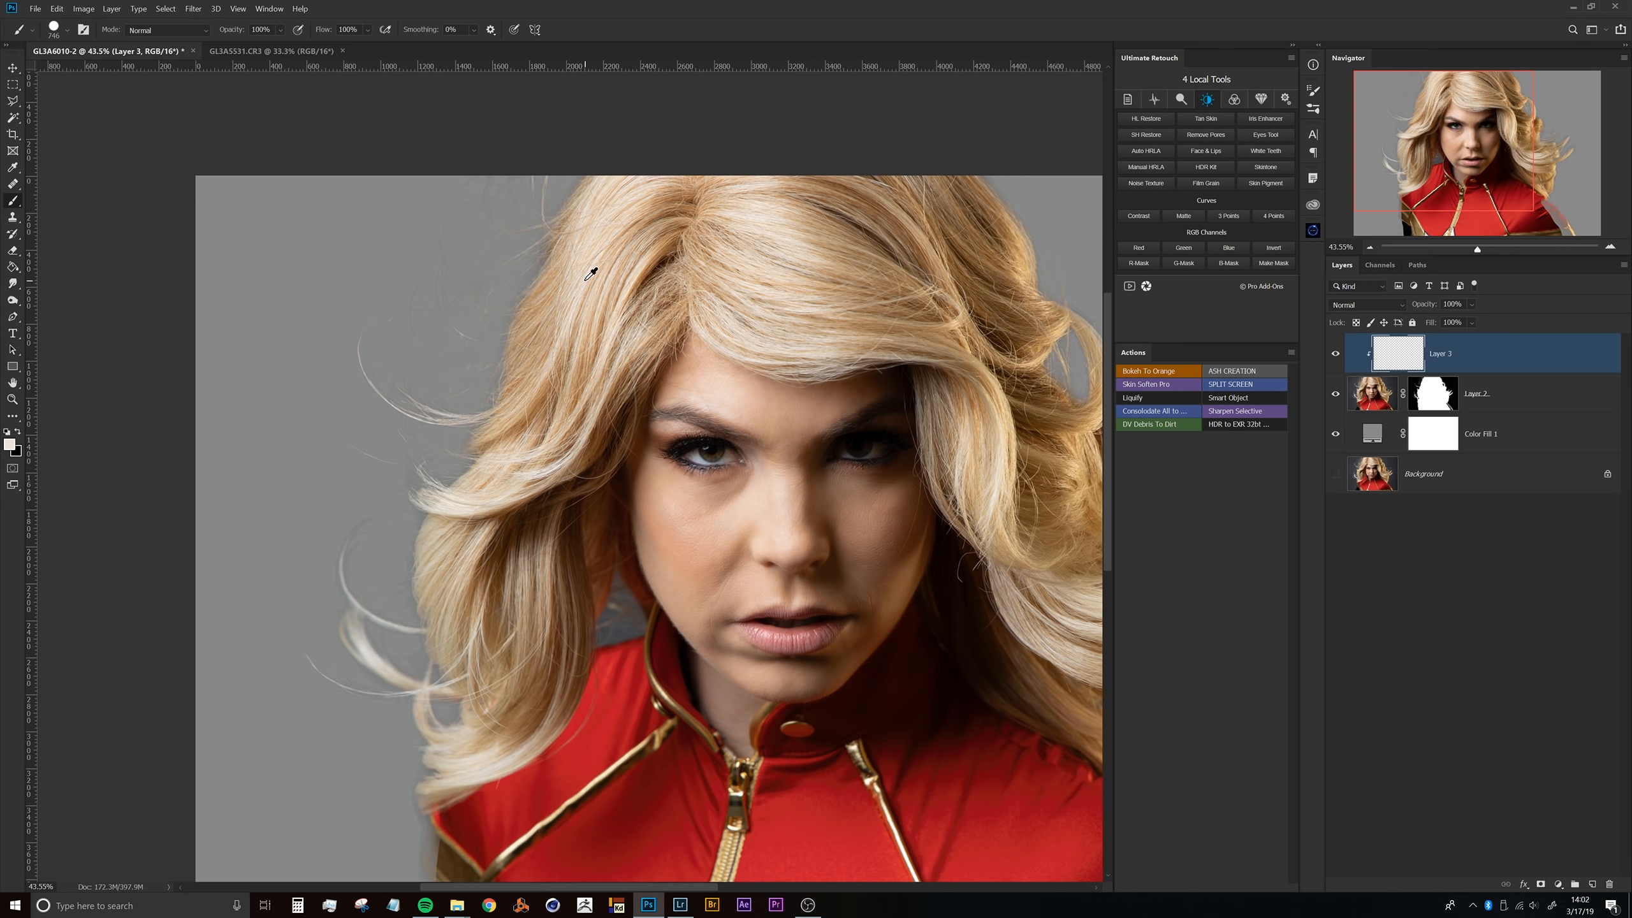
{"action": "left_click_drag", "start_coordinate": [558, 266], "coordinate": [583, 257]}
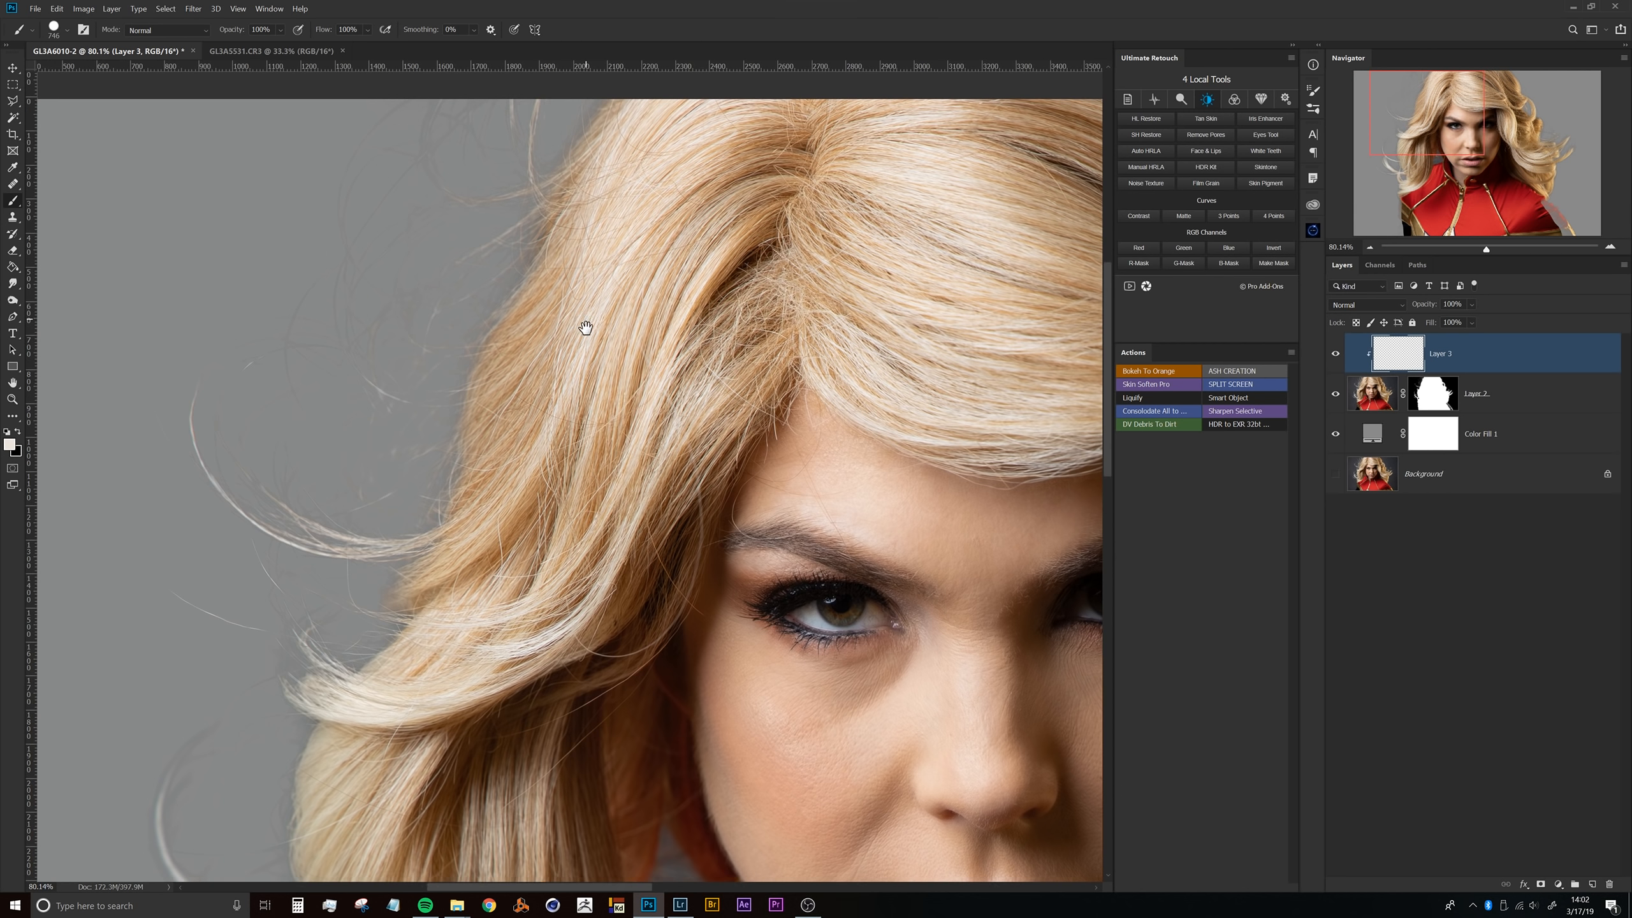
{"action": "left_click_drag", "start_coordinate": [587, 317], "coordinate": [584, 353]}
{"action": "left_click", "coordinate": [604, 339], "text": "alt"}
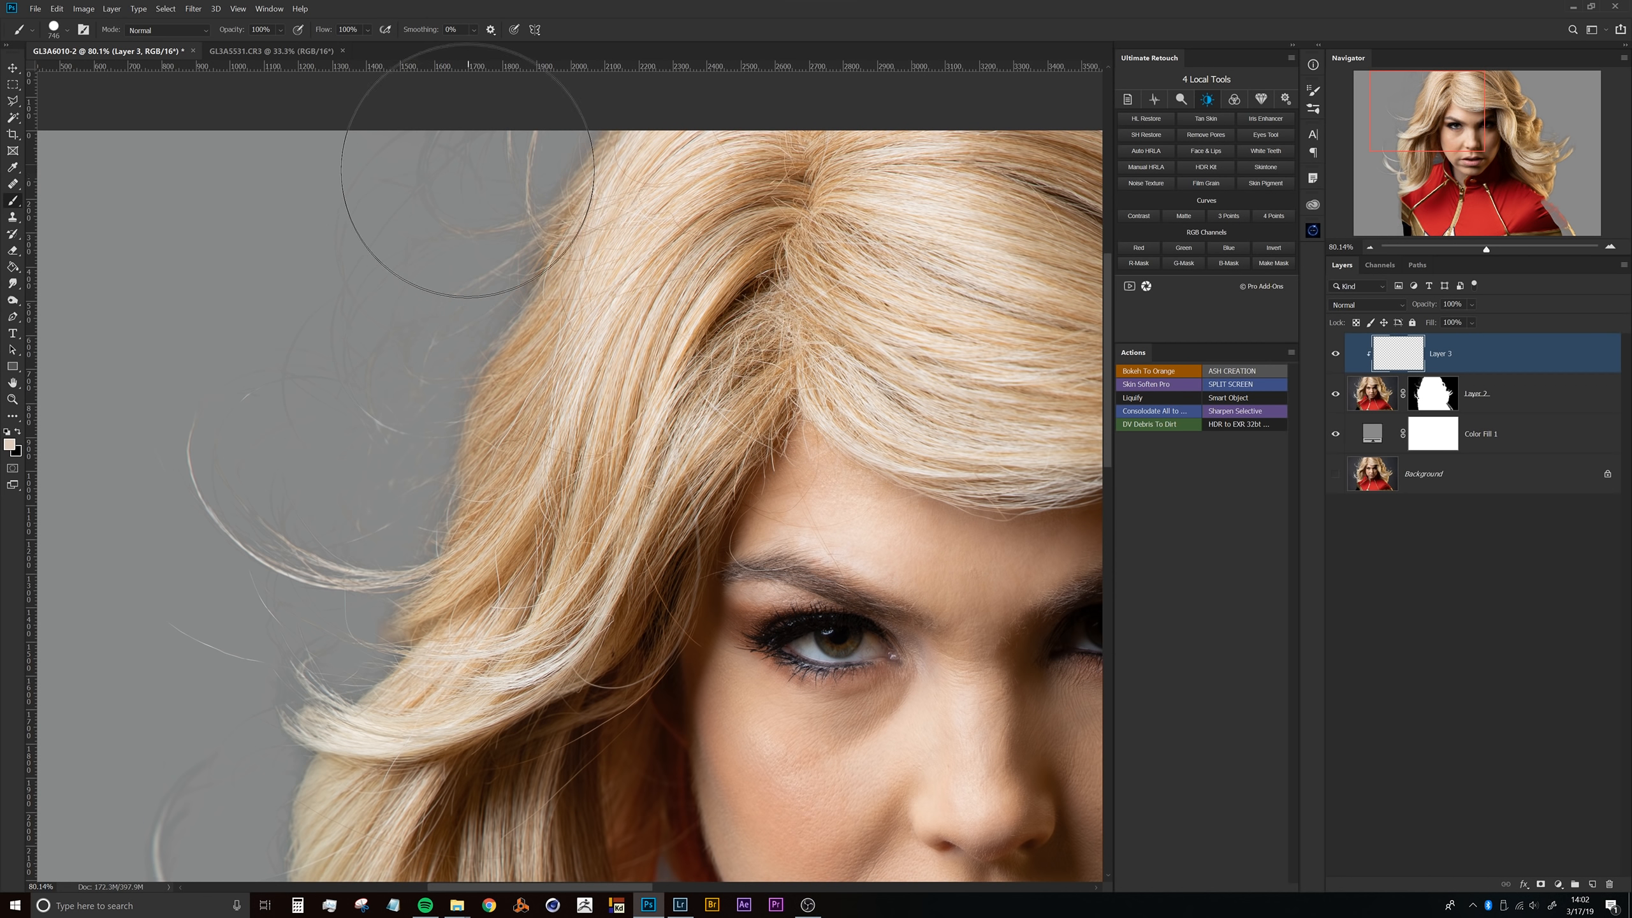
{"action": "left_click_drag", "start_coordinate": [468, 169], "coordinate": [396, 295]}
{"action": "scroll", "coordinate": [399, 291], "scroll_direction": "down", "scroll_amount": 2}
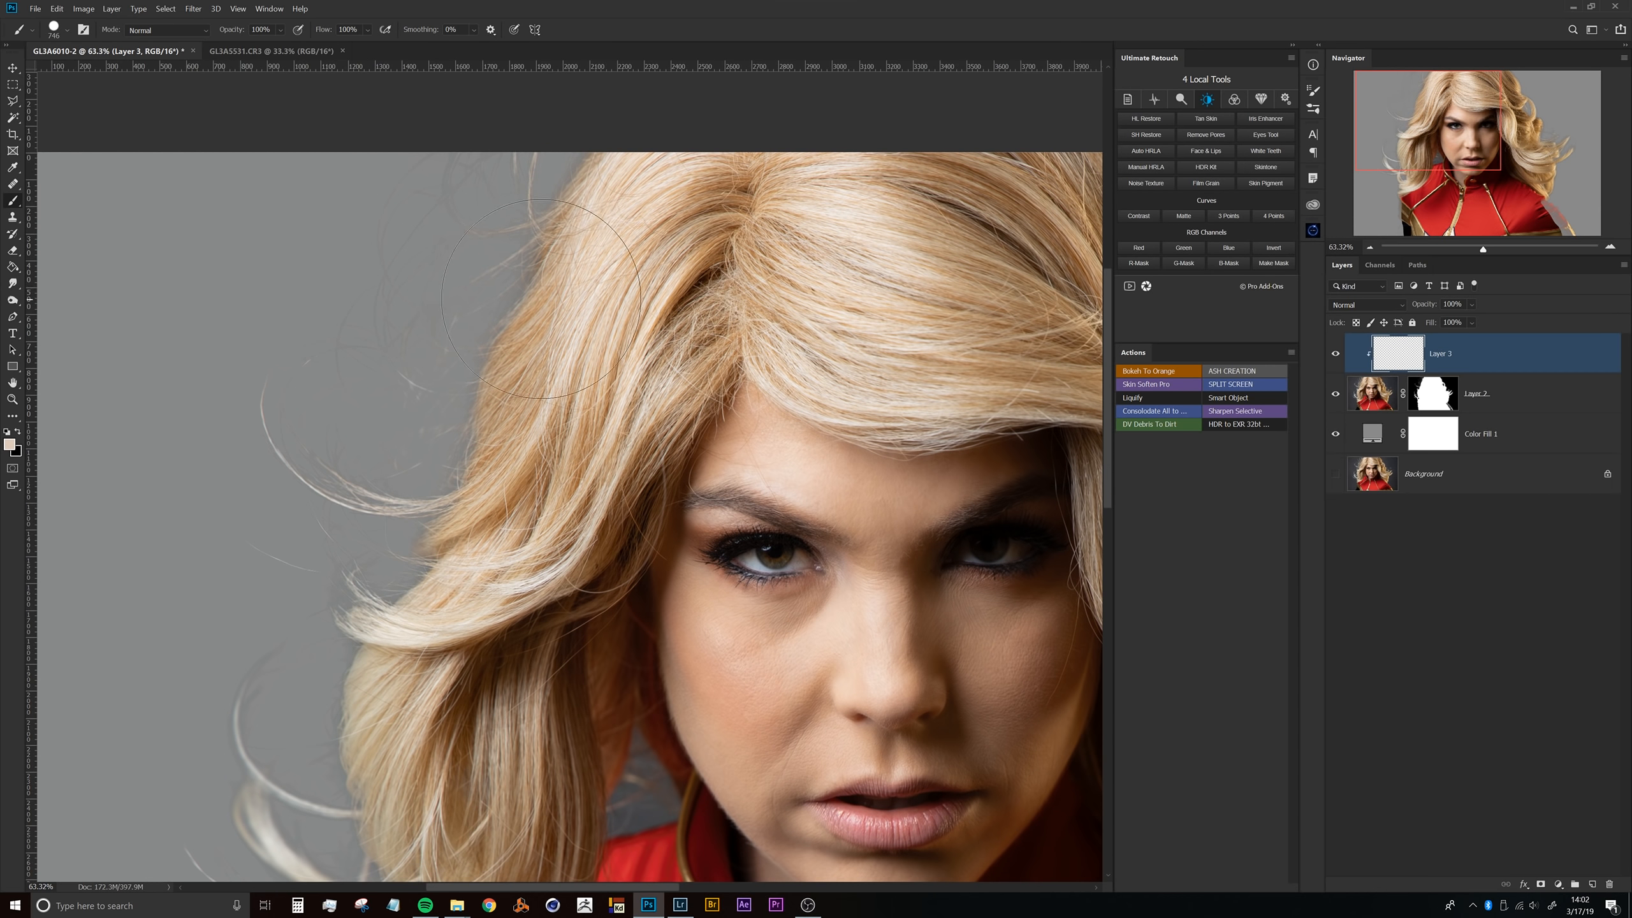
Step: Sample a warmer blonde from the hair, set the brush opacity to 30% and recolour the flyaways on the picture's upper left
{"action": "left_click", "coordinate": [524, 310], "text": "alt"}
{"action": "mouse_move", "coordinate": [447, 255]}
{"action": "left_mouse_down"}
{"action": "mouse_move", "coordinate": [456, 284]}
{"action": "mouse_move", "coordinate": [505, 280]}
{"action": "mouse_move", "coordinate": [484, 211]}
{"action": "left_mouse_up"}
{"action": "key", "text": "4"}
{"action": "key", "text": "3"}
{"action": "mouse_move", "coordinate": [421, 368]}
{"action": "left_mouse_down"}
{"action": "mouse_move", "coordinate": [467, 373]}
{"action": "mouse_move", "coordinate": [493, 410]}
{"action": "mouse_move", "coordinate": [546, 366]}
{"action": "left_mouse_up"}
{"action": "left_click_drag", "start_coordinate": [517, 198], "coordinate": [565, 206]}
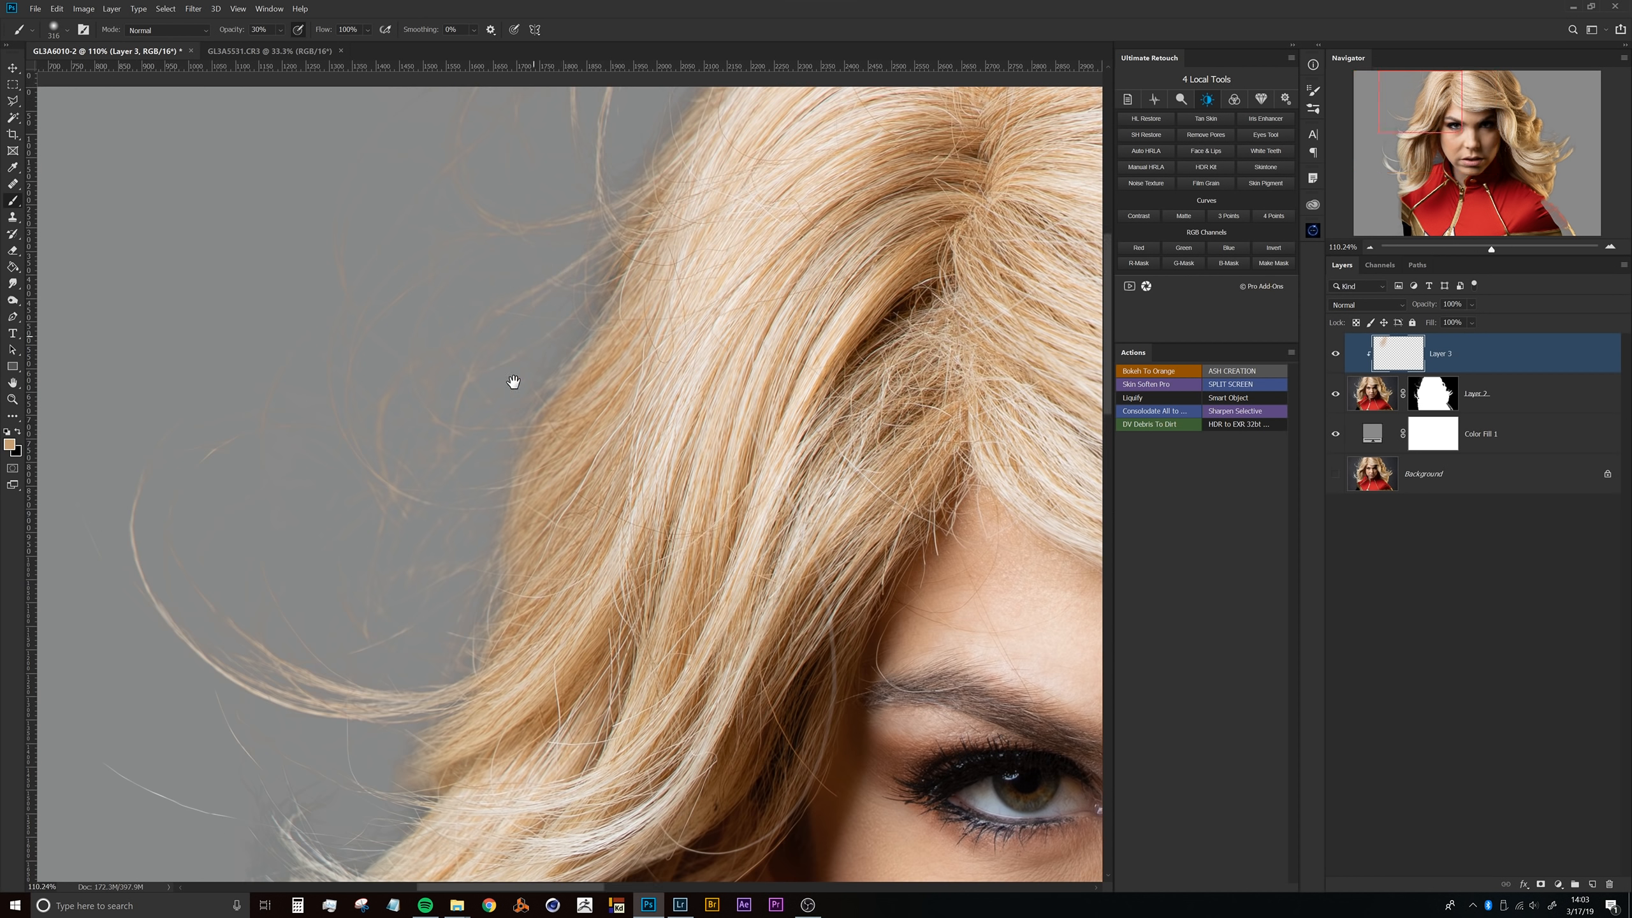
Step: Paint the blonde tone with a smaller brush along the loose strands from the crown down the picture's left side
{"action": "left_click_drag", "start_coordinate": [502, 444], "coordinate": [581, 191]}
{"action": "left_click_drag", "start_coordinate": [463, 213], "coordinate": [386, 617]}
{"action": "left_click_drag", "start_coordinate": [379, 643], "coordinate": [193, 804]}
{"action": "left_click_drag", "start_coordinate": [348, 804], "coordinate": [447, 353]}
{"action": "mouse_move", "coordinate": [438, 260]}
{"action": "left_mouse_down"}
{"action": "mouse_move", "coordinate": [415, 466]}
{"action": "mouse_move", "coordinate": [399, 484]}
{"action": "mouse_move", "coordinate": [502, 364]}
{"action": "mouse_move", "coordinate": [500, 314]}
{"action": "mouse_move", "coordinate": [397, 299]}
{"action": "left_mouse_up"}
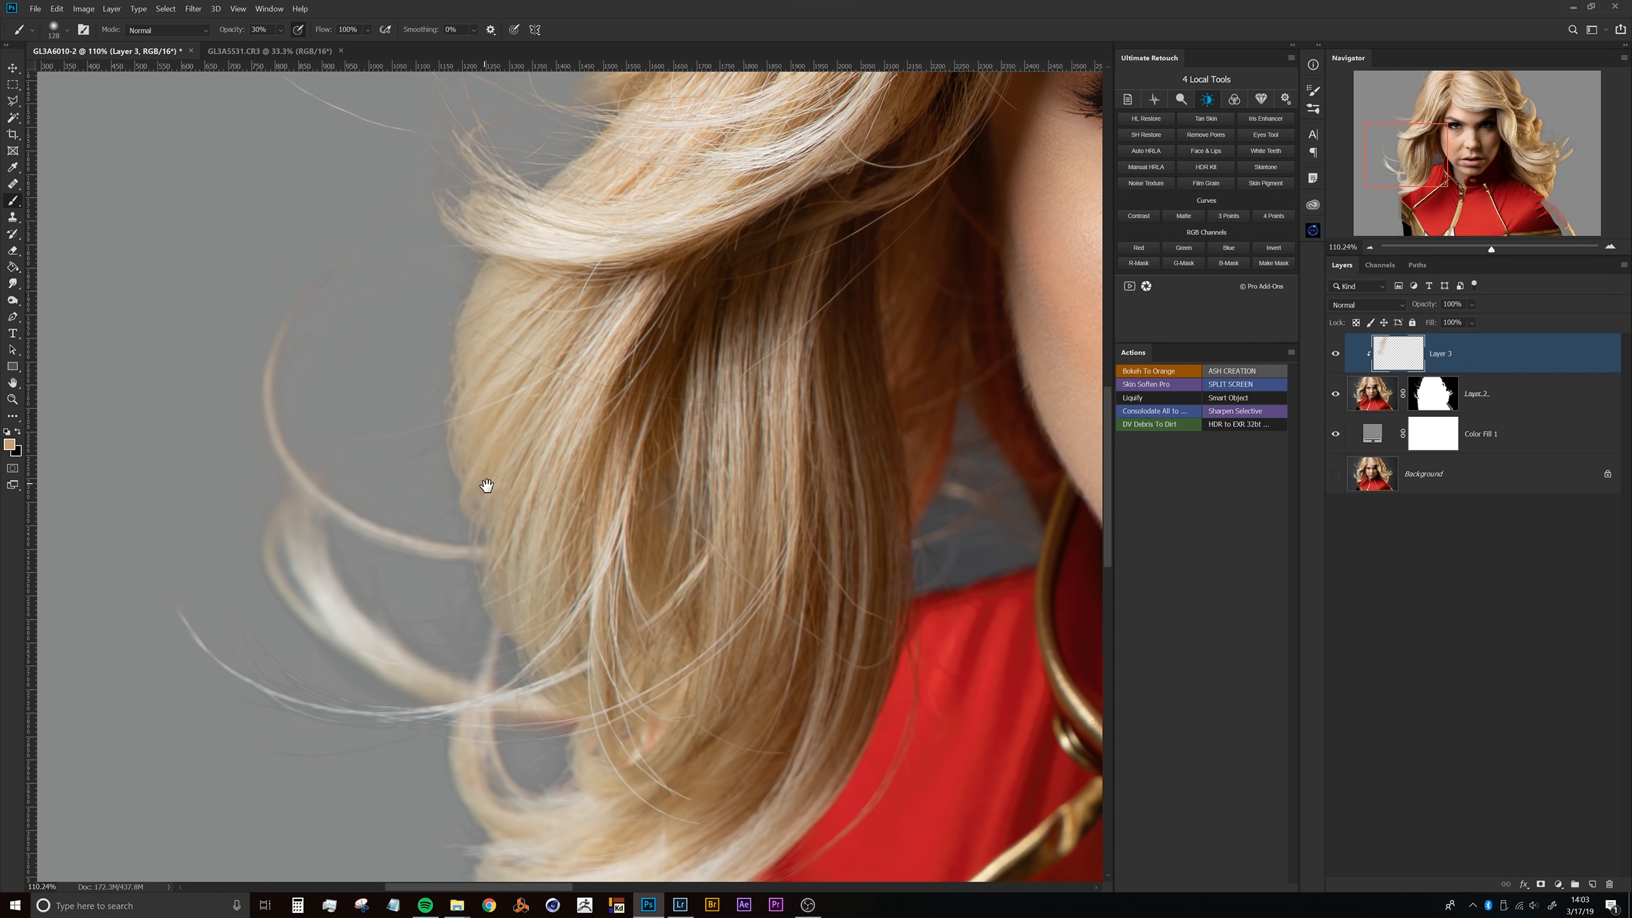
Step: Recolour the loose curls and hair edge above the shoulder on the picture's left side with the blonde tone
{"action": "left_click_drag", "start_coordinate": [484, 484], "coordinate": [466, 281]}
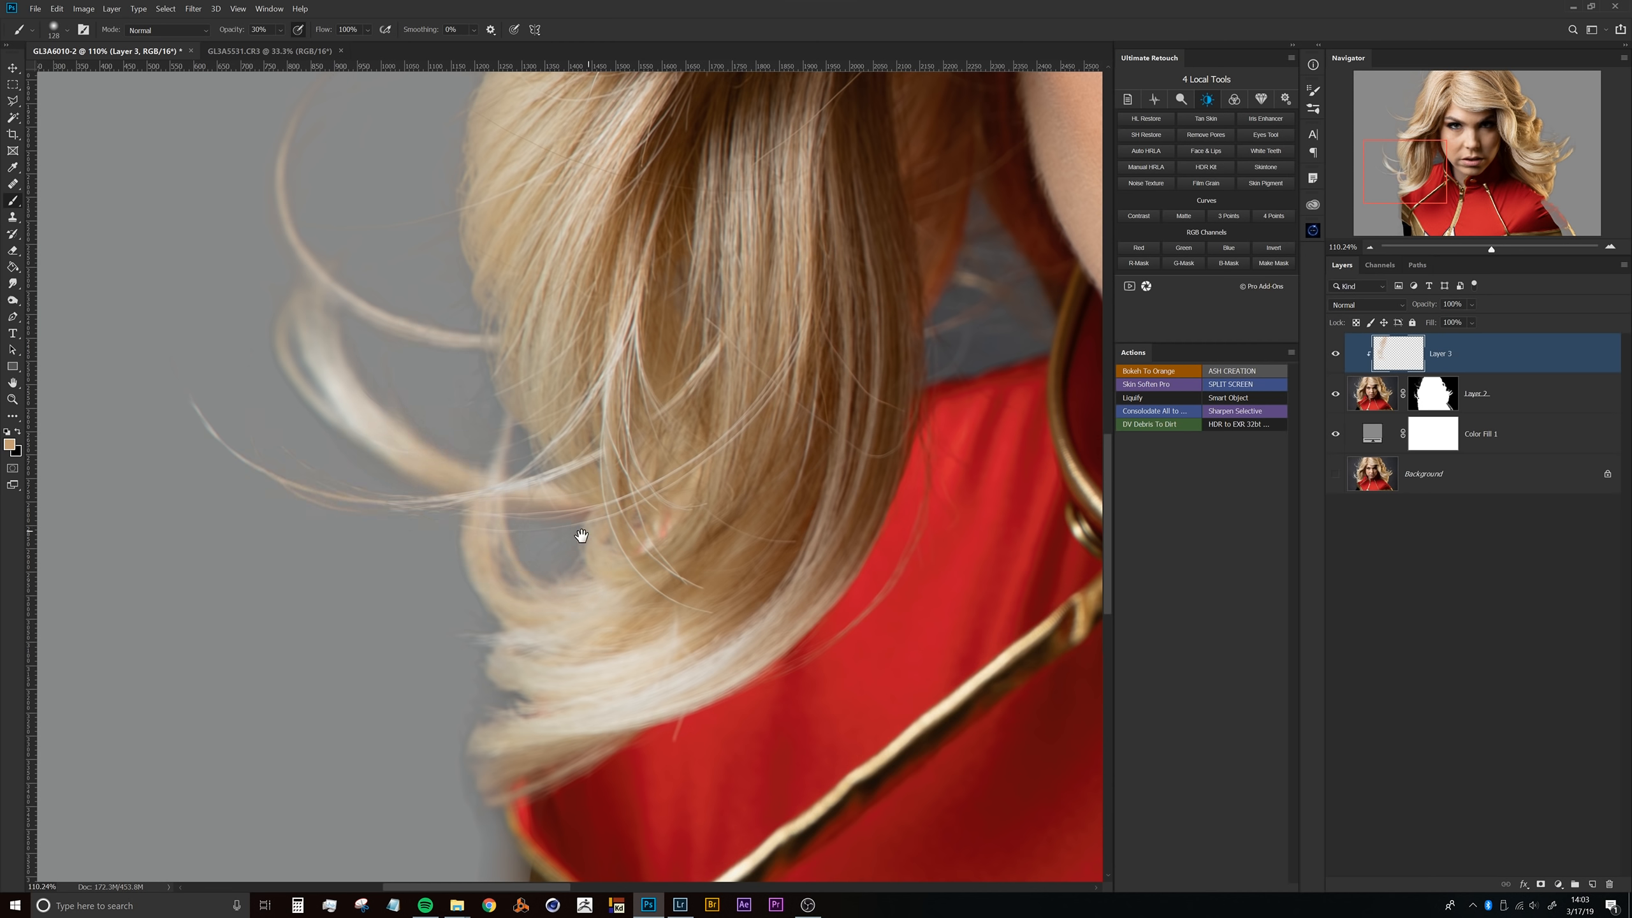
{"action": "left_click_drag", "start_coordinate": [589, 532], "coordinate": [492, 346]}
{"action": "mouse_move", "coordinate": [388, 550]}
{"action": "left_mouse_down"}
{"action": "mouse_move", "coordinate": [436, 477]}
{"action": "mouse_move", "coordinate": [454, 487]}
{"action": "mouse_move", "coordinate": [405, 565]}
{"action": "left_mouse_up"}
{"action": "left_click_drag", "start_coordinate": [519, 352], "coordinate": [445, 556]}
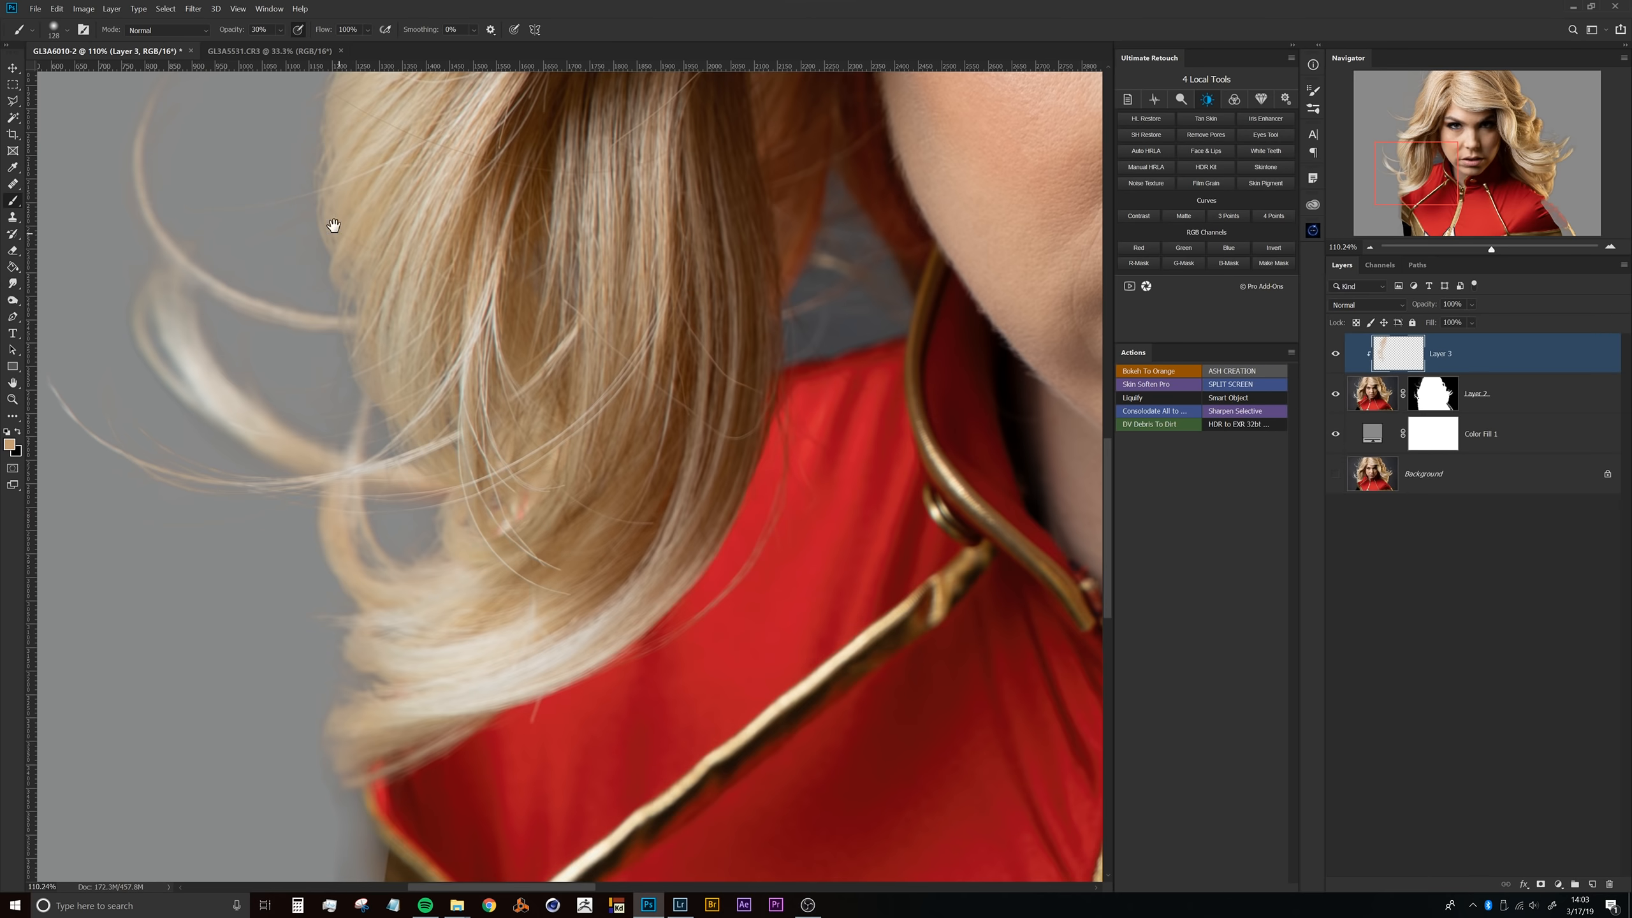
{"action": "left_click_drag", "start_coordinate": [353, 255], "coordinate": [450, 440]}
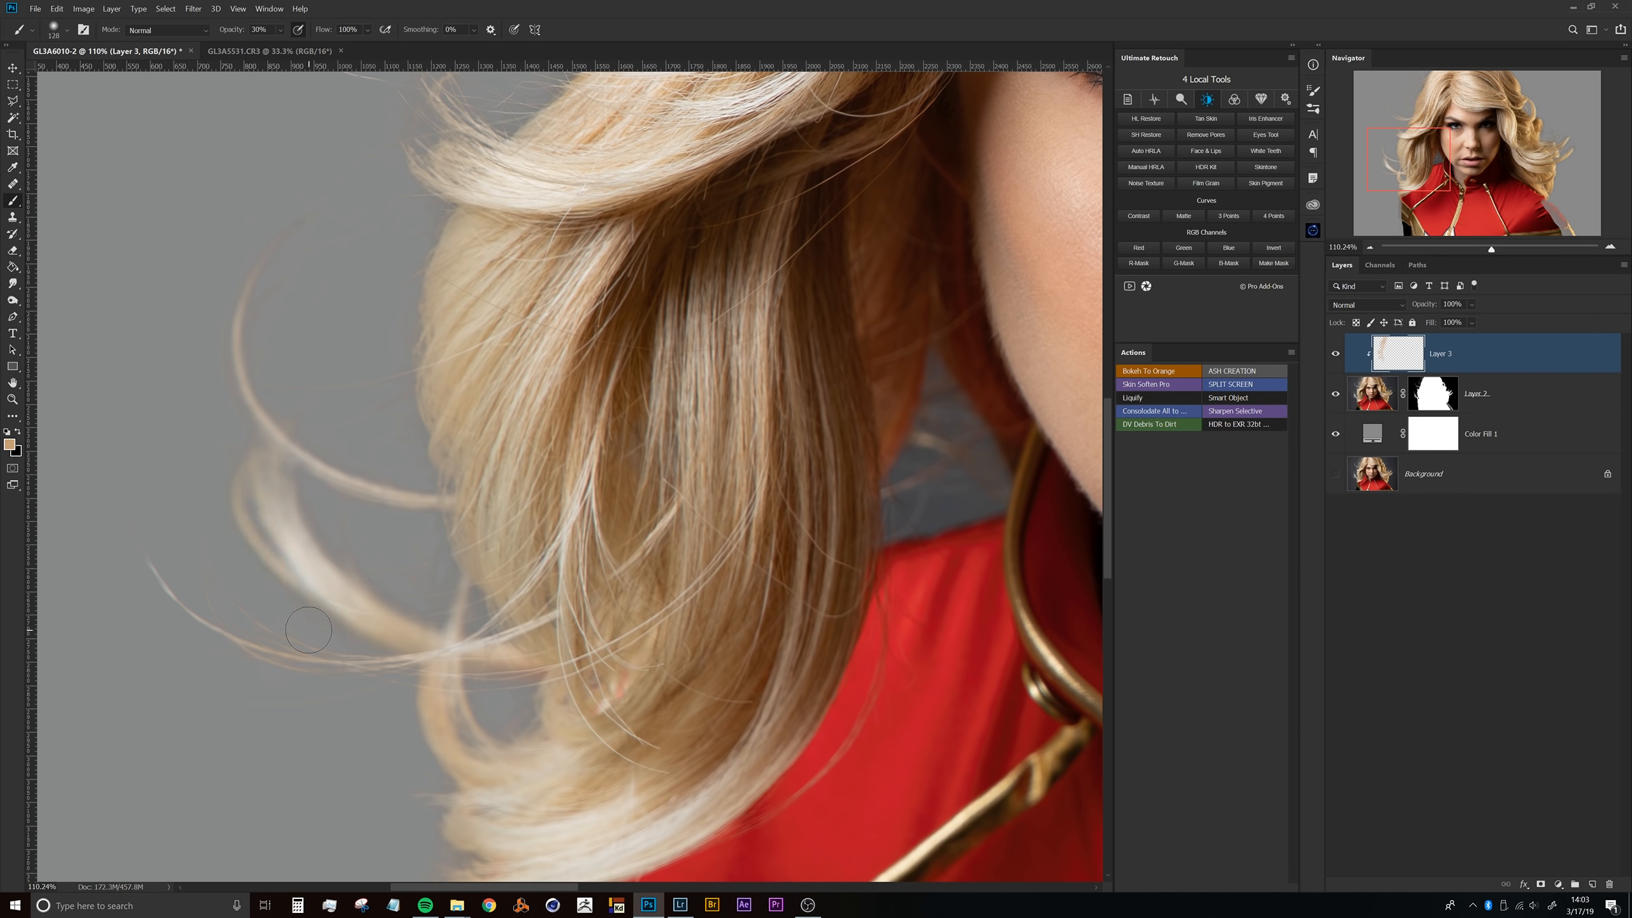
{"action": "left_click_drag", "start_coordinate": [406, 394], "coordinate": [257, 406]}
{"action": "left_click_drag", "start_coordinate": [620, 427], "coordinate": [375, 400]}
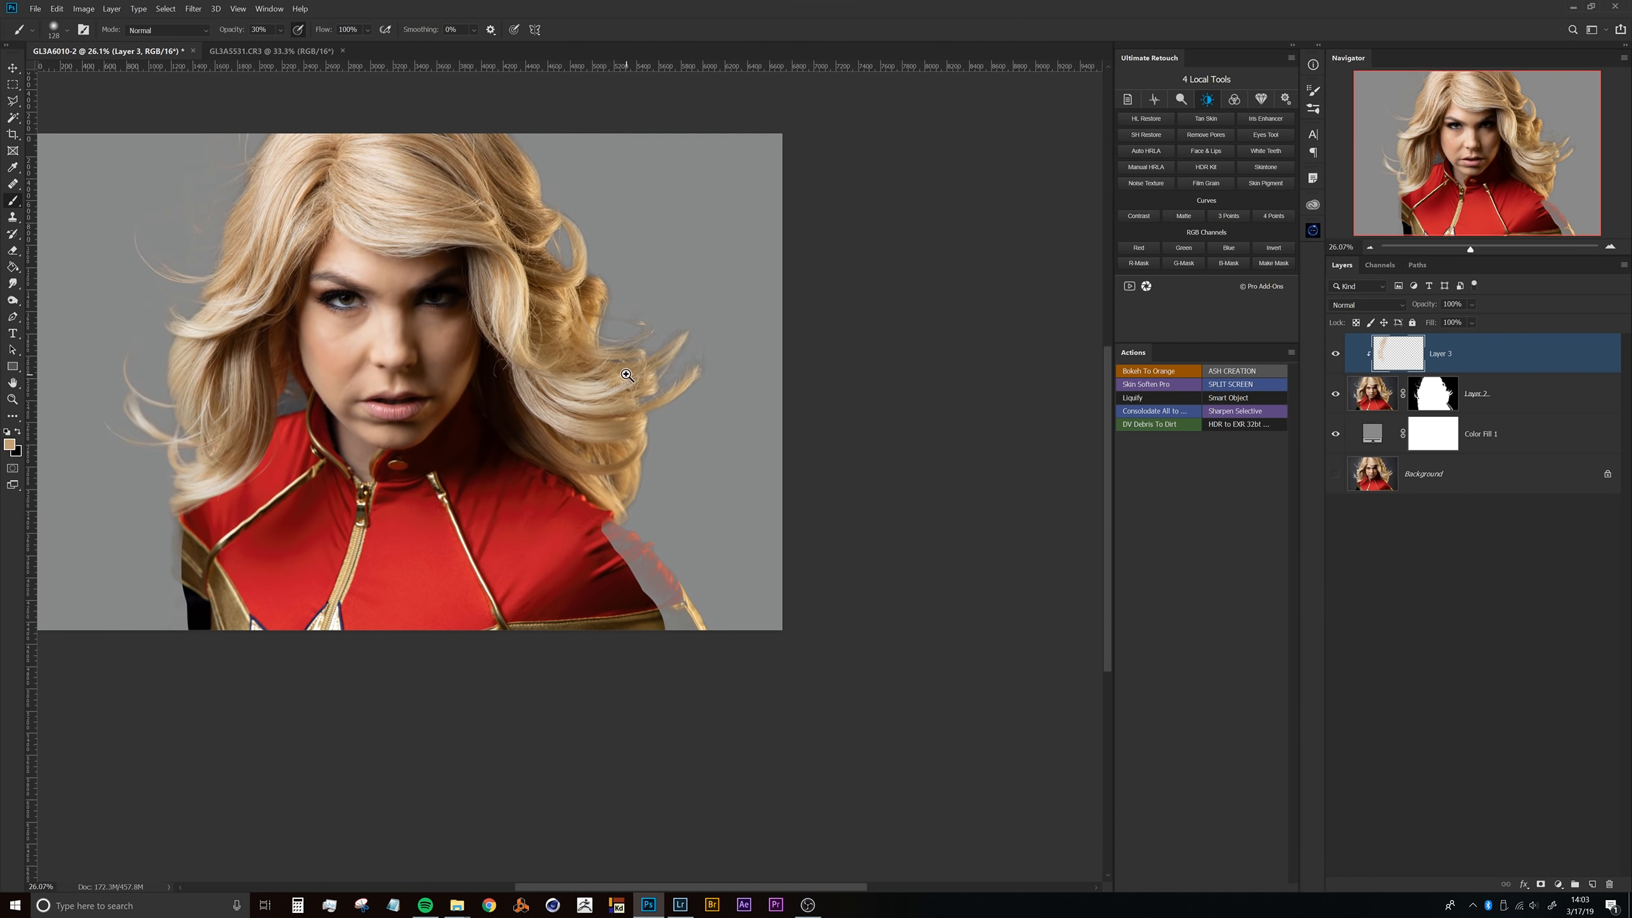
Step: Sample a blonde tone from the hair on the picture's right side and paint over the dark flyaways around the outer curls
{"action": "left_click_drag", "start_coordinate": [621, 371], "coordinate": [666, 350]}
{"action": "left_click", "coordinate": [666, 350]}
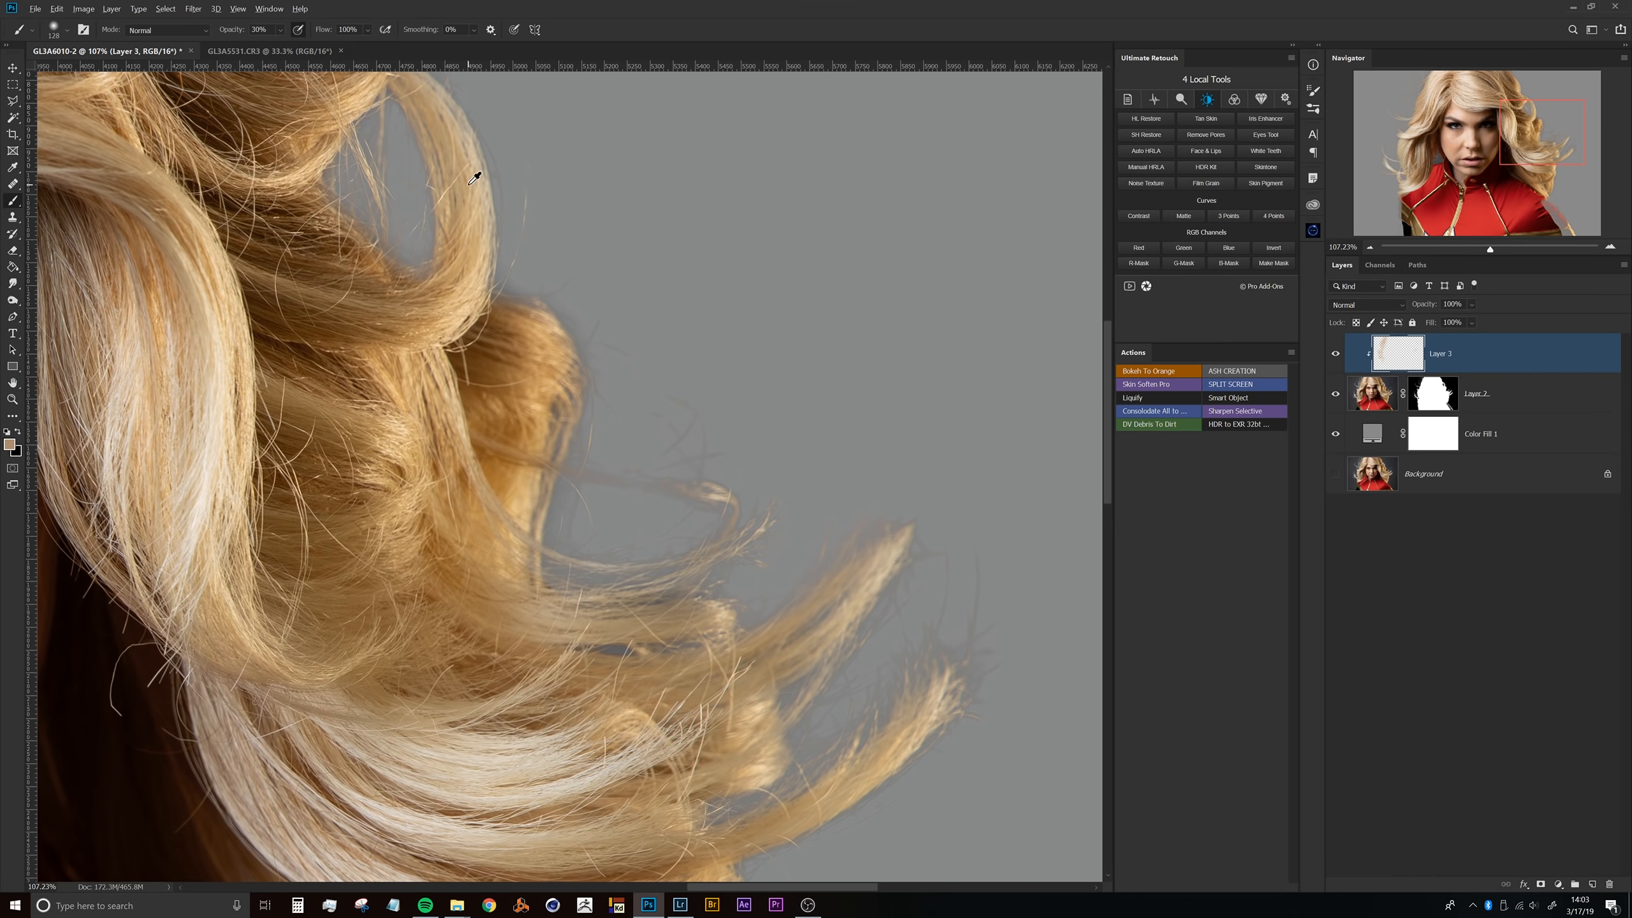
{"action": "left_click", "coordinate": [492, 181], "text": "alt"}
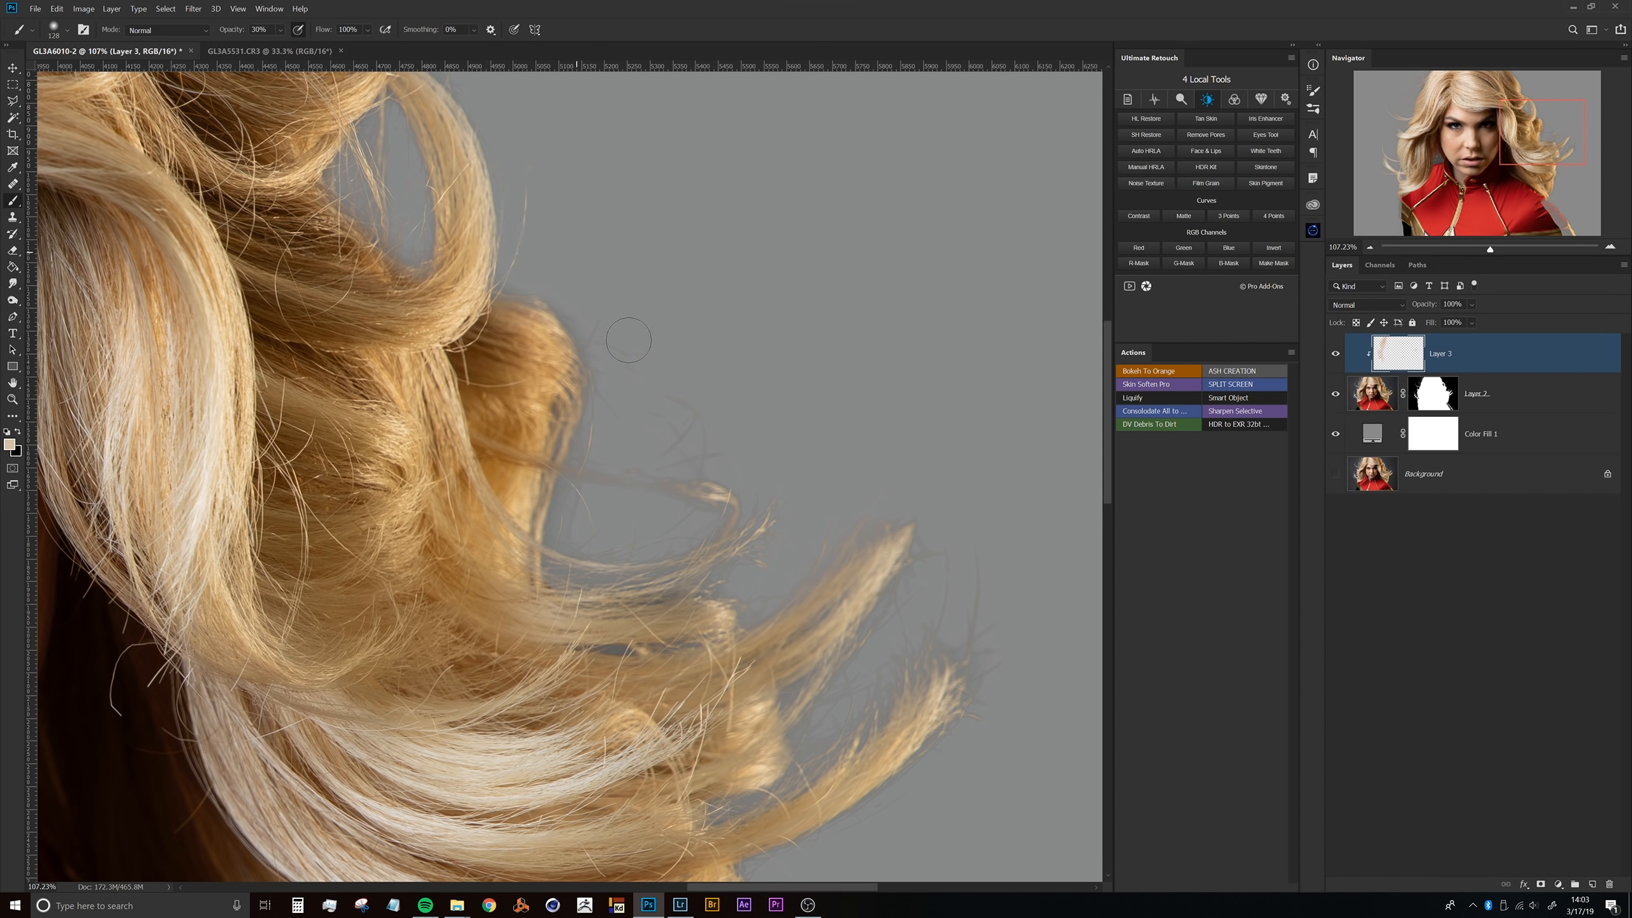
{"action": "mouse_move", "coordinate": [587, 315]}
{"action": "left_mouse_down"}
{"action": "mouse_move", "coordinate": [680, 450]}
{"action": "mouse_move", "coordinate": [549, 505]}
{"action": "mouse_move", "coordinate": [575, 455]}
{"action": "mouse_move", "coordinate": [550, 523]}
{"action": "mouse_move", "coordinate": [598, 546]}
{"action": "left_mouse_up"}
{"action": "left_click_drag", "start_coordinate": [796, 566], "coordinate": [555, 311]}
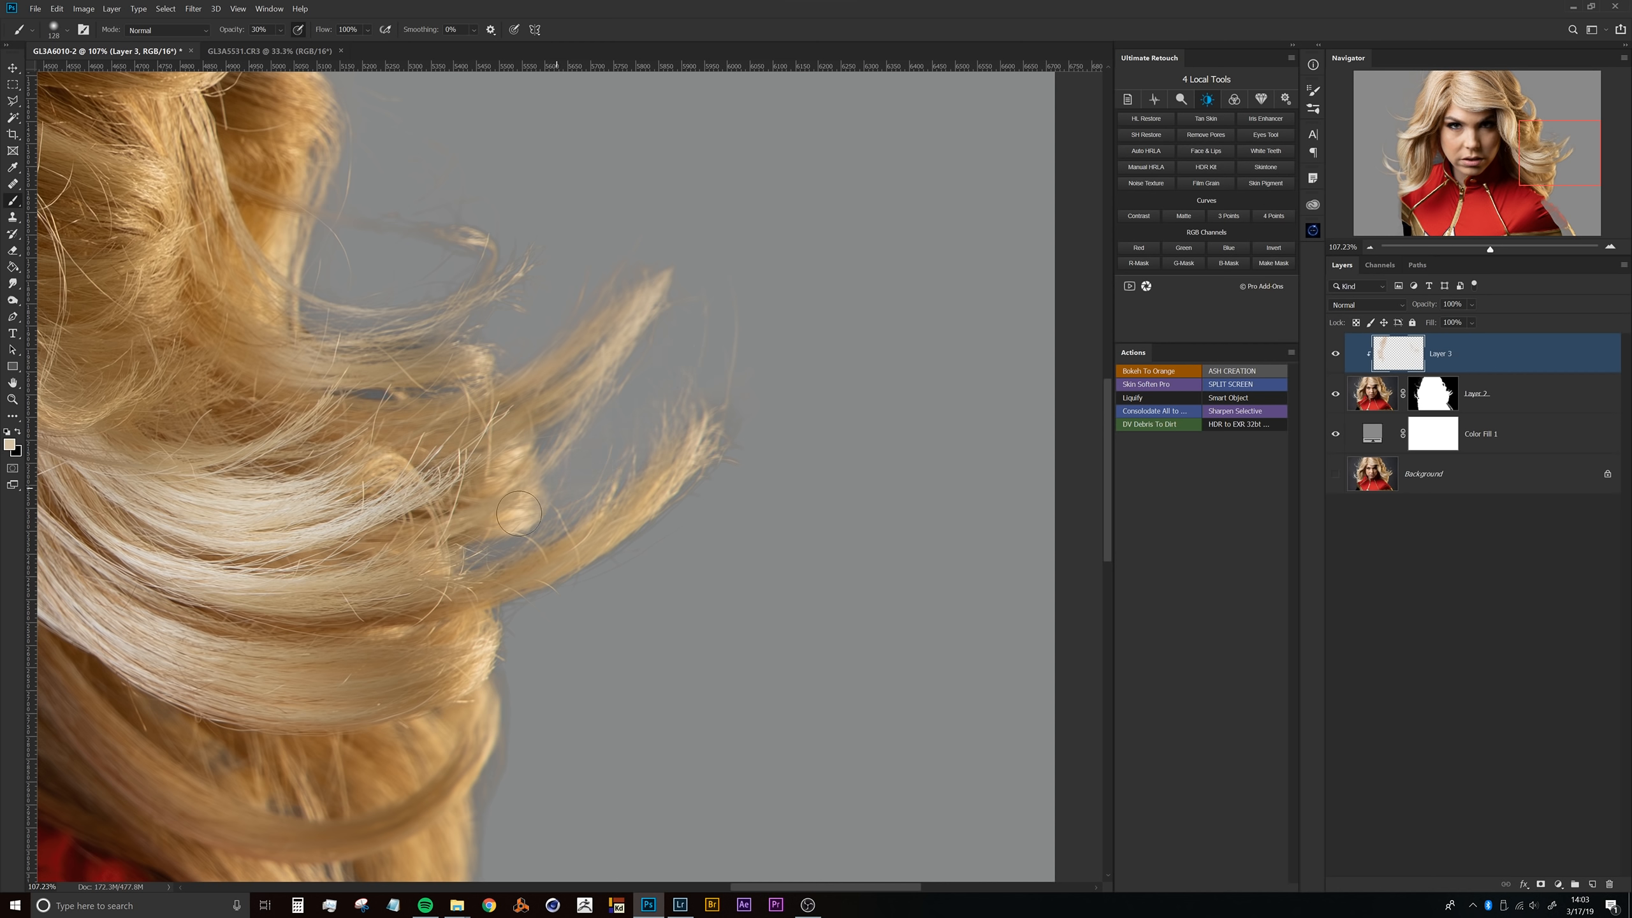
{"action": "mouse_move", "coordinate": [759, 407]}
{"action": "left_mouse_down"}
{"action": "mouse_move", "coordinate": [720, 395]}
{"action": "mouse_move", "coordinate": [749, 465]}
{"action": "mouse_move", "coordinate": [659, 556]}
{"action": "mouse_move", "coordinate": [586, 560]}
{"action": "mouse_move", "coordinate": [590, 611]}
{"action": "mouse_move", "coordinate": [576, 488]}
{"action": "left_mouse_up"}
Step: Paint the blonde tone with a smaller brush over the gaps between the curl tips and the lower hair edge on the picture's right
{"action": "mouse_move", "coordinate": [506, 316]}
{"action": "left_mouse_down"}
{"action": "mouse_move", "coordinate": [556, 361]}
{"action": "mouse_move", "coordinate": [518, 357]}
{"action": "left_mouse_up"}
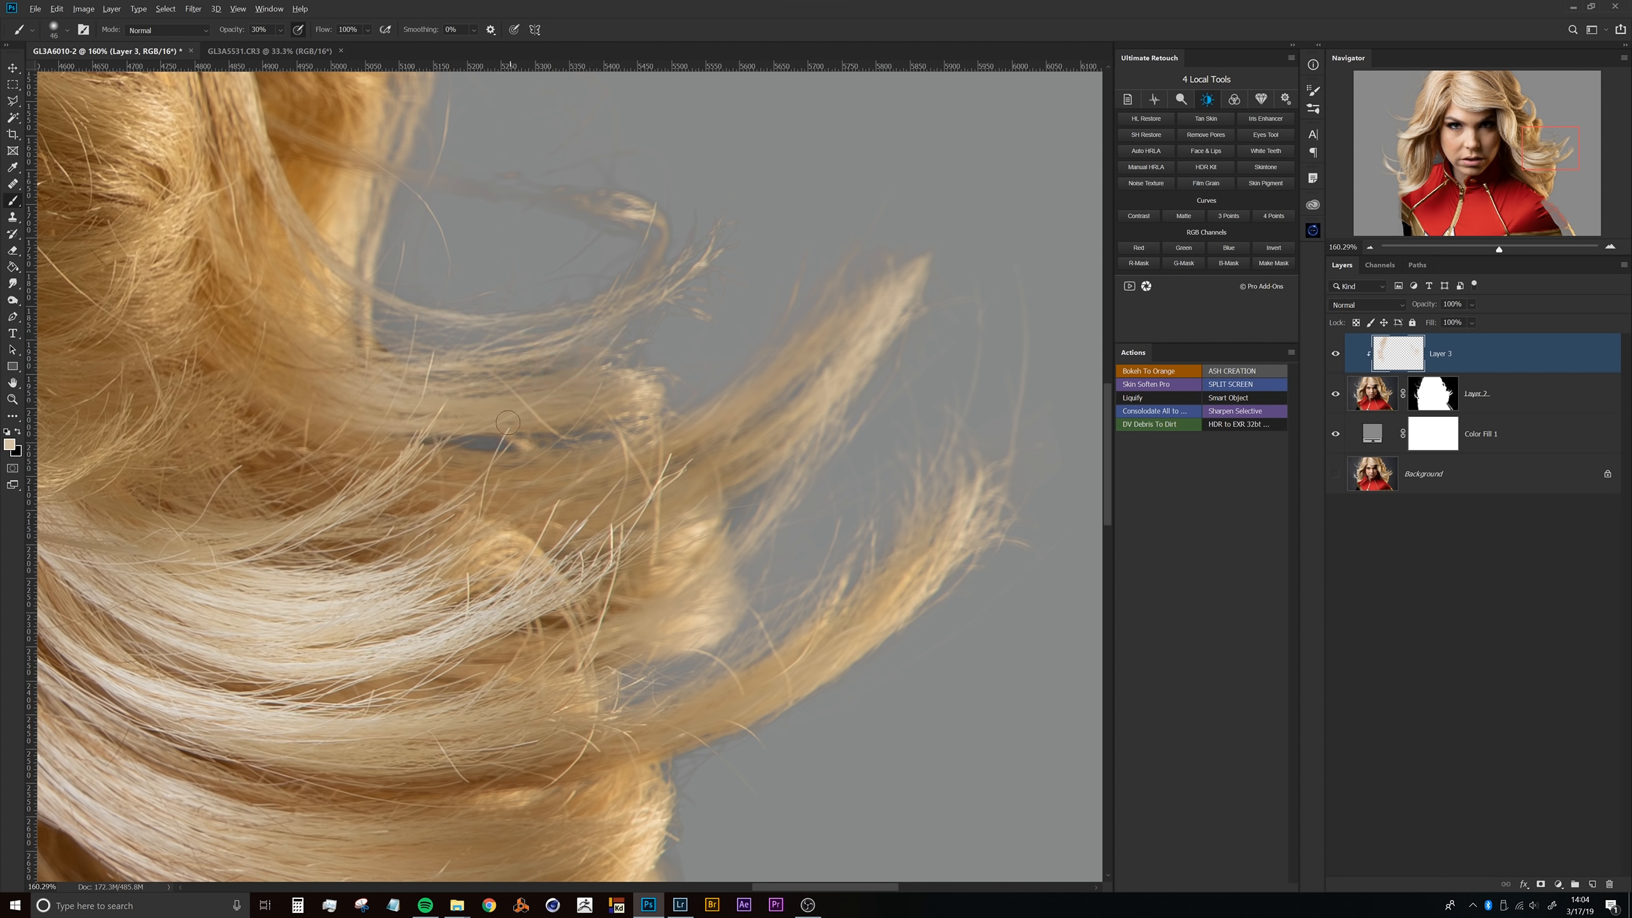
{"action": "left_click_drag", "start_coordinate": [446, 442], "coordinate": [502, 444]}
{"action": "left_click_drag", "start_coordinate": [685, 413], "coordinate": [630, 422]}
{"action": "left_click_drag", "start_coordinate": [712, 499], "coordinate": [583, 295]}
{"action": "left_click_drag", "start_coordinate": [583, 404], "coordinate": [610, 416]}
{"action": "mouse_move", "coordinate": [528, 469]}
{"action": "left_mouse_down"}
{"action": "mouse_move", "coordinate": [560, 366]}
{"action": "mouse_move", "coordinate": [626, 315]}
{"action": "left_mouse_up"}
{"action": "mouse_move", "coordinate": [573, 262]}
{"action": "left_mouse_down"}
{"action": "mouse_move", "coordinate": [615, 246]}
{"action": "mouse_move", "coordinate": [585, 260]}
{"action": "left_mouse_up"}
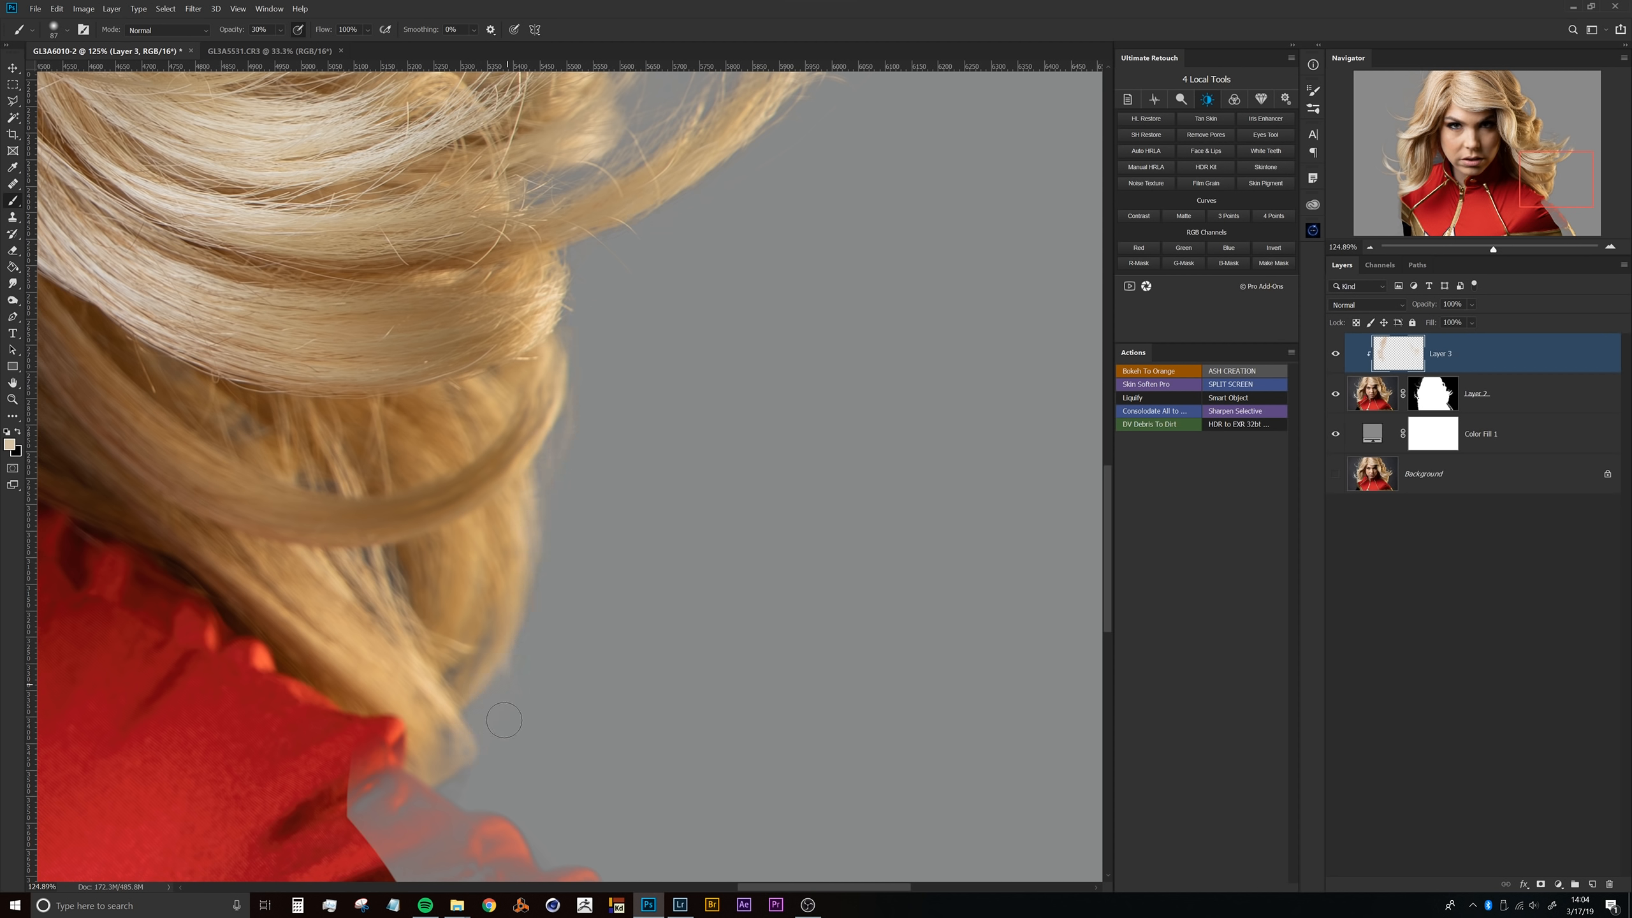
Step: Recolour the hair edge and flyaways around the upper curls on the picture's right side
{"action": "scroll", "coordinate": [454, 732], "scroll_direction": "down", "scroll_amount": 5}
{"action": "left_click_drag", "start_coordinate": [411, 186], "coordinate": [711, 845]}
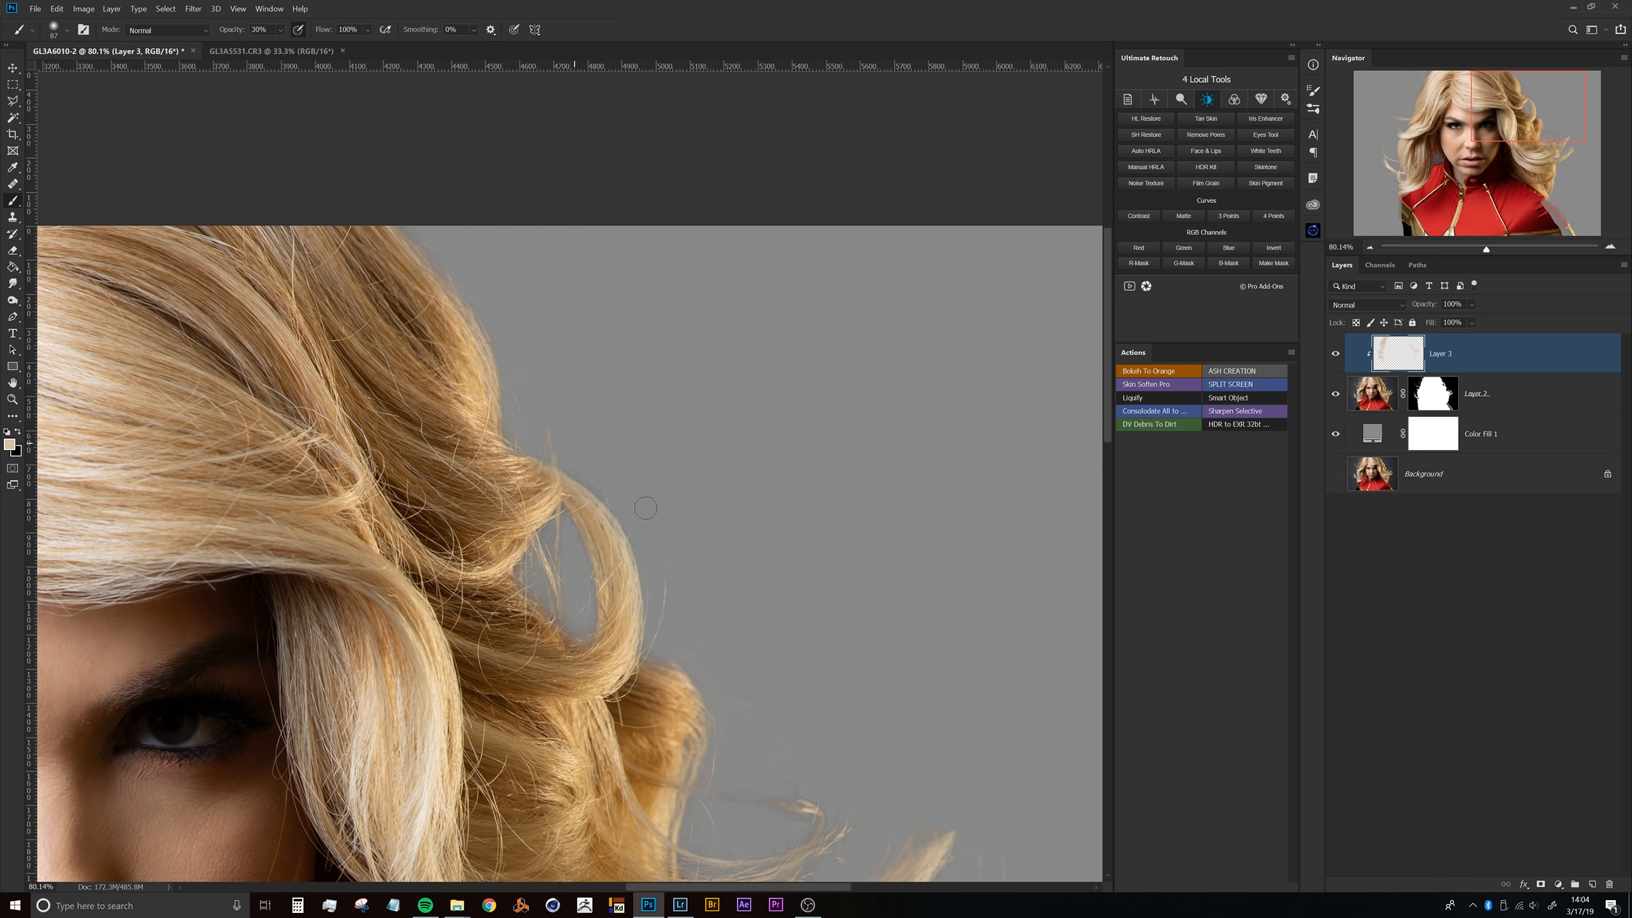
{"action": "scroll", "coordinate": [646, 508], "scroll_direction": "up", "scroll_amount": 5}
{"action": "left_click_drag", "start_coordinate": [646, 325], "coordinate": [695, 266]}
{"action": "scroll", "coordinate": [483, 310], "scroll_direction": "down", "scroll_amount": 5}
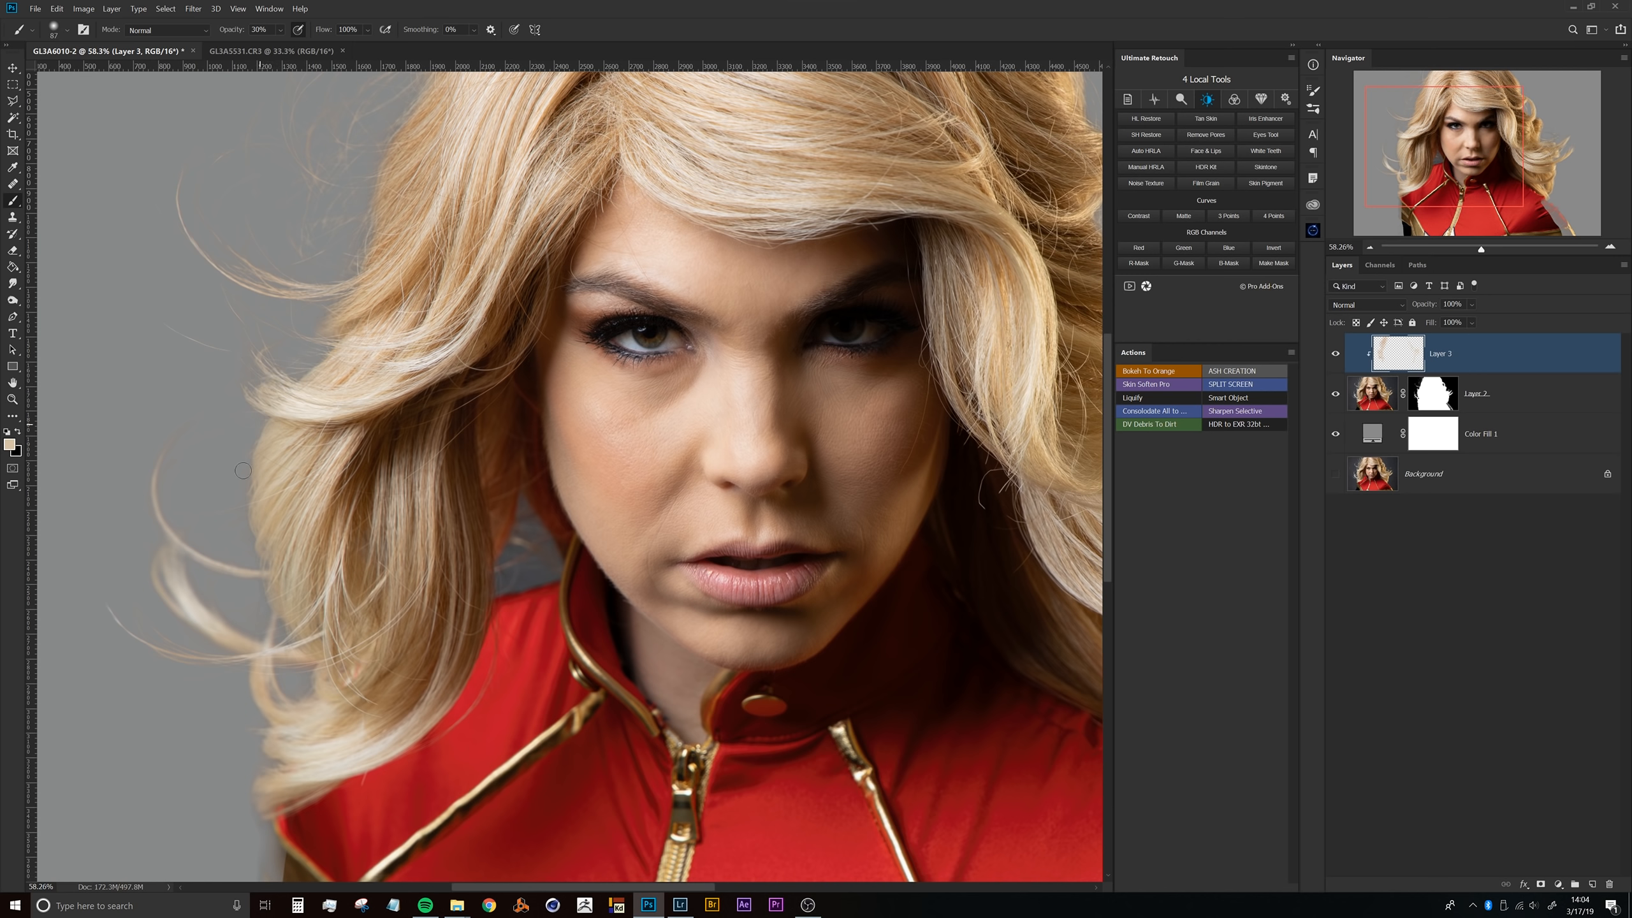
Step: Compare the whole hair edge with and without the Layer 3 recolouring by switching its visibility, ending with it shown
{"action": "scroll", "coordinate": [247, 589], "scroll_direction": "down", "scroll_amount": 3}
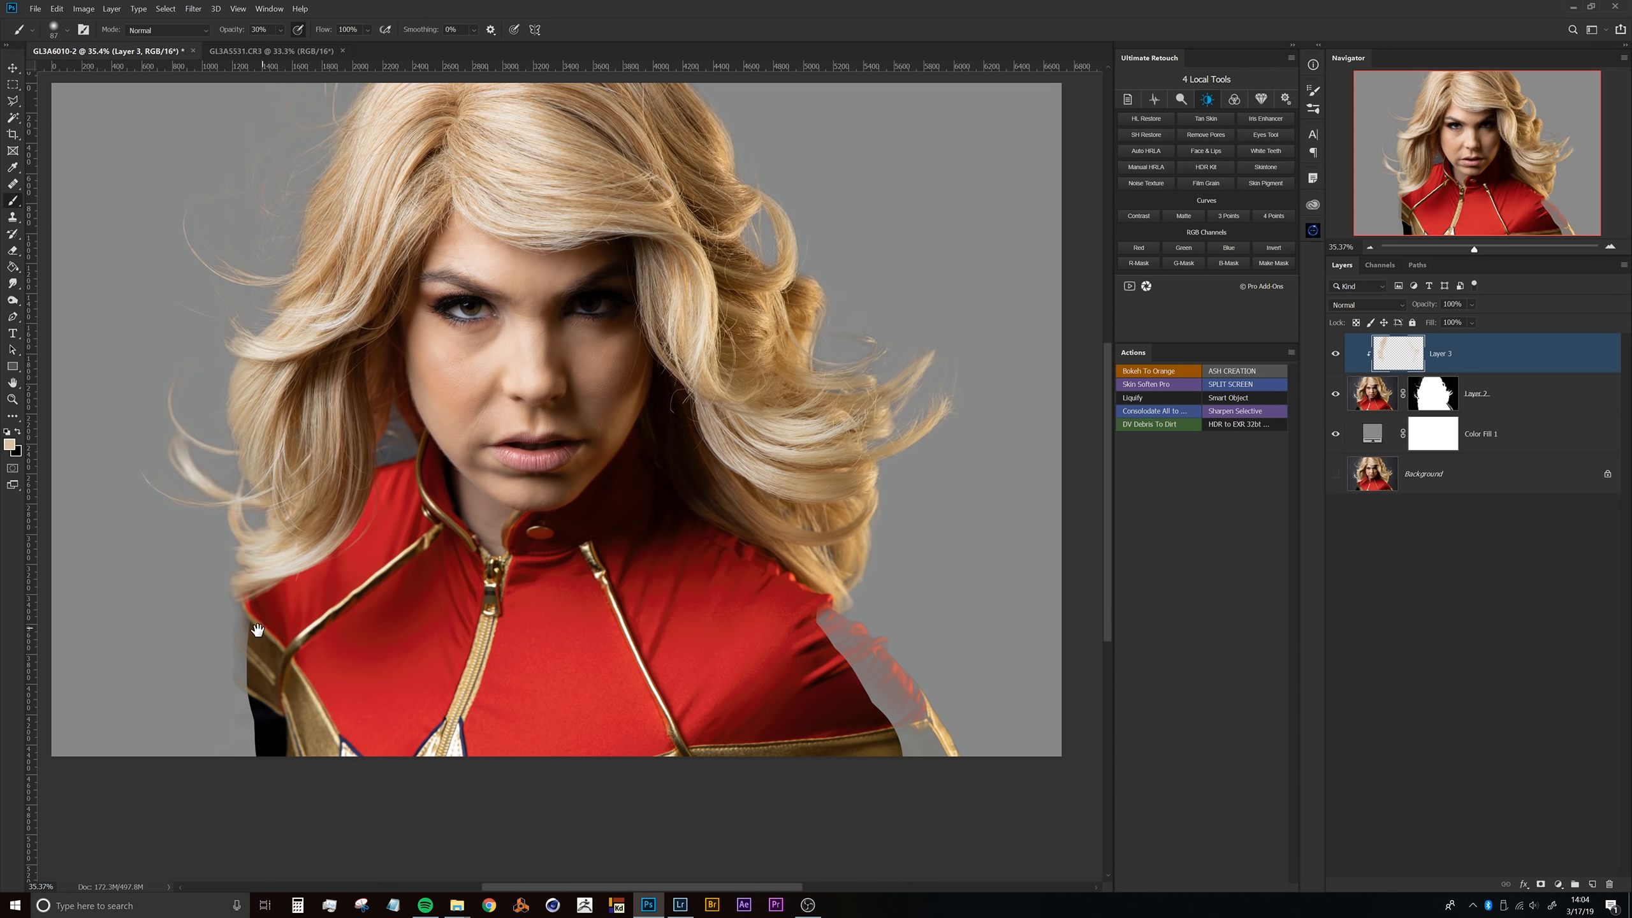
{"action": "left_click_drag", "start_coordinate": [554, 408], "coordinate": [783, 416]}
{"action": "scroll", "coordinate": [783, 416], "scroll_direction": "down", "scroll_amount": 2}
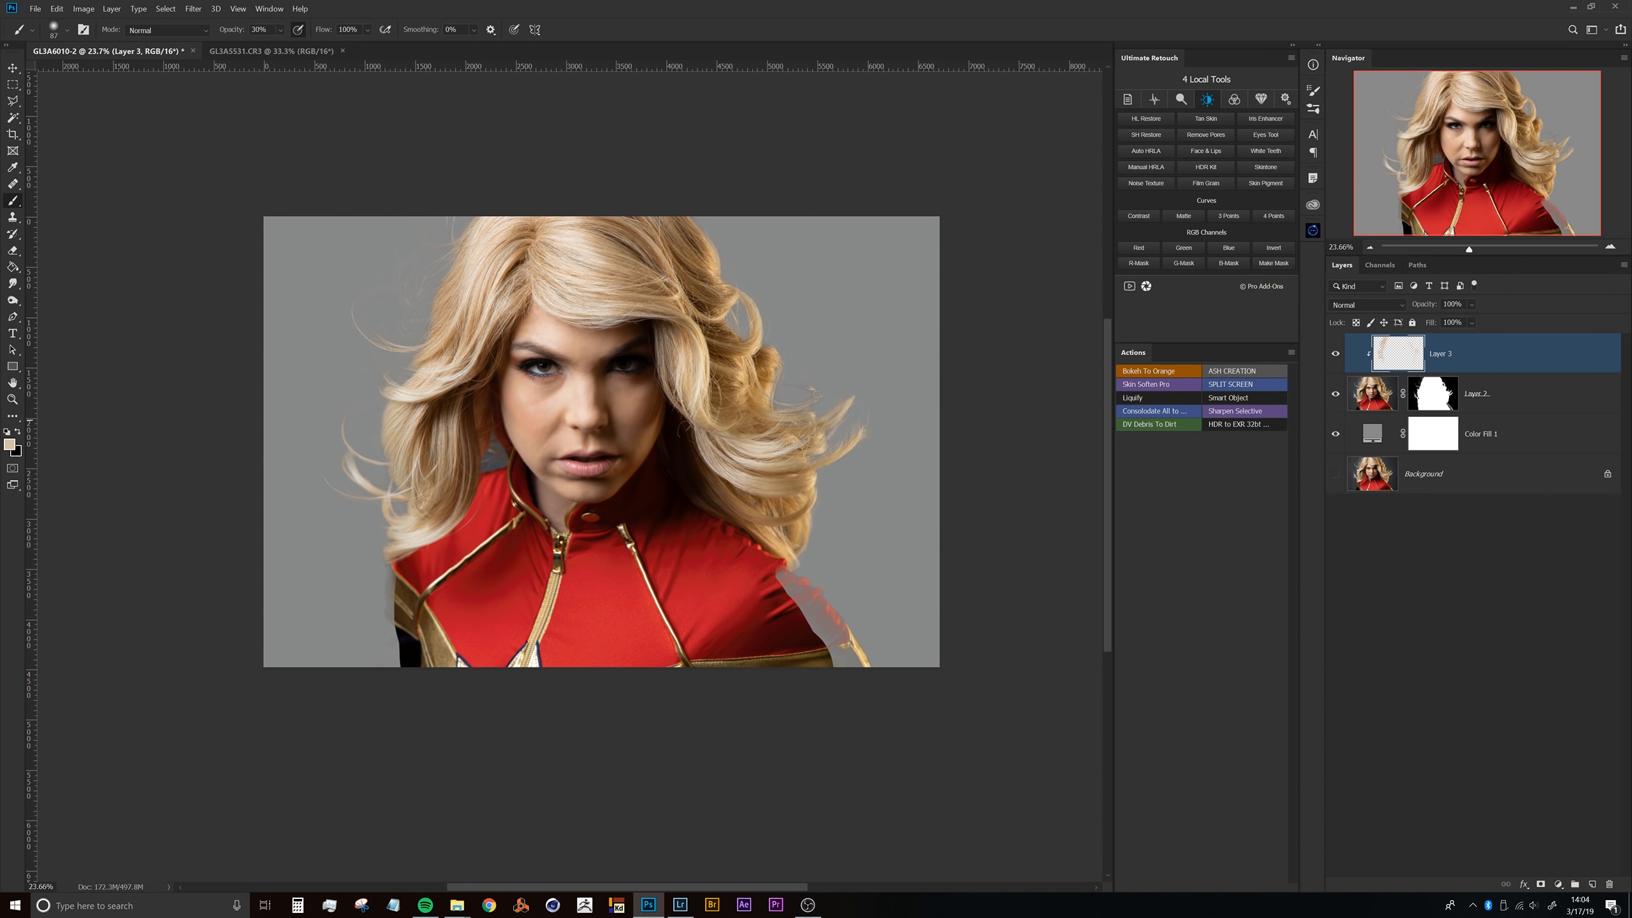
{"action": "left_click", "coordinate": [1336, 354]}
{"action": "left_click", "coordinate": [1335, 353]}
{"action": "left_click", "coordinate": [1335, 353]}
{"action": "left_click", "coordinate": [1335, 354]}
{"action": "left_click", "coordinate": [1335, 354]}
{"action": "left_click", "coordinate": [1335, 354]}
{"action": "scroll", "coordinate": [680, 281], "scroll_direction": "up", "scroll_amount": 3}
{"action": "left_click", "coordinate": [1335, 354]}
{"action": "left_click", "coordinate": [1335, 353]}
{"action": "left_click", "coordinate": [1335, 354]}
{"action": "left_click", "coordinate": [1334, 353]}
{"action": "left_click", "coordinate": [1335, 354]}
{"action": "left_click", "coordinate": [1335, 354]}
{"action": "left_click_drag", "start_coordinate": [703, 355], "coordinate": [566, 361]}
{"action": "left_click", "coordinate": [1335, 354]}
{"action": "left_click", "coordinate": [1335, 353]}
{"action": "left_click", "coordinate": [1334, 354]}
{"action": "left_click", "coordinate": [1334, 355]}
{"action": "left_click", "coordinate": [1335, 354]}
{"action": "left_click", "coordinate": [1335, 354]}
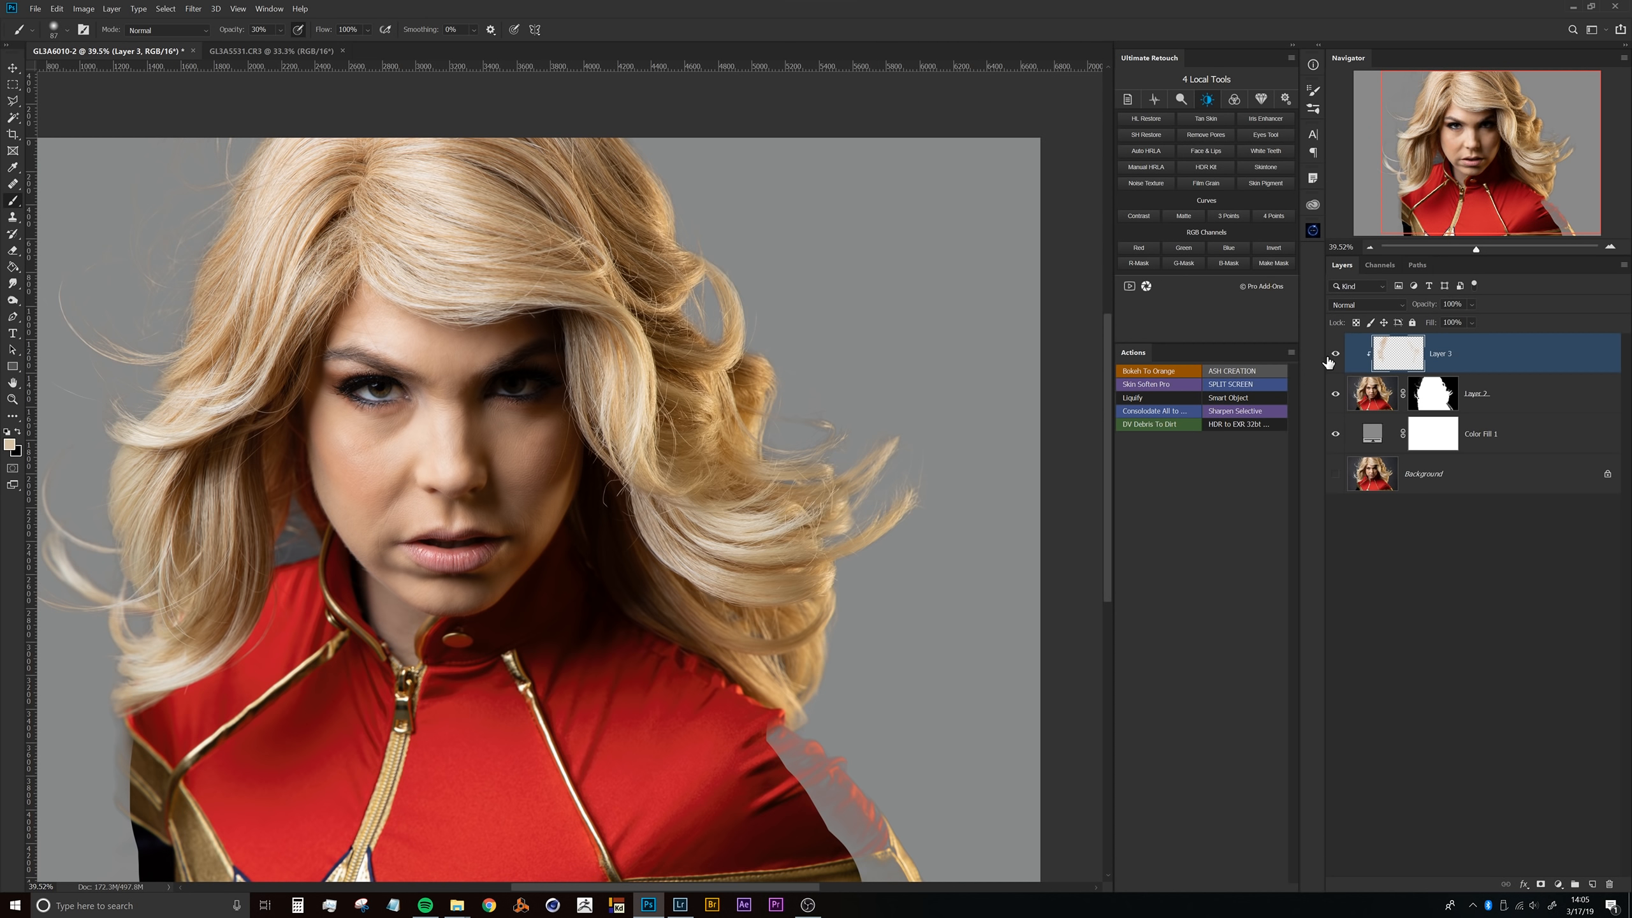
Step: Examine the flyaway detail at the picture's upper left in Layer 2's mask, shown on its own
{"action": "left_click_drag", "start_coordinate": [423, 244], "coordinate": [556, 272]}
{"action": "left_click_drag", "start_coordinate": [380, 275], "coordinate": [512, 406]}
{"action": "left_click", "coordinate": [1433, 393]}
{"action": "left_click", "coordinate": [1427, 395], "text": "alt"}
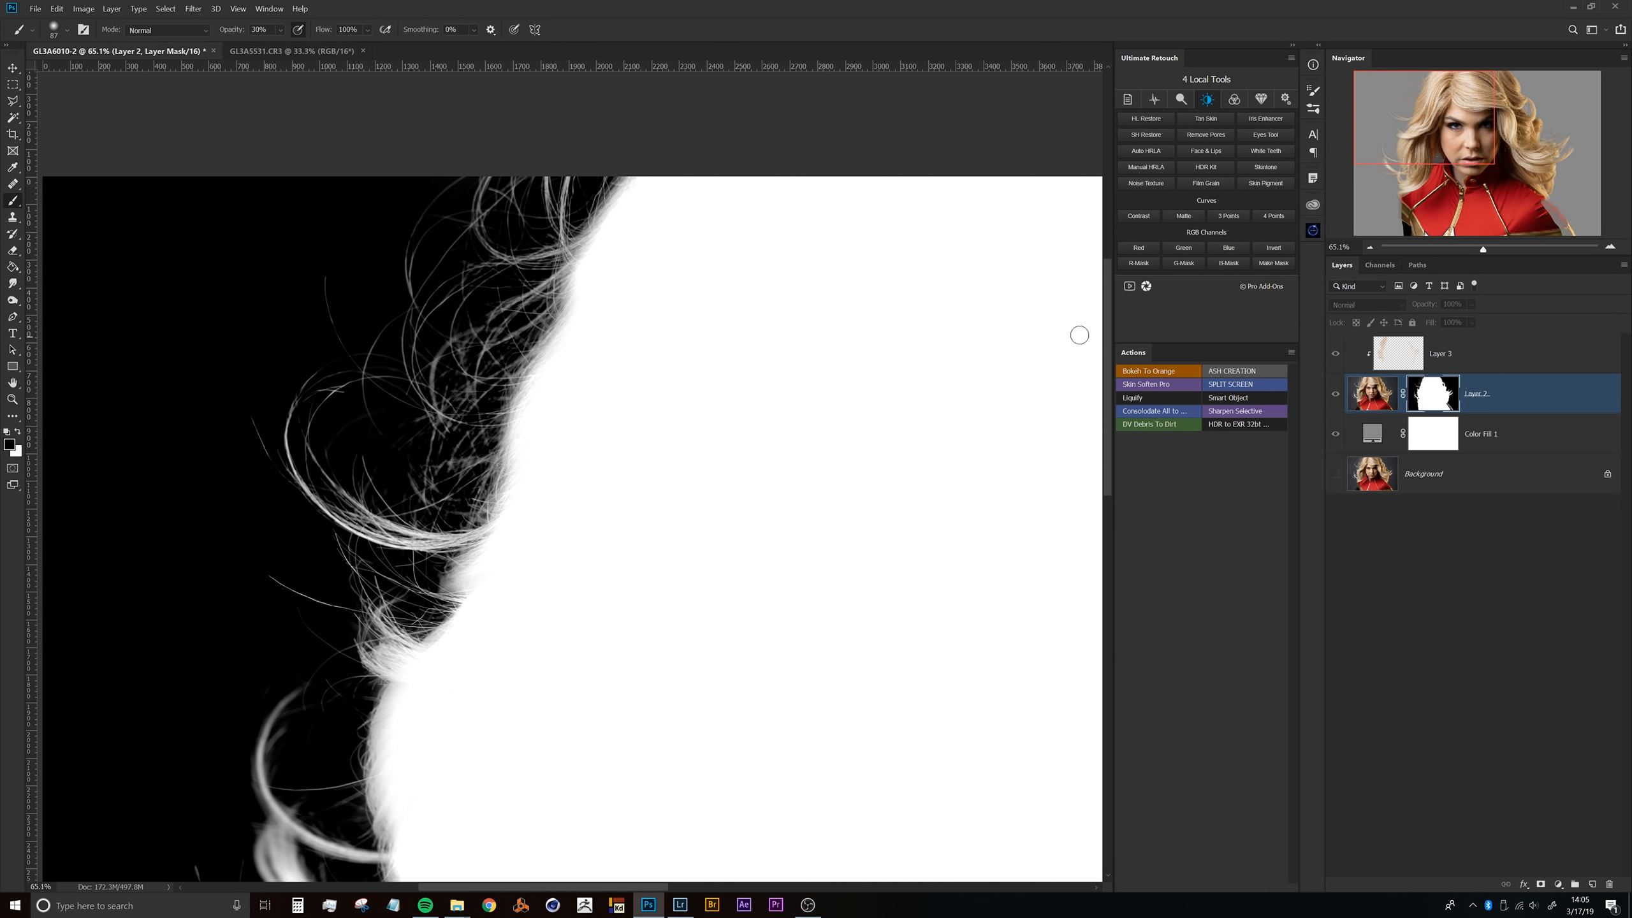
Step: Return to the full image with Layer 2's mask active and enlarge the brush beside the flyaway hairs
{"action": "left_click", "coordinate": [1369, 392]}
{"action": "left_click", "coordinate": [1432, 393]}
{"action": "left_click_drag", "start_coordinate": [462, 309], "coordinate": [492, 301]}
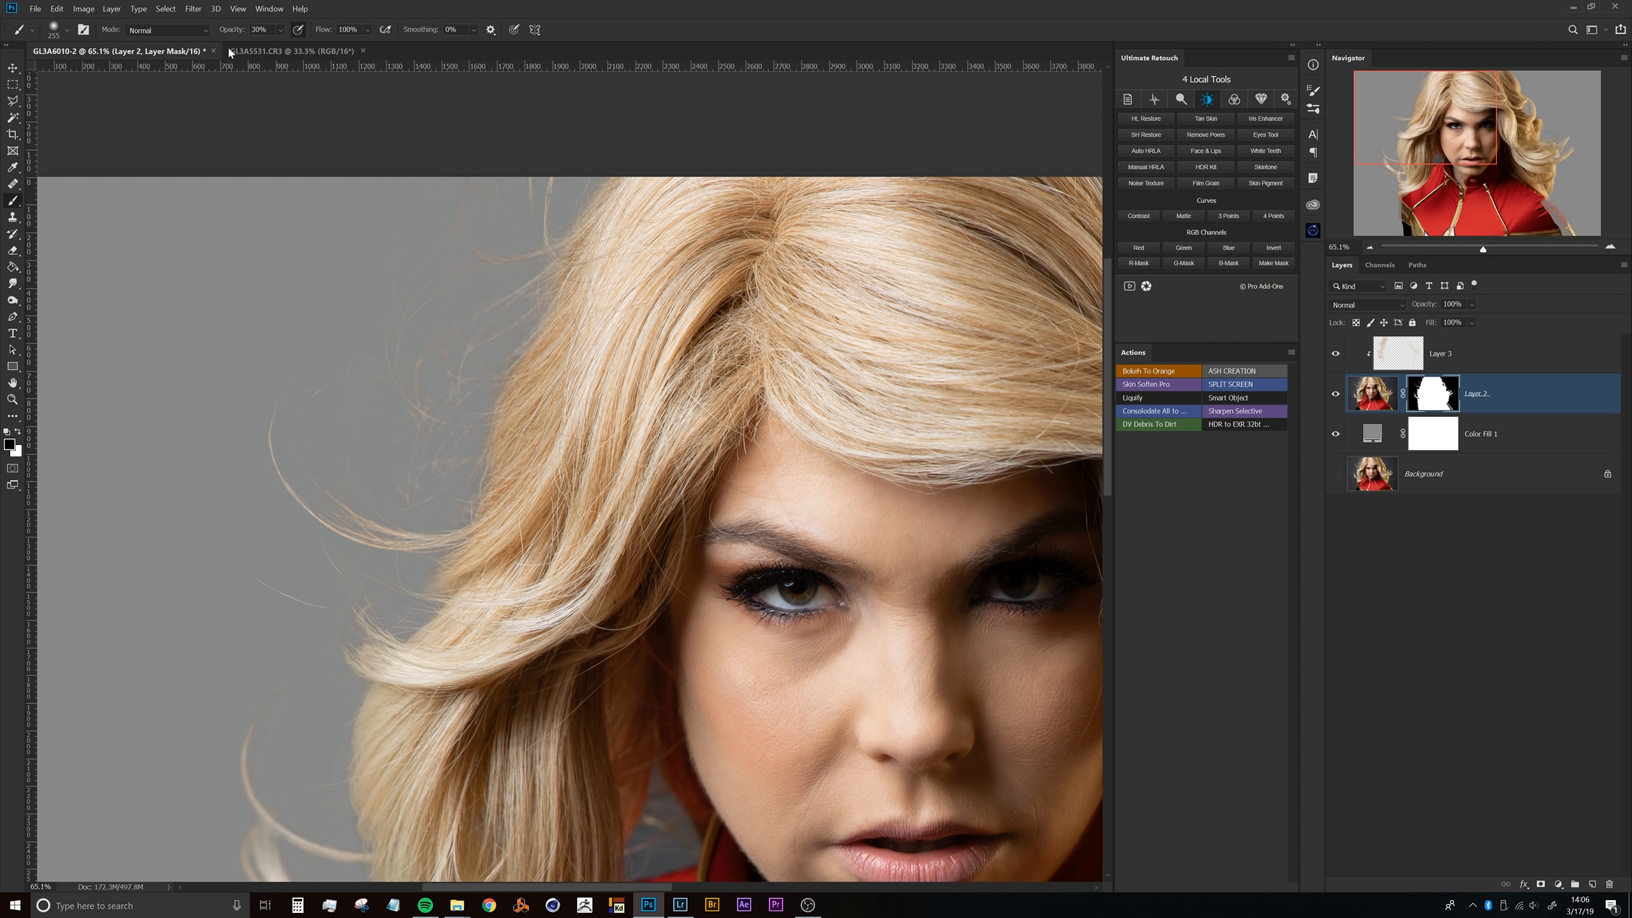
{"action": "mouse_move", "coordinate": [432, 276]}
{"action": "left_mouse_down"}
{"action": "mouse_move", "coordinate": [408, 279]}
{"action": "mouse_move", "coordinate": [425, 277]}
{"action": "left_mouse_up"}
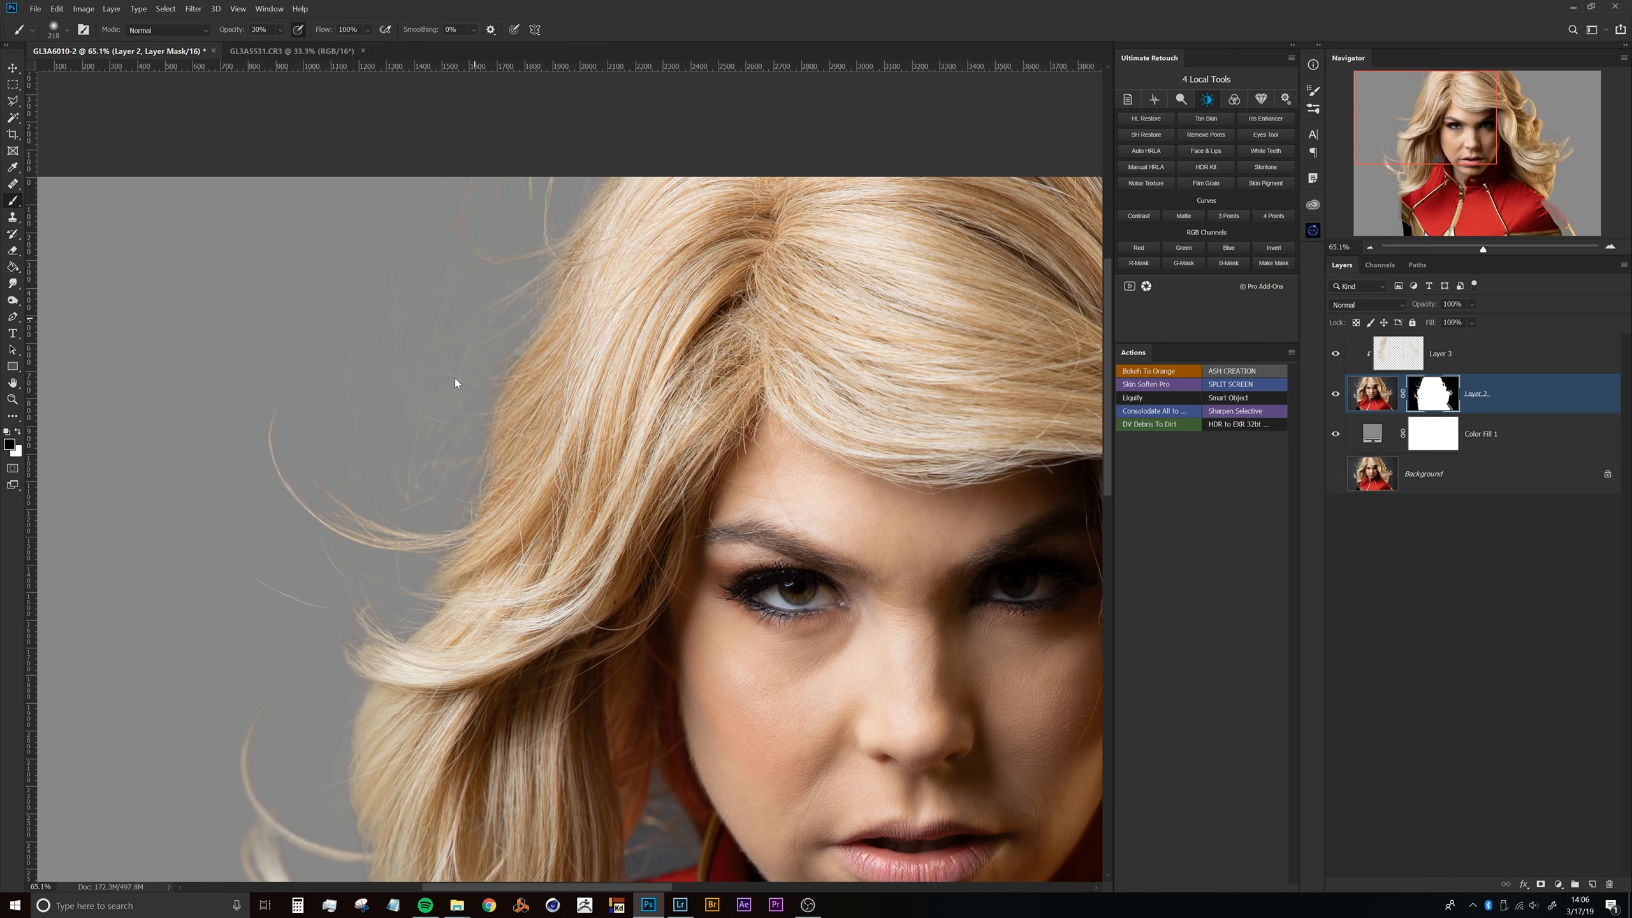